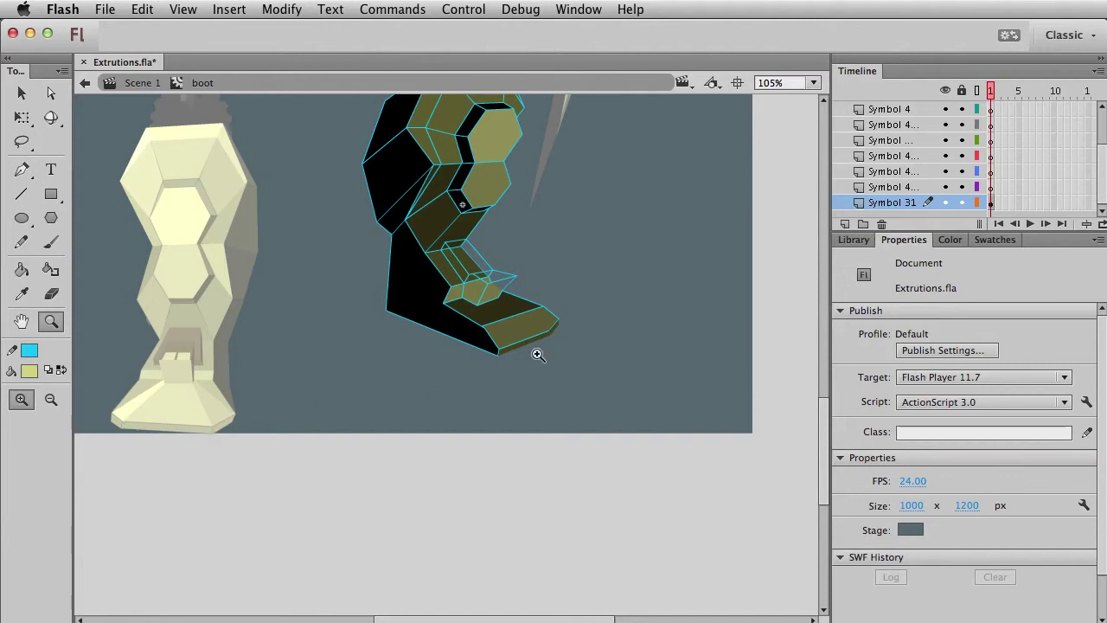
# Step: Move the lower middle corner of the boot's light ankle facet toward the toe
pyautogui.moveTo(403, 260); pyautogui.dragTo(602, 389)
pyautogui.press('v')
pyautogui.click(22, 398)
pyautogui.moveTo(453, 460); pyautogui.dragTo(470, 482)
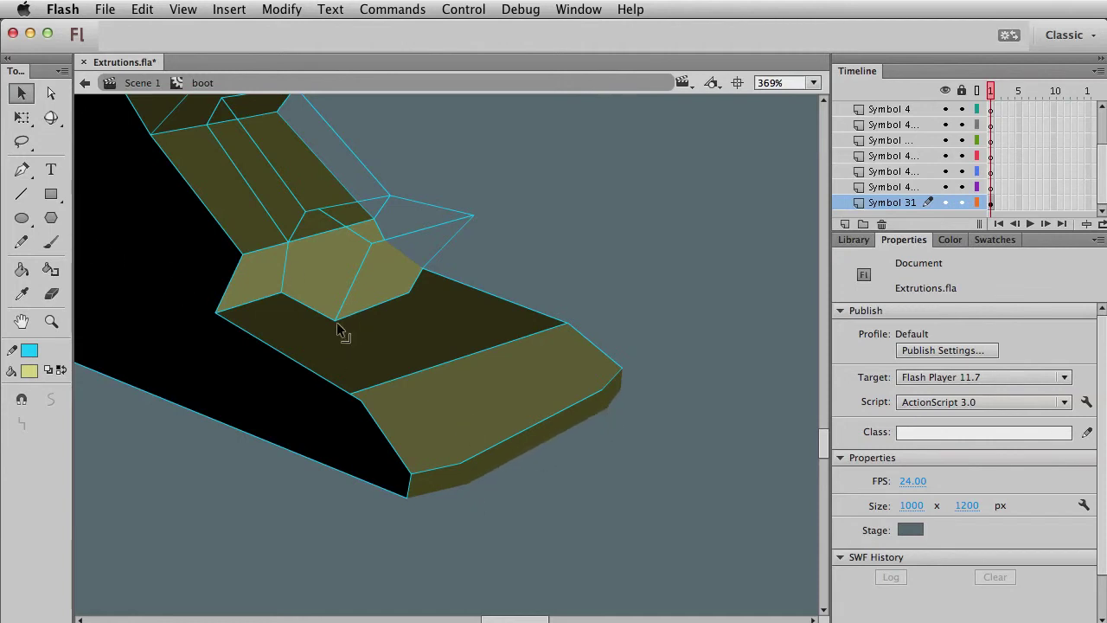
pyautogui.moveTo(337, 319); pyautogui.dragTo(351, 318)
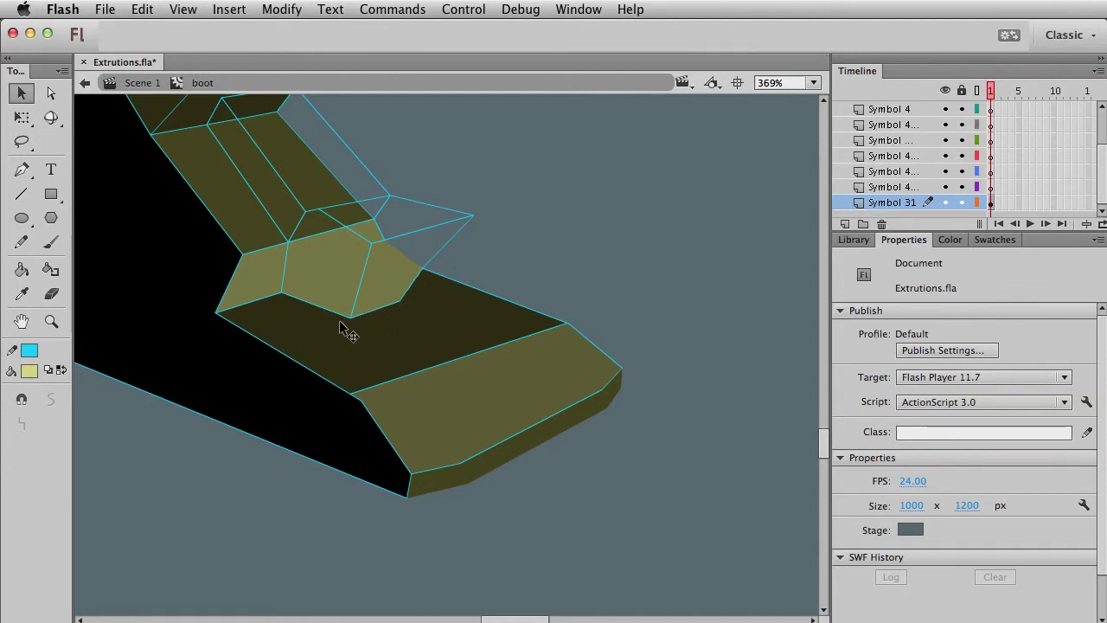
pyautogui.moveTo(352, 320); pyautogui.dragTo(364, 318)
# Step: Draw two hairline edges from the ankle facet's lower corners across the foot to the toe's front edge
pyautogui.click(21, 193)
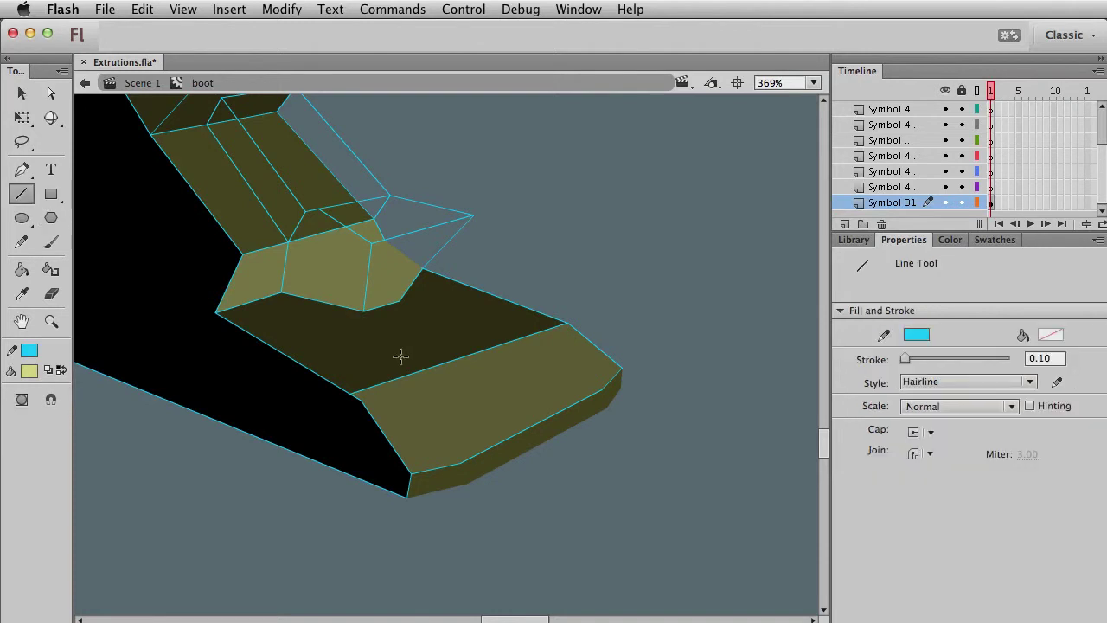
pyautogui.moveTo(365, 313); pyautogui.dragTo(460, 465)
pyautogui.moveTo(495, 337); pyautogui.dragTo(498, 346)
pyautogui.moveTo(498, 345); pyautogui.dragTo(603, 391)
# Step: Reshape the crease across the foot by shifting its two intersections with the new edges slightly upward
pyautogui.press('super+1')
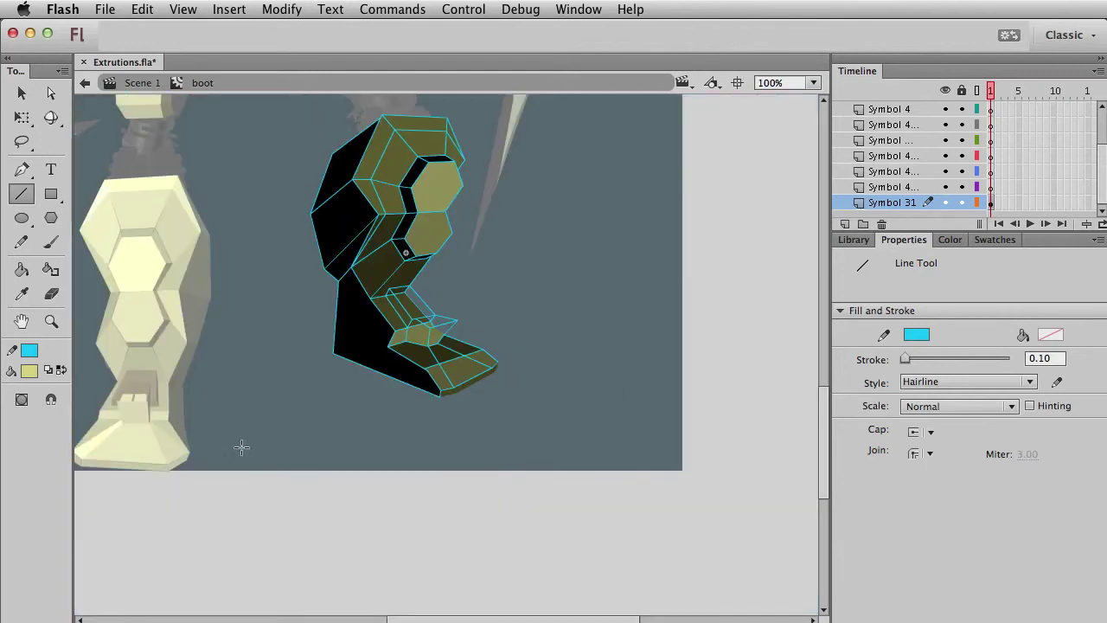
pyautogui.click(51, 320)
pyautogui.moveTo(396, 308); pyautogui.dragTo(562, 427)
pyautogui.press('v')
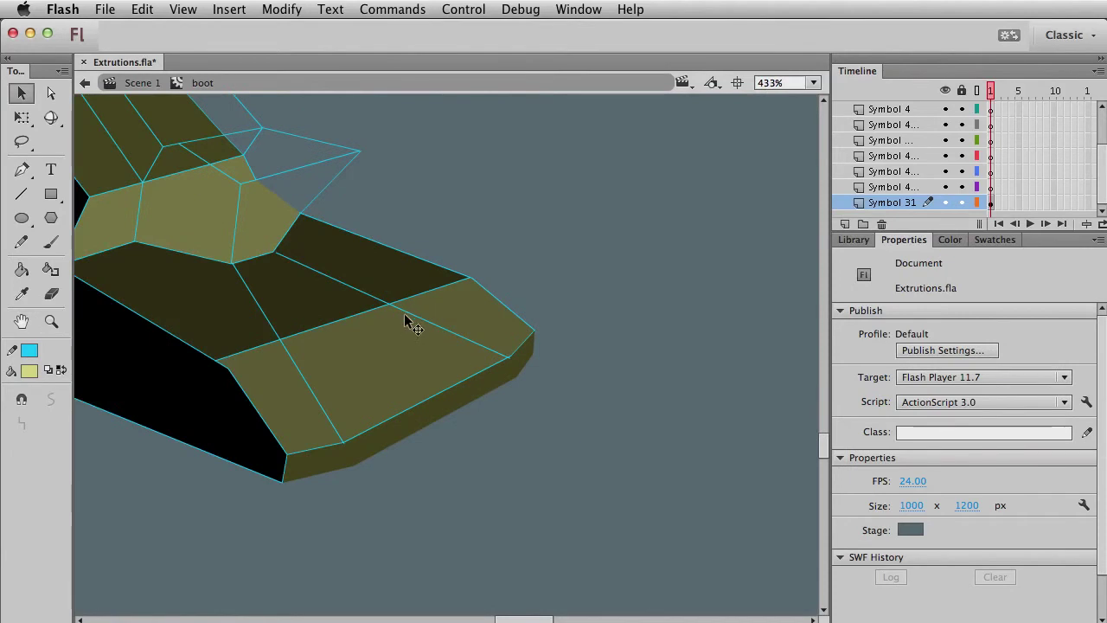
pyautogui.moveTo(389, 304); pyautogui.dragTo(405, 286)
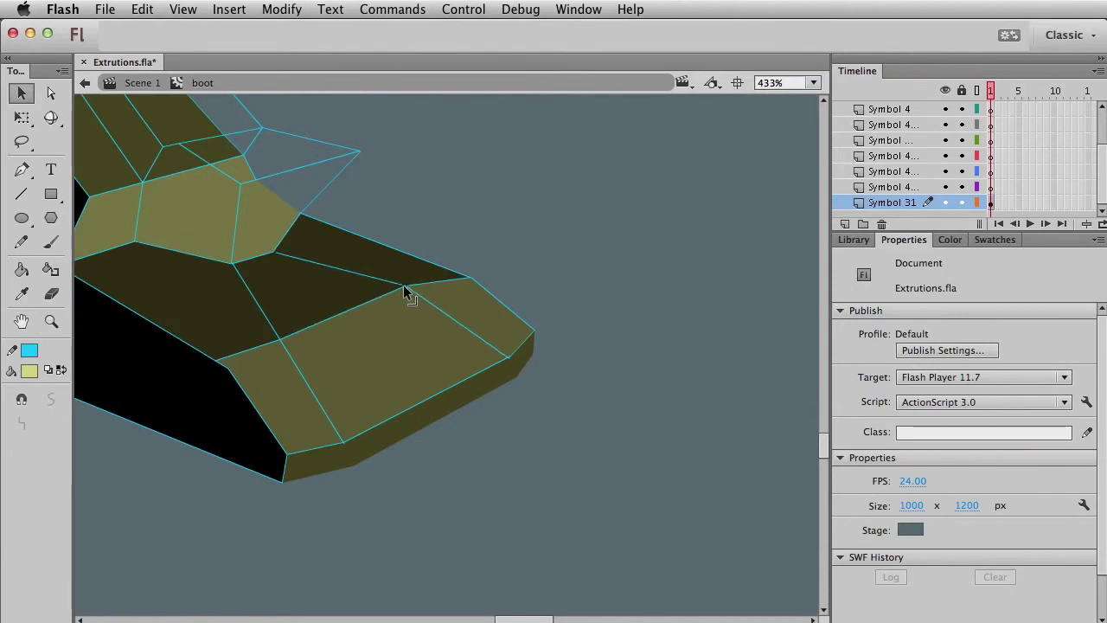
pyautogui.moveTo(272, 334); pyautogui.dragTo(269, 330)
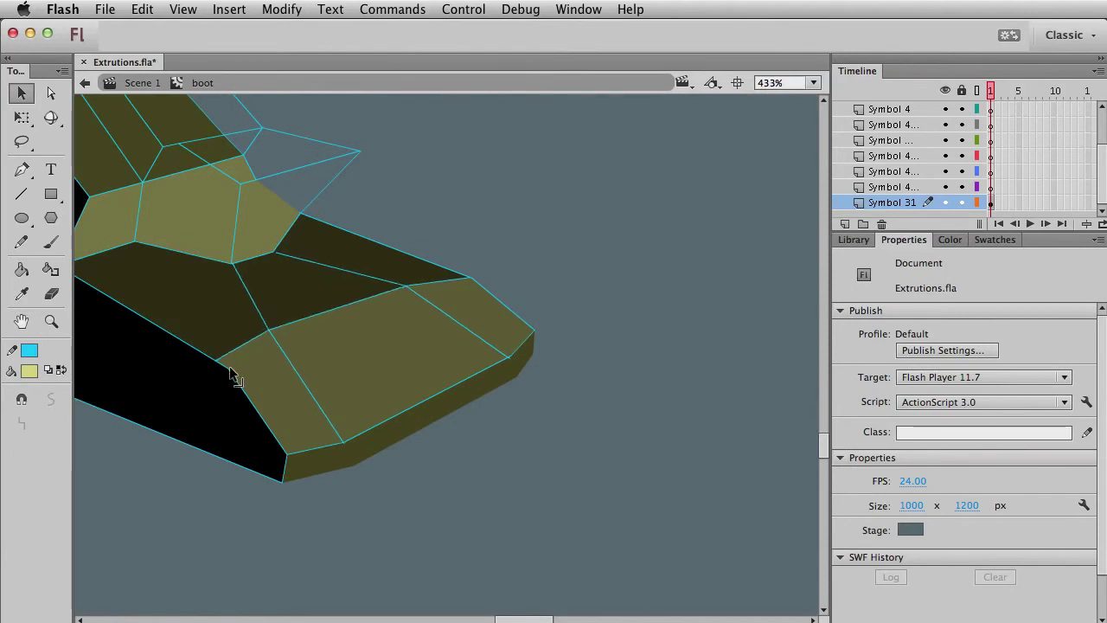
pyautogui.moveTo(272, 326); pyautogui.dragTo(270, 322)
pyautogui.moveTo(315, 242); pyautogui.dragTo(568, 318)
# Step: Change the stroke color of all the boot's outlines to black
pyautogui.press('super+1')
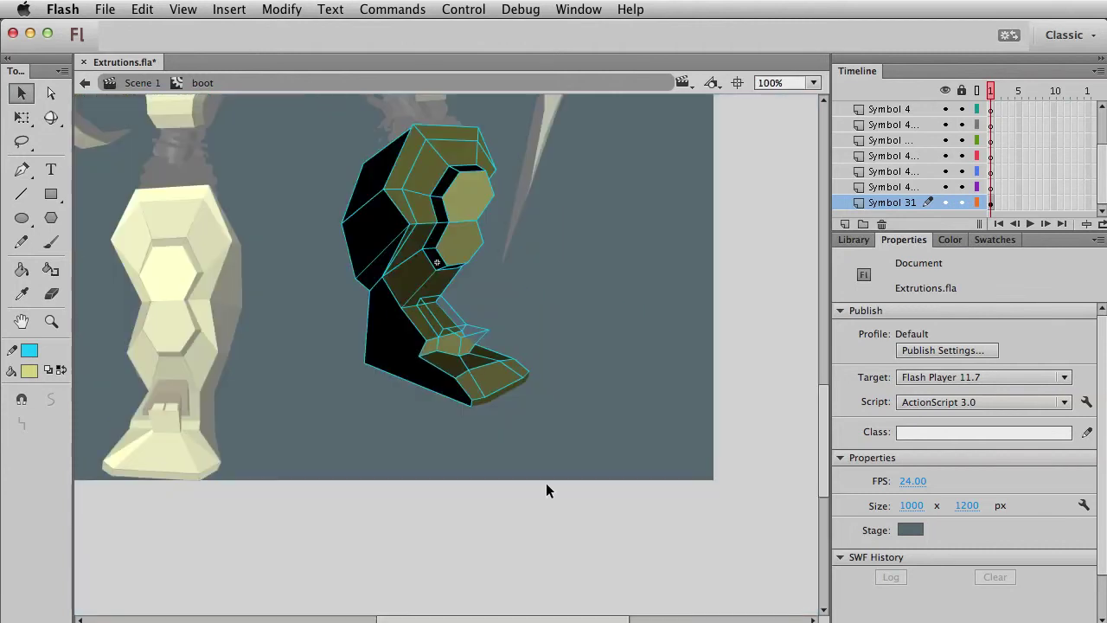
pyautogui.scroll(5, 557, 453)
pyautogui.moveTo(684, 484)
pyautogui.mouseDown()
pyautogui.moveTo(284, 131)
pyautogui.moveTo(294, 158)
pyautogui.moveTo(657, 505)
pyautogui.mouseUp()
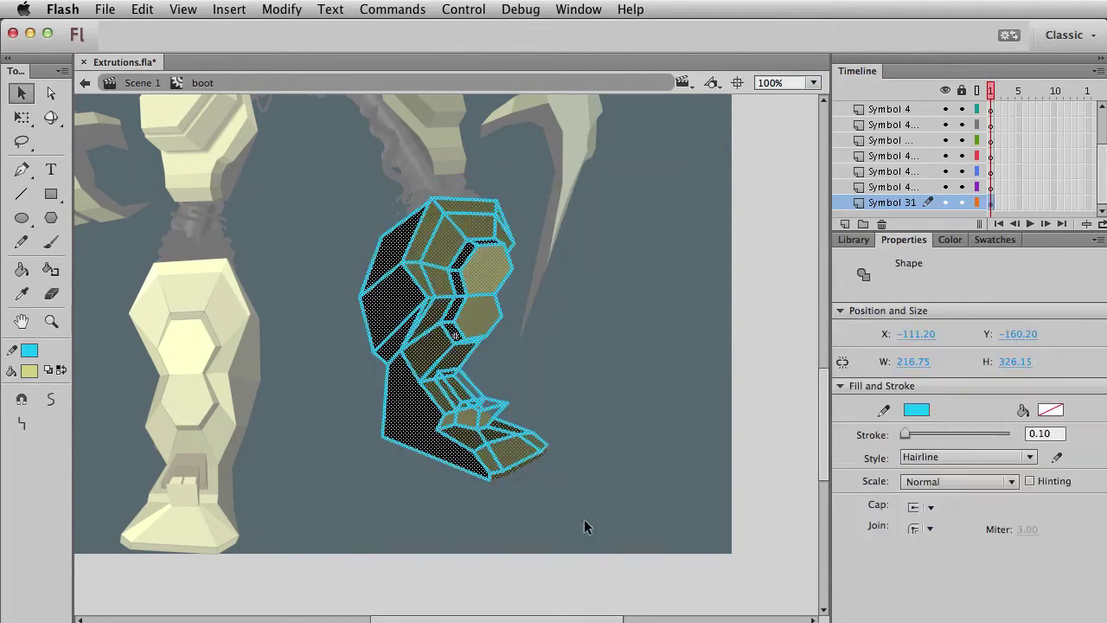
pyautogui.click(34, 352)
pyautogui.click(42, 386)
pyautogui.click(387, 477)
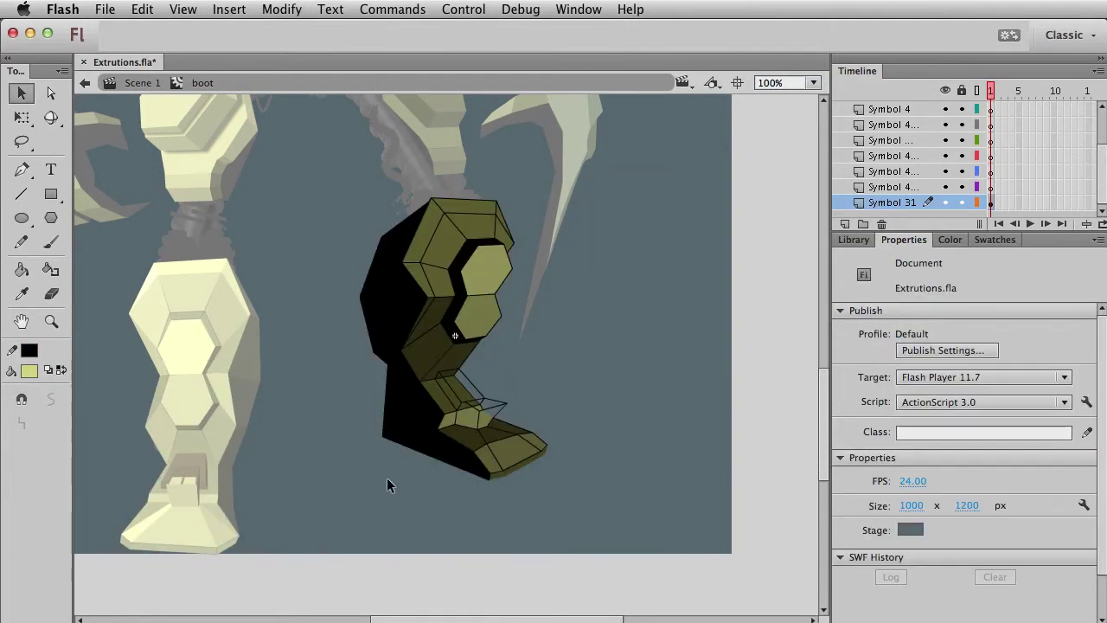
# Step: Delete the six empty symbol layers directly above the Symbol 31 layer
pyautogui.moveTo(332, 173)
pyautogui.mouseDown()
pyautogui.moveTo(783, 580)
pyautogui.moveTo(754, 447)
pyautogui.mouseUp()
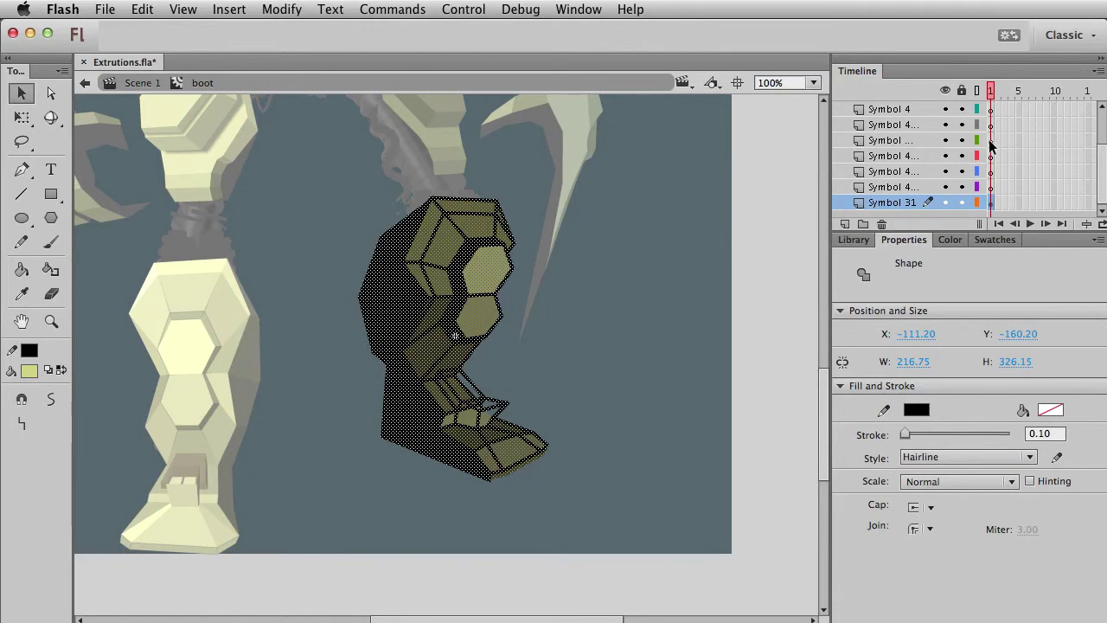
pyautogui.click(991, 189)
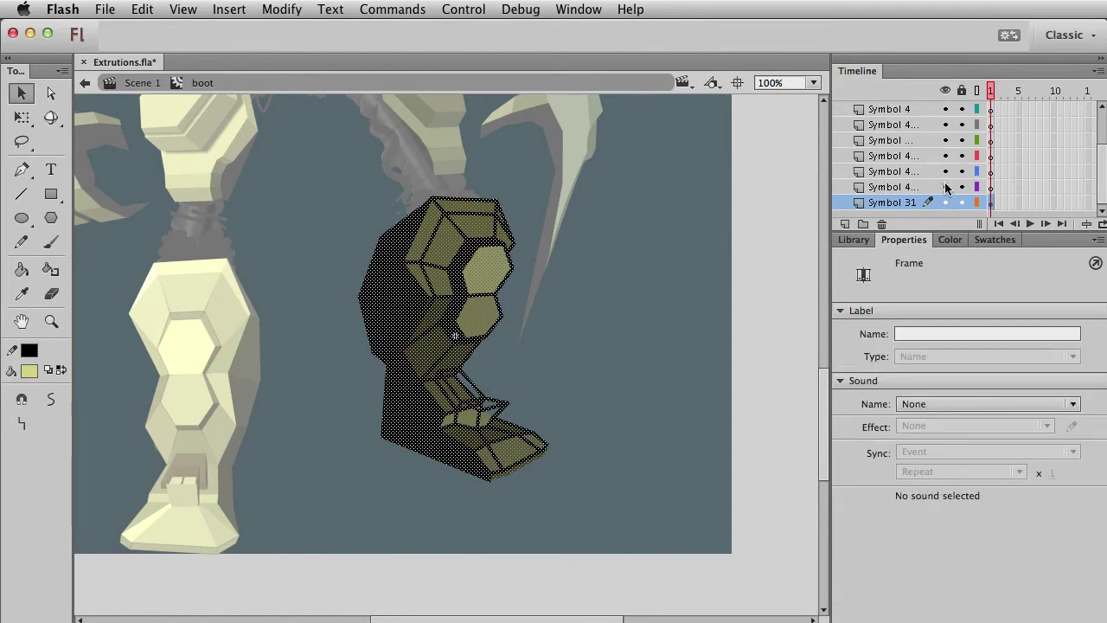
pyautogui.click(903, 187)
pyautogui.keyDown('shift'); pyautogui.click(905, 112); pyautogui.keyUp('shift')
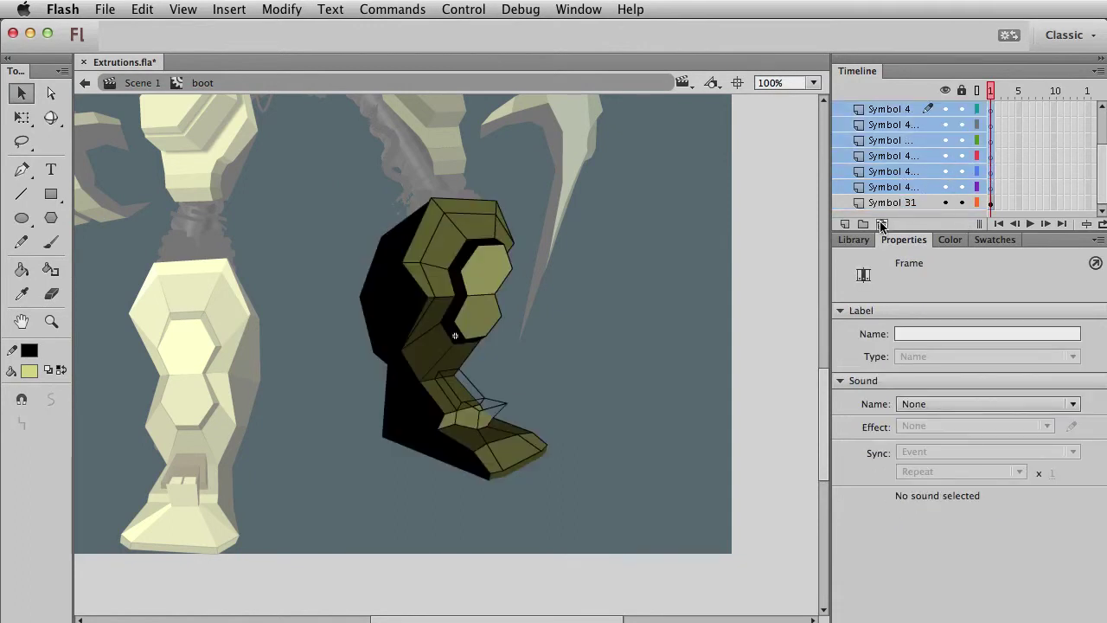
pyautogui.click(882, 224)
# Step: Set the alpha of the boot's black outline strokes to 29%
pyautogui.moveTo(616, 188)
pyautogui.mouseDown()
pyautogui.moveTo(334, 563)
pyautogui.moveTo(291, 524)
pyautogui.mouseUp()
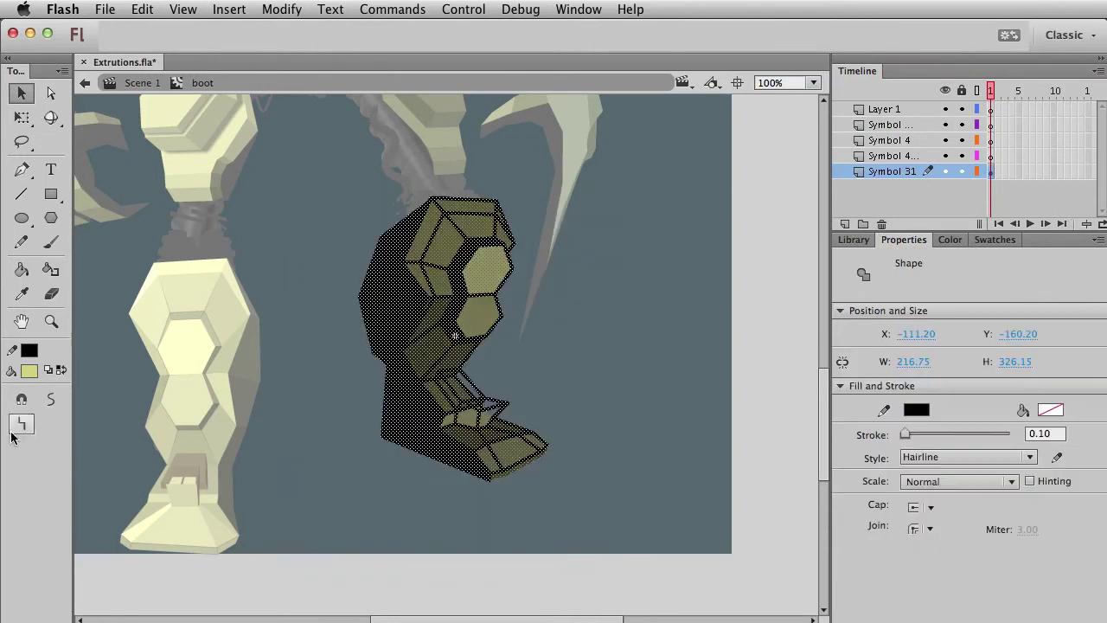
pyautogui.click(29, 349)
pyautogui.moveTo(253, 369); pyautogui.dragTo(211, 381)
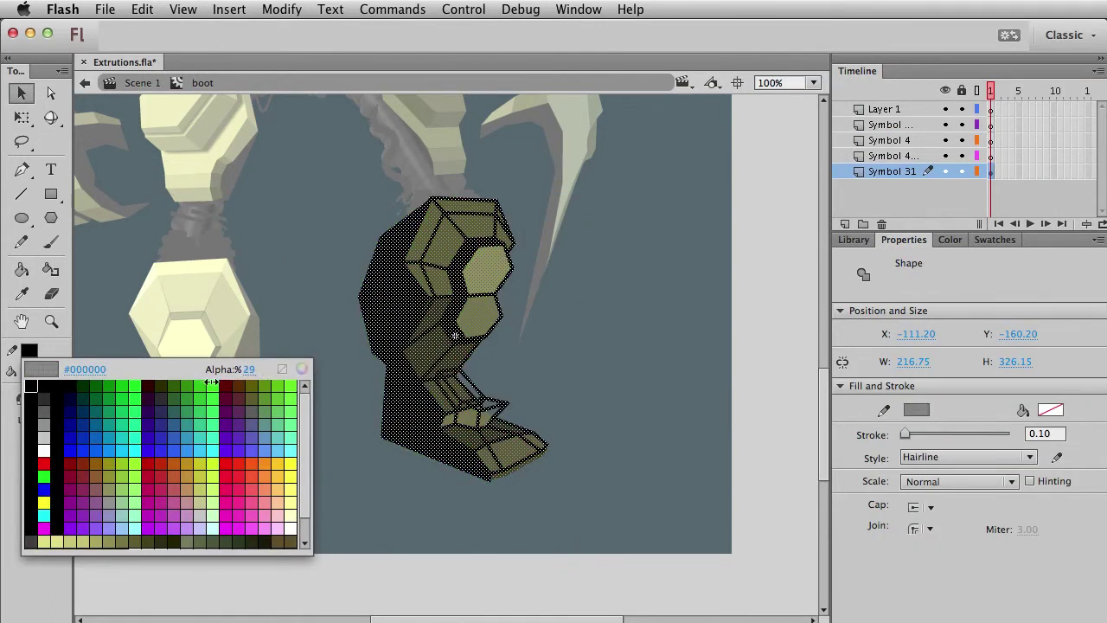
pyautogui.click(364, 483)
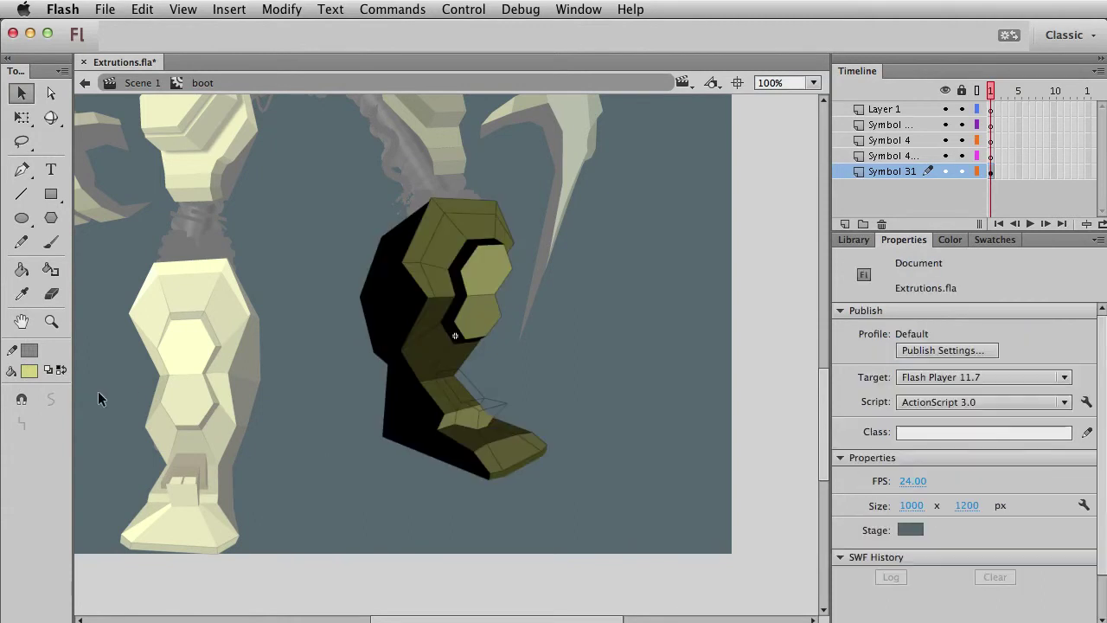
# Step: Examine the foot's facet edges up close and the fill of the shin facet above the ankle
pyautogui.click(51, 320)
pyautogui.moveTo(351, 357); pyautogui.dragTo(547, 505)
pyautogui.press('v')
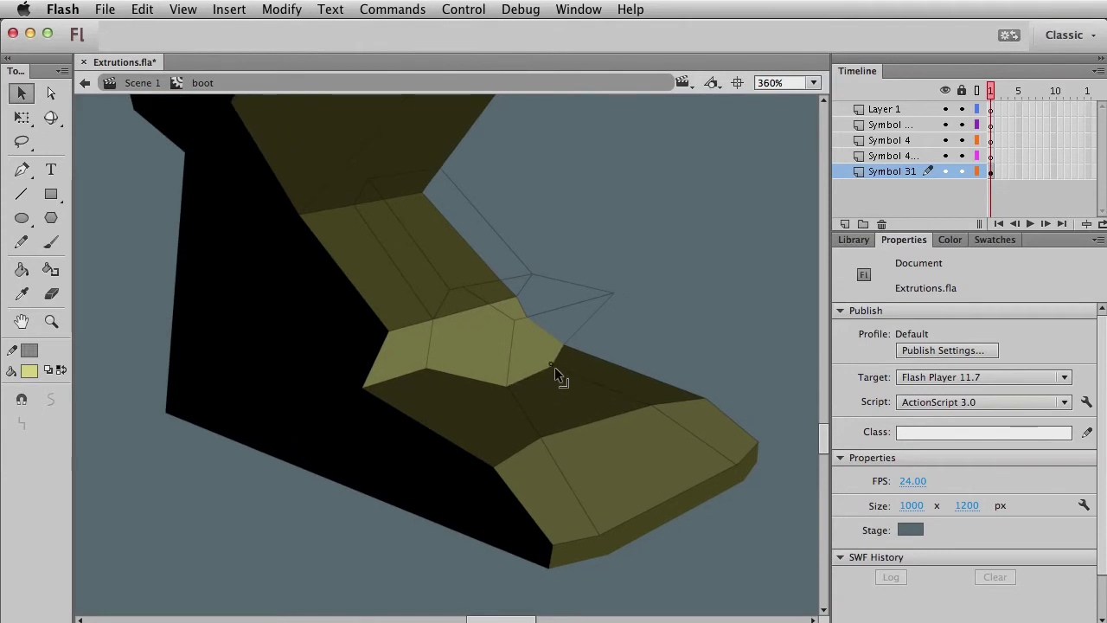
pyautogui.press('super+1')
pyautogui.moveTo(393, 418); pyautogui.dragTo(376, 471)
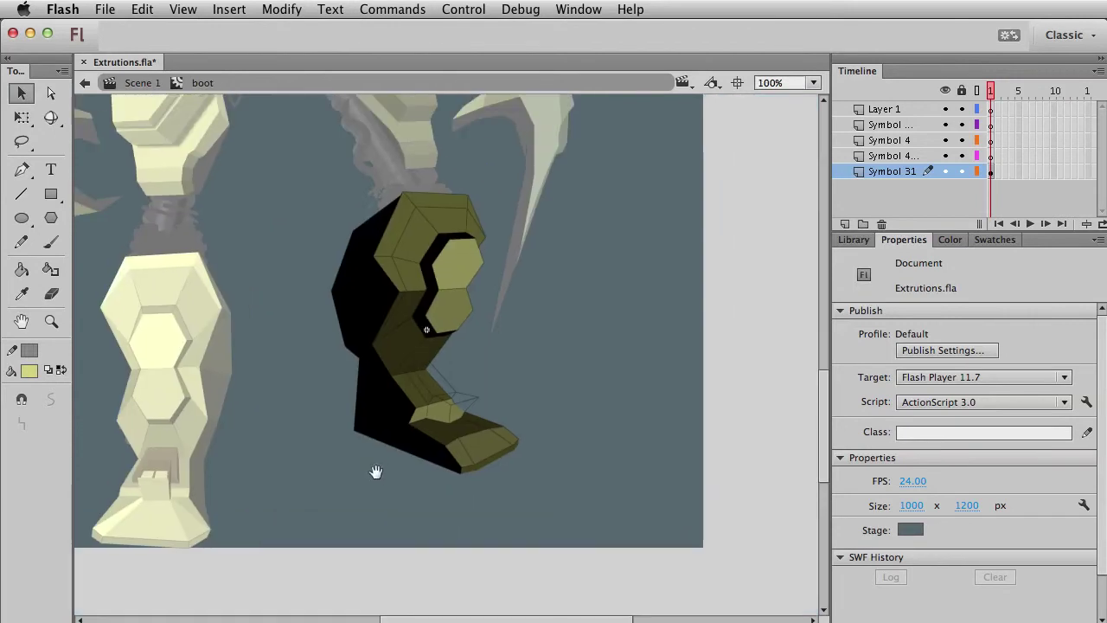
pyautogui.click(21, 269)
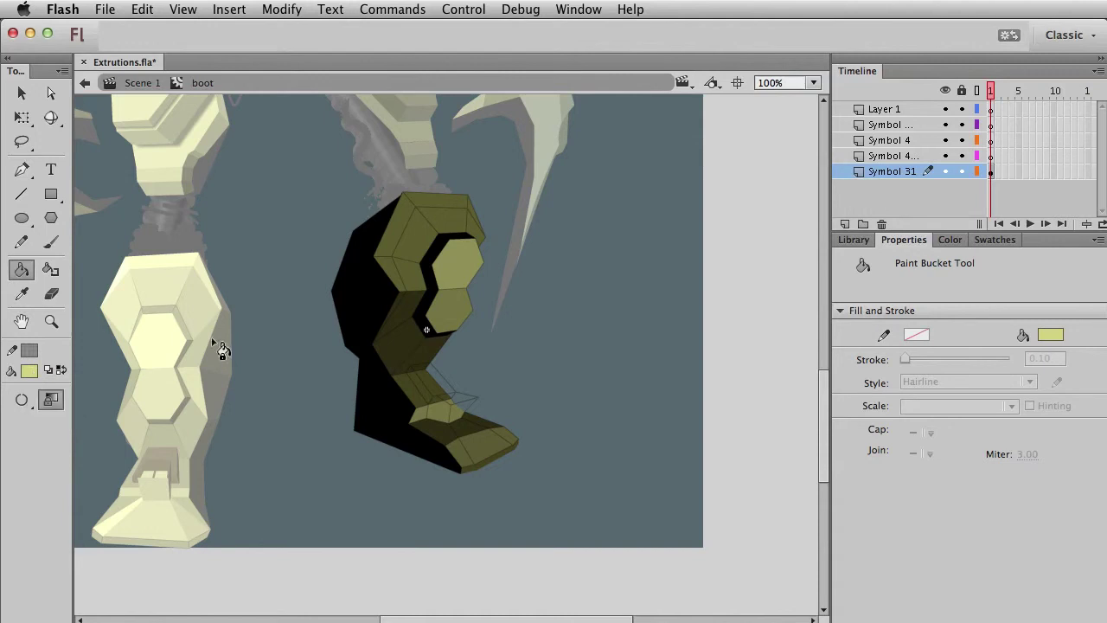
pyautogui.press('v')
pyautogui.click(417, 347)
pyautogui.click(430, 372)
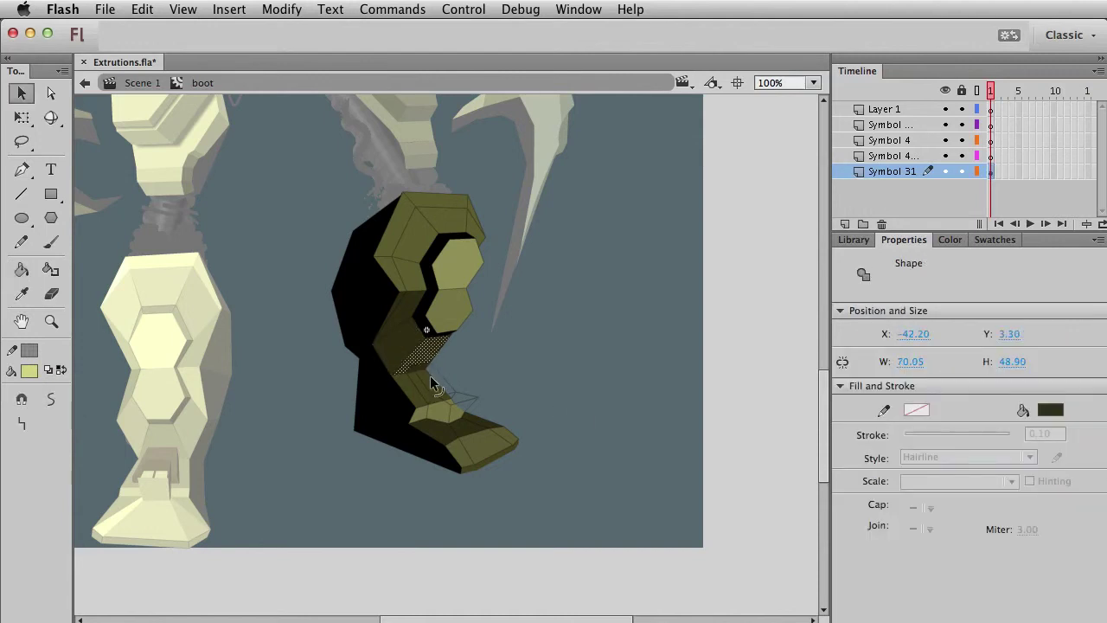
# Step: Lighten the facet directly above the upper hexagon by setting its fill brightness to 55%
pyautogui.click(444, 220)
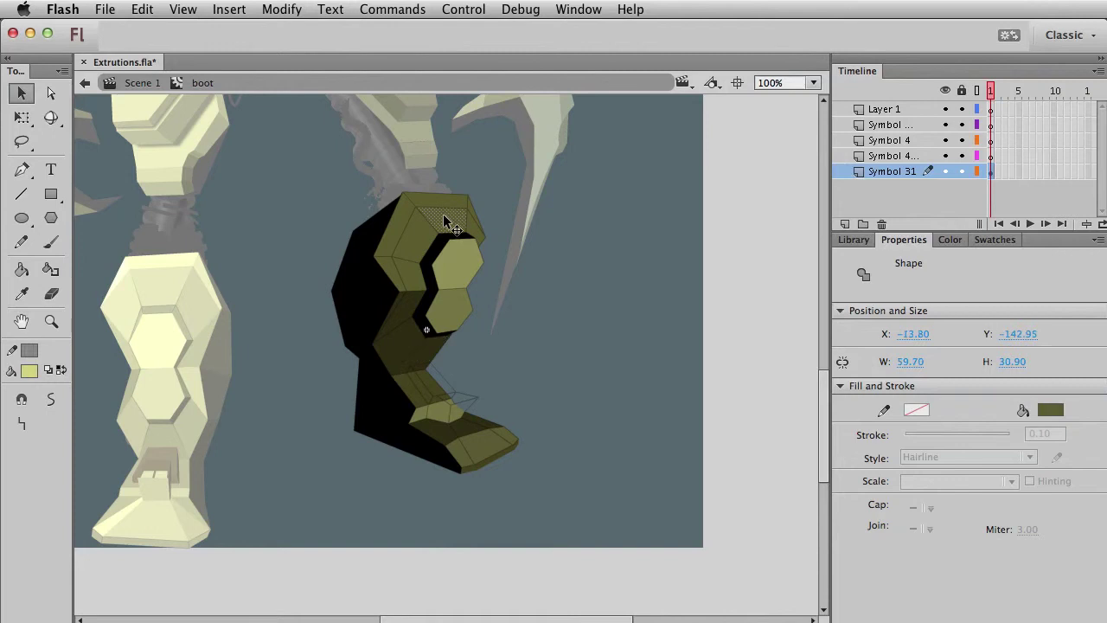
pyautogui.click(950, 240)
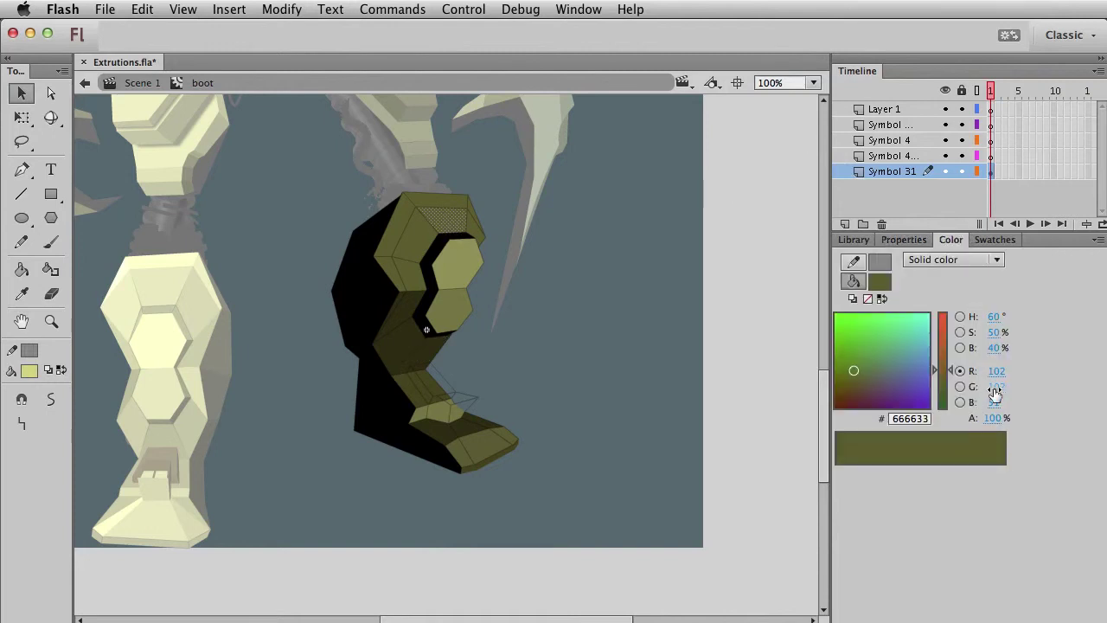
pyautogui.moveTo(1000, 353); pyautogui.dragTo(1015, 353)
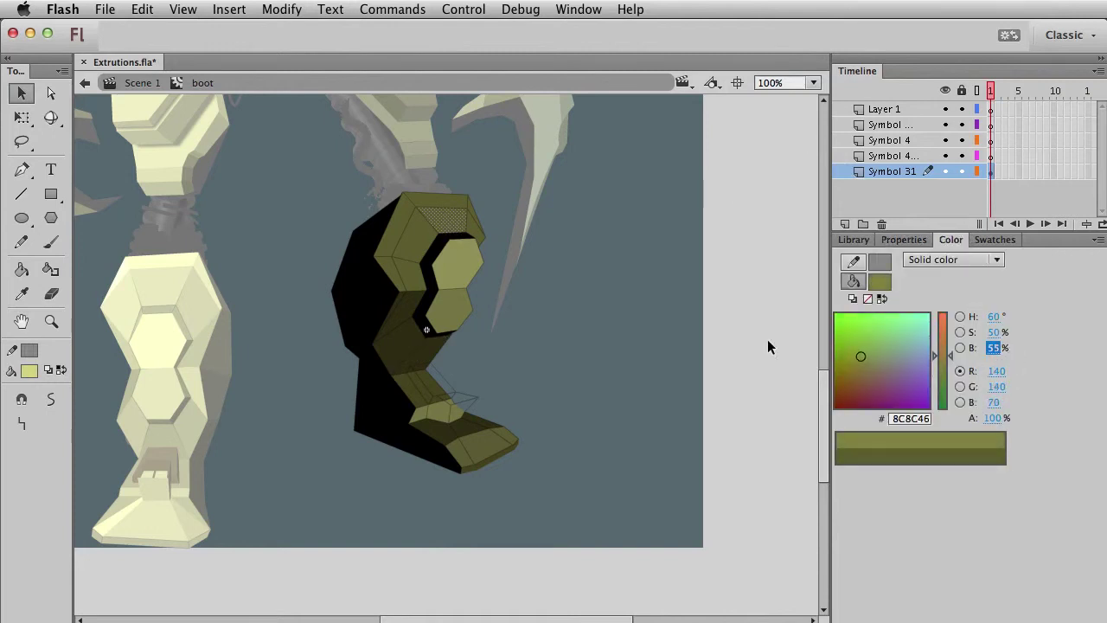
pyautogui.click(767, 340)
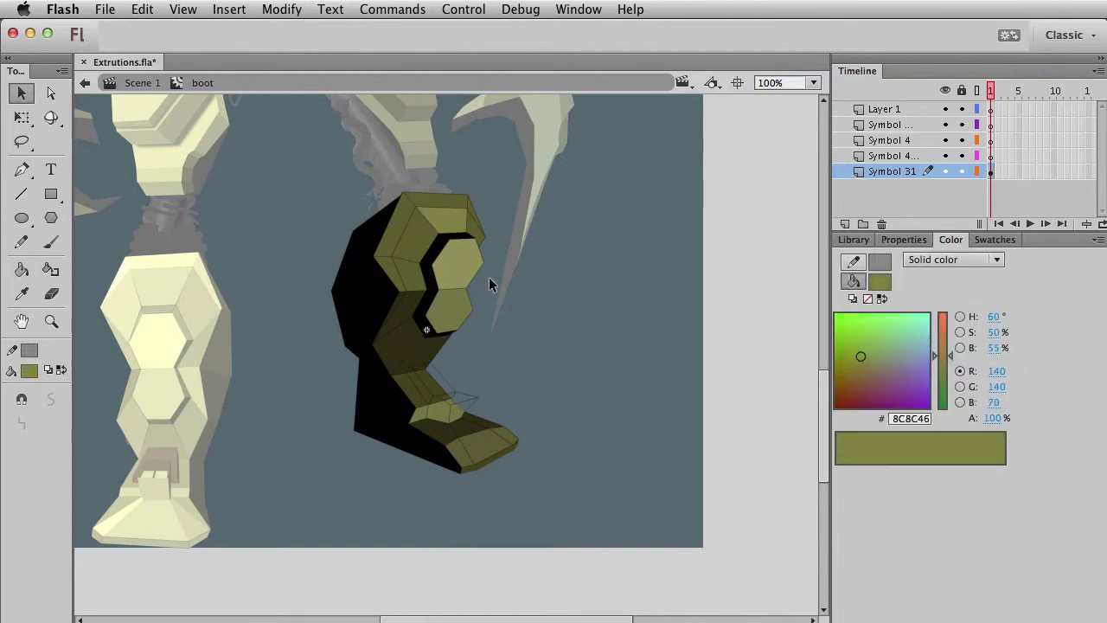
# Step: Set the fill brightness of the boot's topmost rim facet to 49%
pyautogui.click(433, 198)
pyautogui.moveTo(1001, 355); pyautogui.dragTo(1013, 348)
pyautogui.click(709, 366)
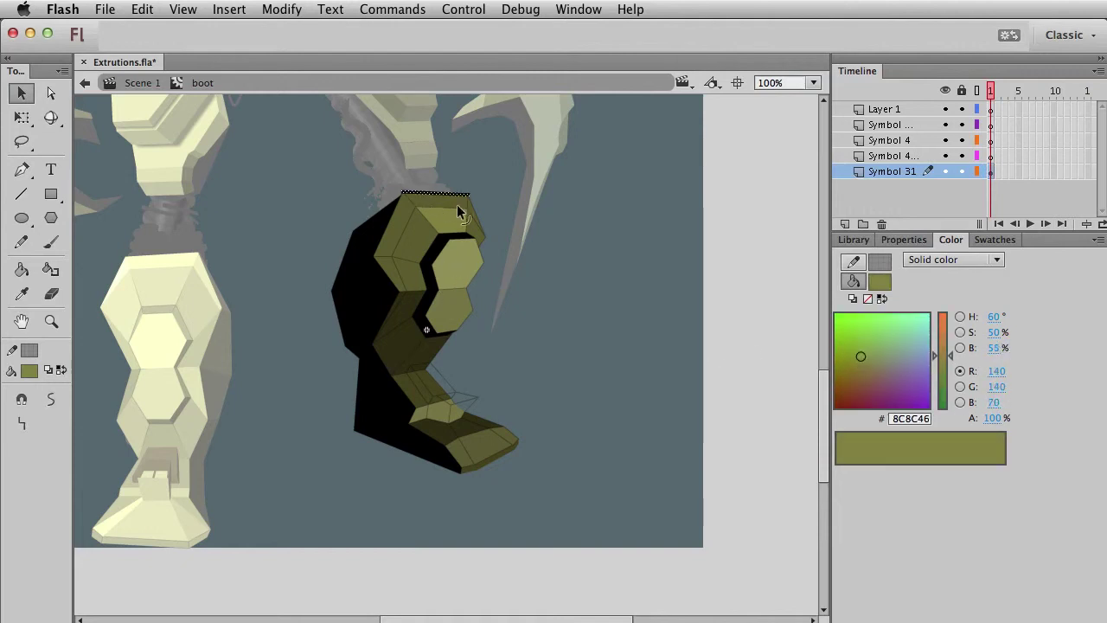
pyautogui.click(428, 202)
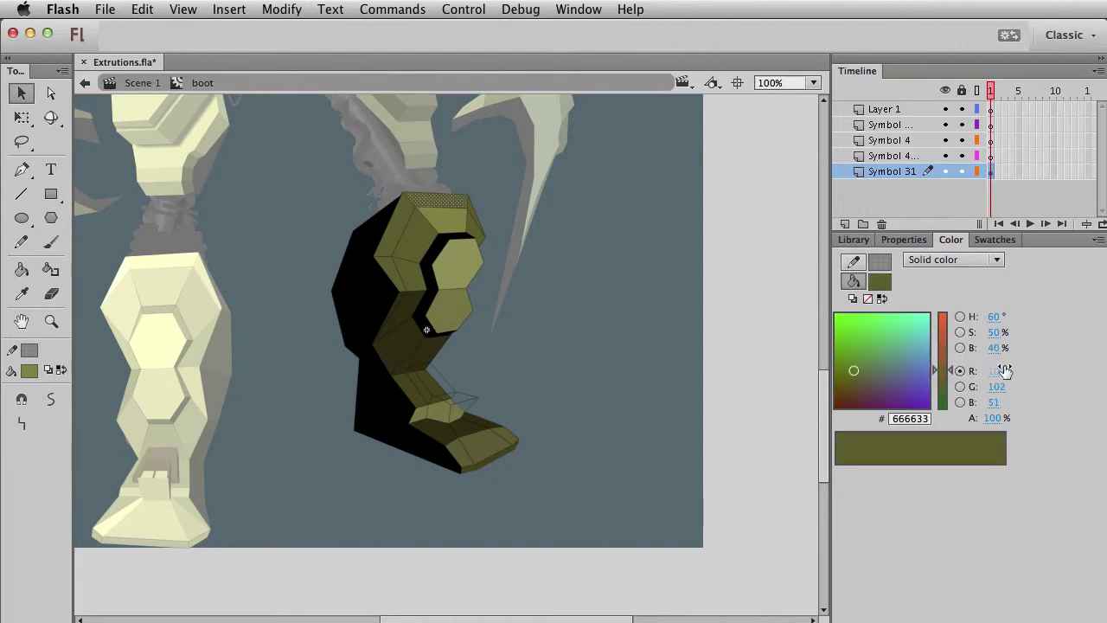
pyautogui.moveTo(996, 352); pyautogui.dragTo(1005, 349)
pyautogui.click(580, 373)
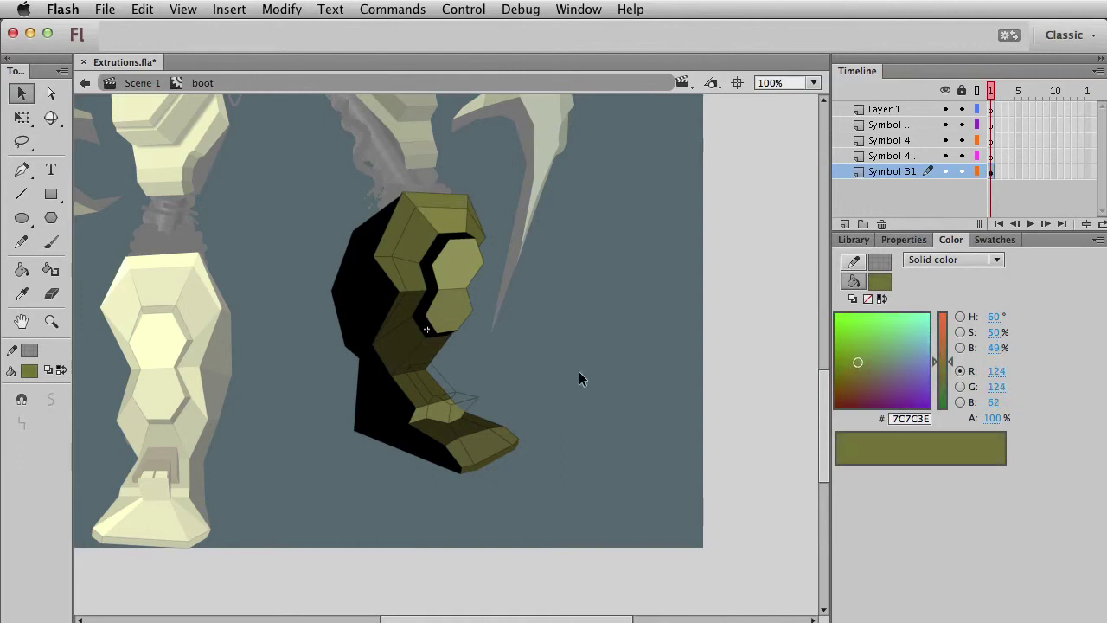
# Step: Darken the two facets beside the upper hexagon's lower side, setting the inner one's brightness to 31% and the outer one's to 33%
pyautogui.click(410, 282)
pyautogui.moveTo(1008, 354); pyautogui.dragTo(1001, 354)
pyautogui.click(489, 323)
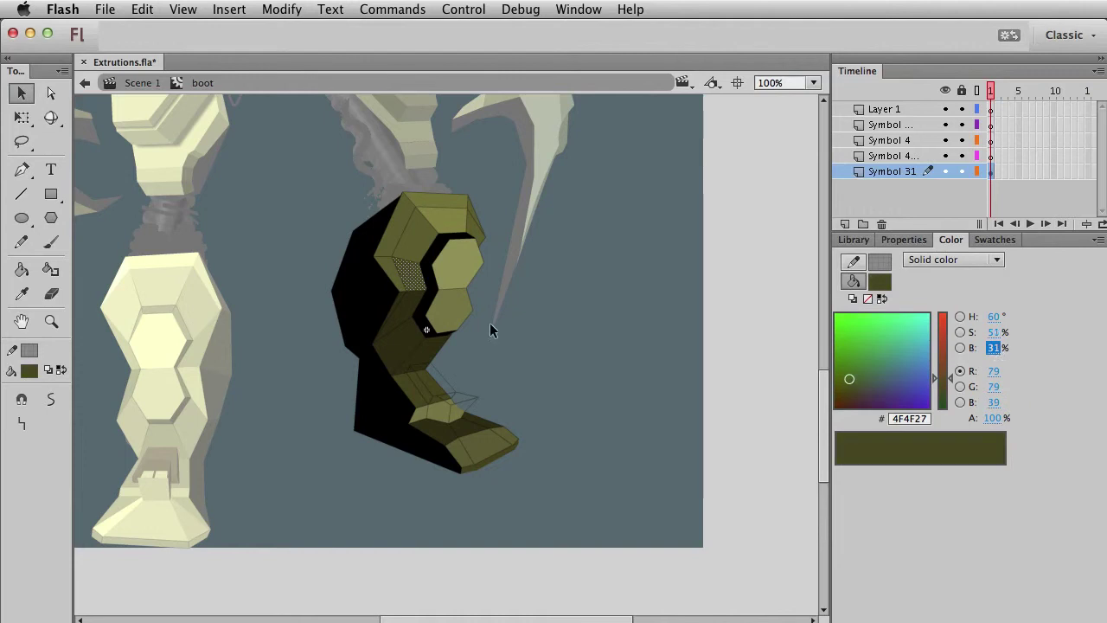
pyautogui.click(388, 270)
pyautogui.moveTo(1000, 348); pyautogui.dragTo(995, 350)
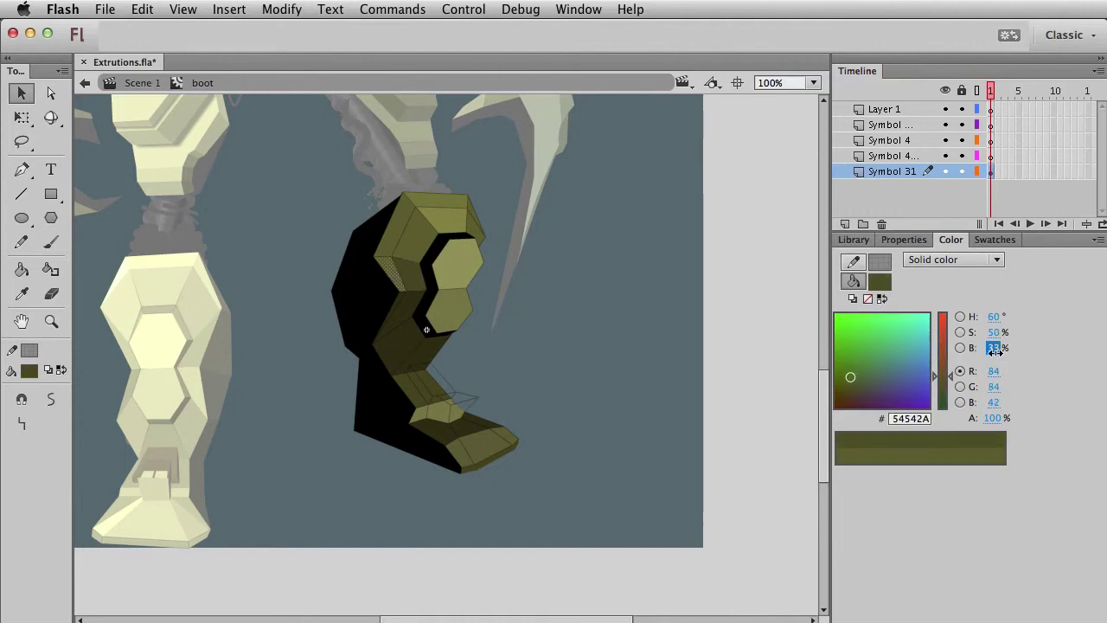
pyautogui.click(655, 344)
# Step: Fill the large black facet in the middle of the boot's upper side with olive
pyautogui.click(360, 287)
pyautogui.click(337, 252)
pyautogui.click(349, 305)
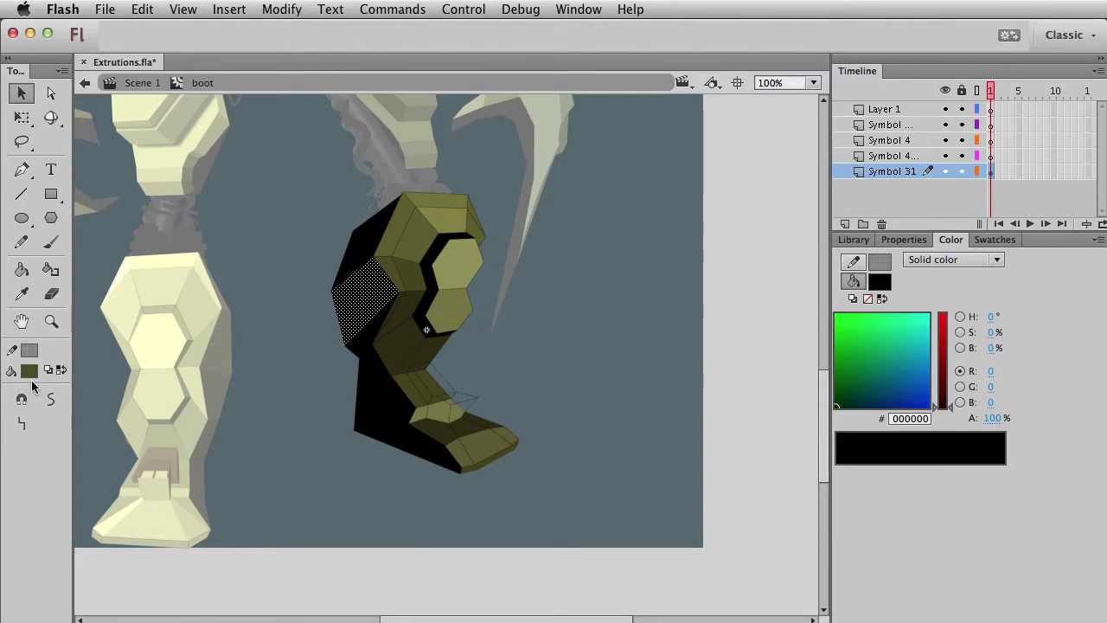
pyautogui.click(29, 372)
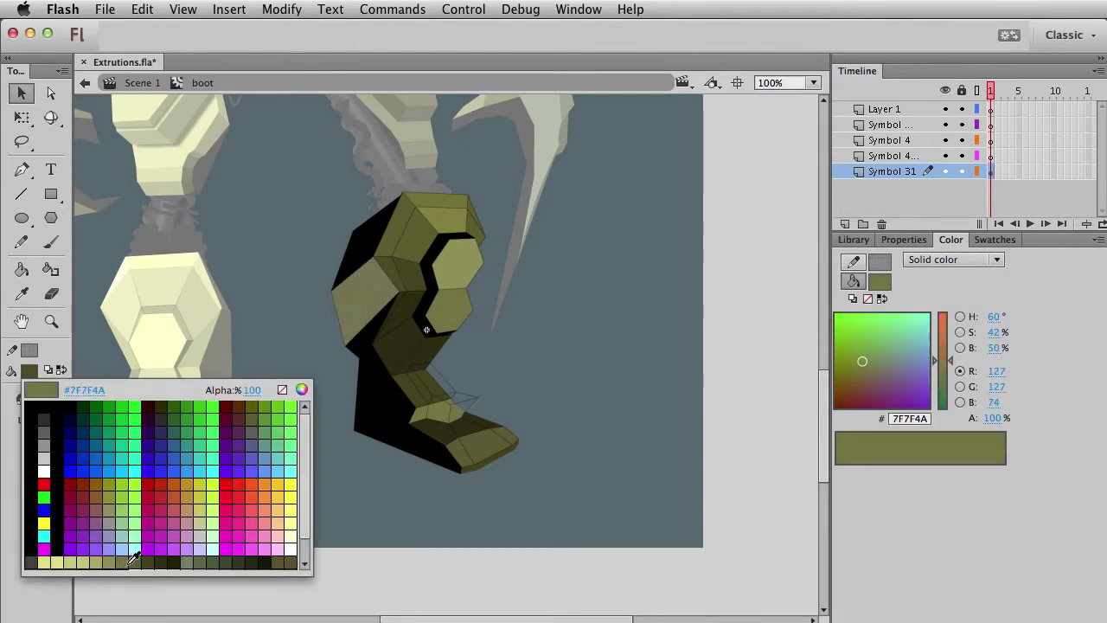
pyautogui.press('Escape')
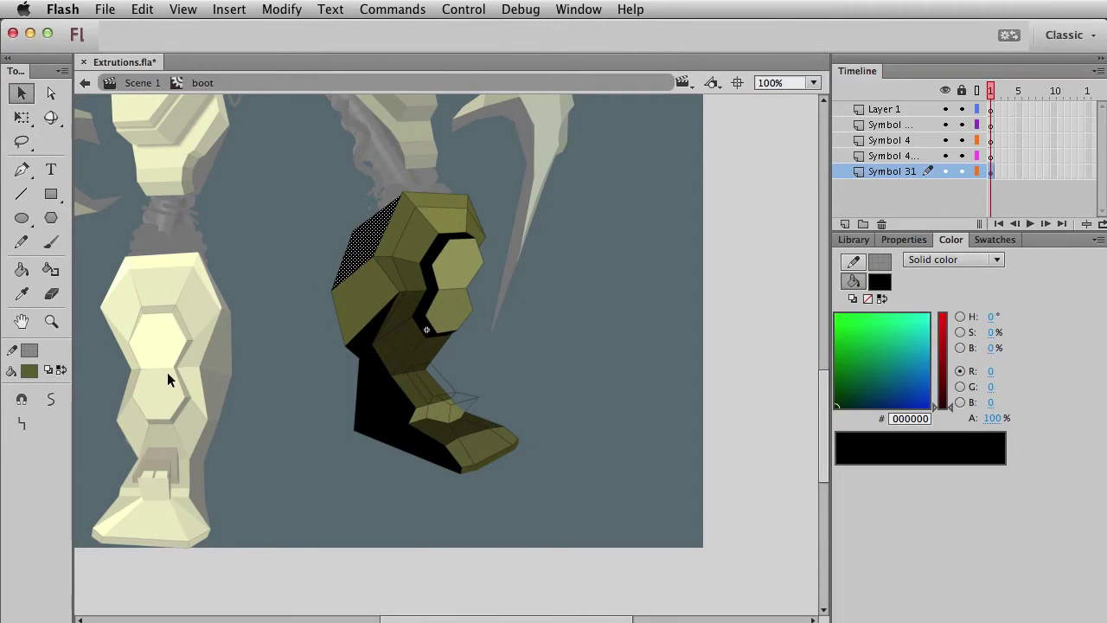
# Step: Fill the black facet at the upper back of the boot with light olive #999958
pyautogui.click(41, 372)
pyautogui.click(100, 550)
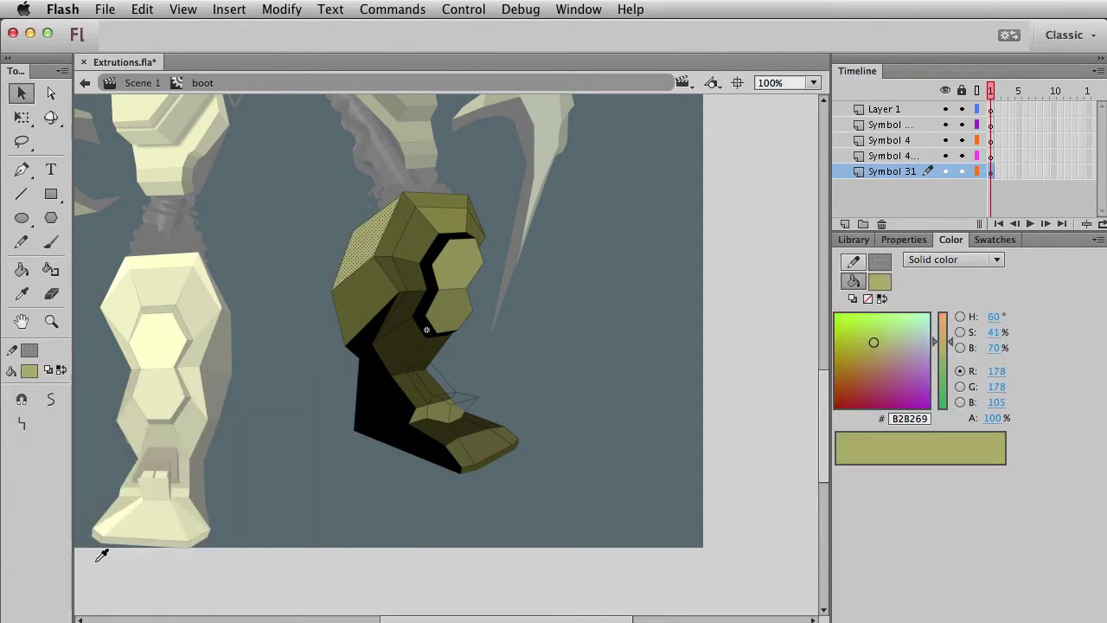
pyautogui.click(41, 372)
pyautogui.click(111, 555)
# Step: Fill the narrow black facet between the boot's upper side and the heel with dark olive
pyautogui.click(362, 349)
pyautogui.click(29, 372)
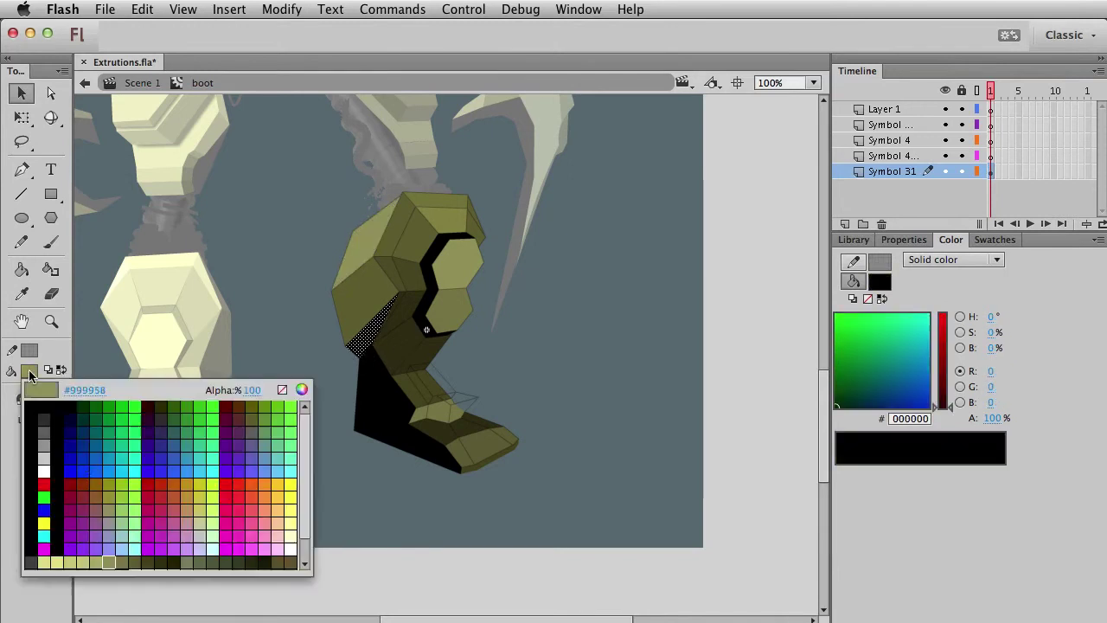
pyautogui.click(159, 562)
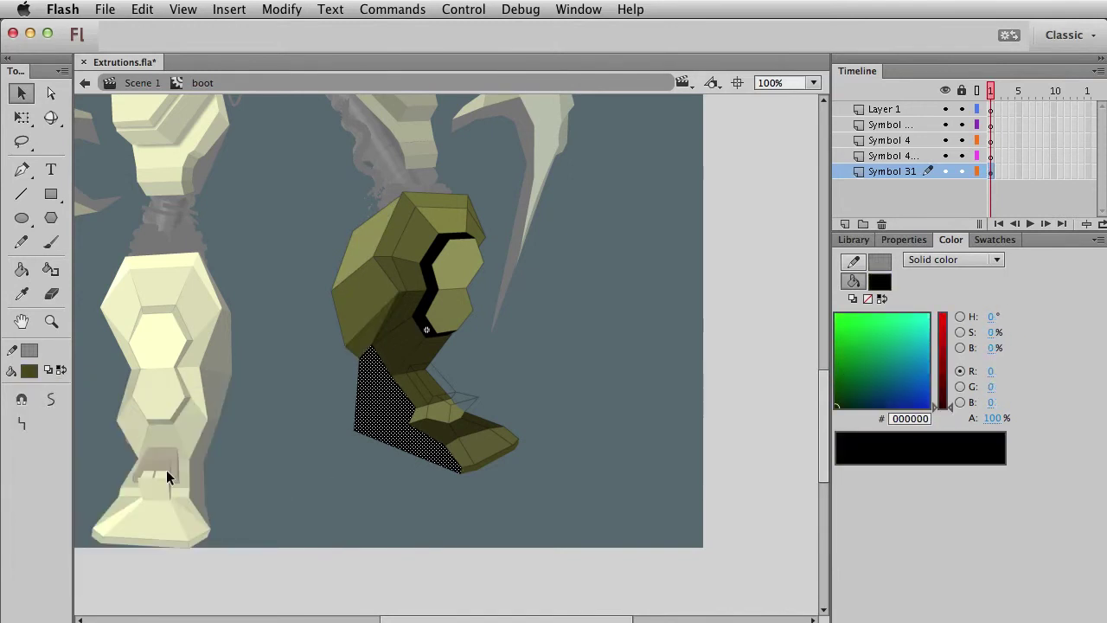
# Step: Fill the large black heel facet with dark olive #333314
pyautogui.click(30, 372)
pyautogui.click(170, 561)
pyautogui.click(395, 530)
pyautogui.click(401, 409)
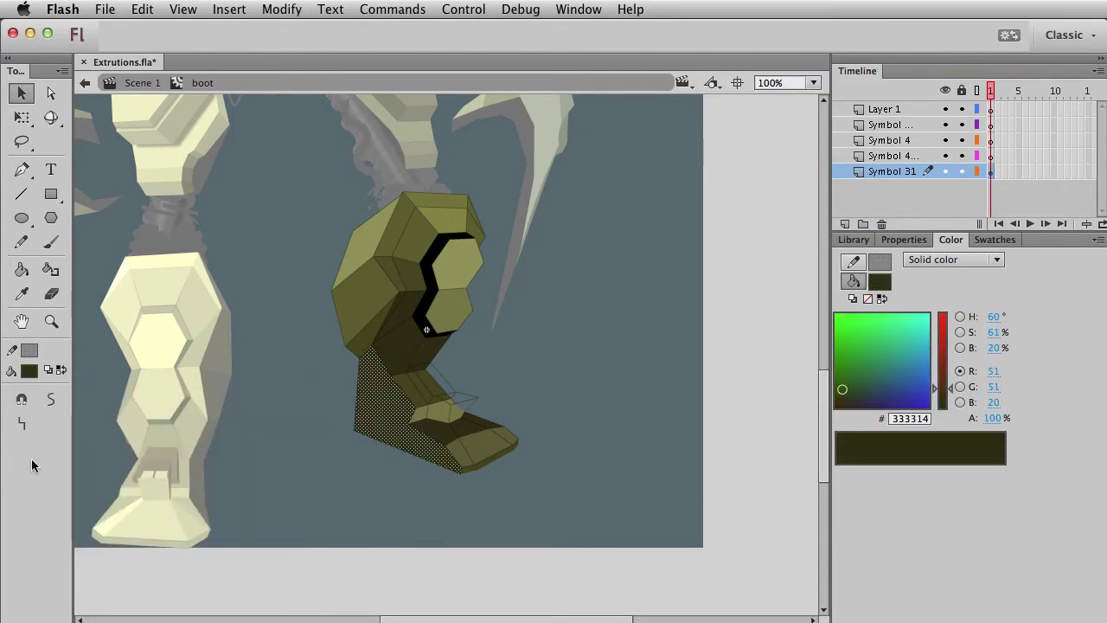
pyautogui.press('Escape')
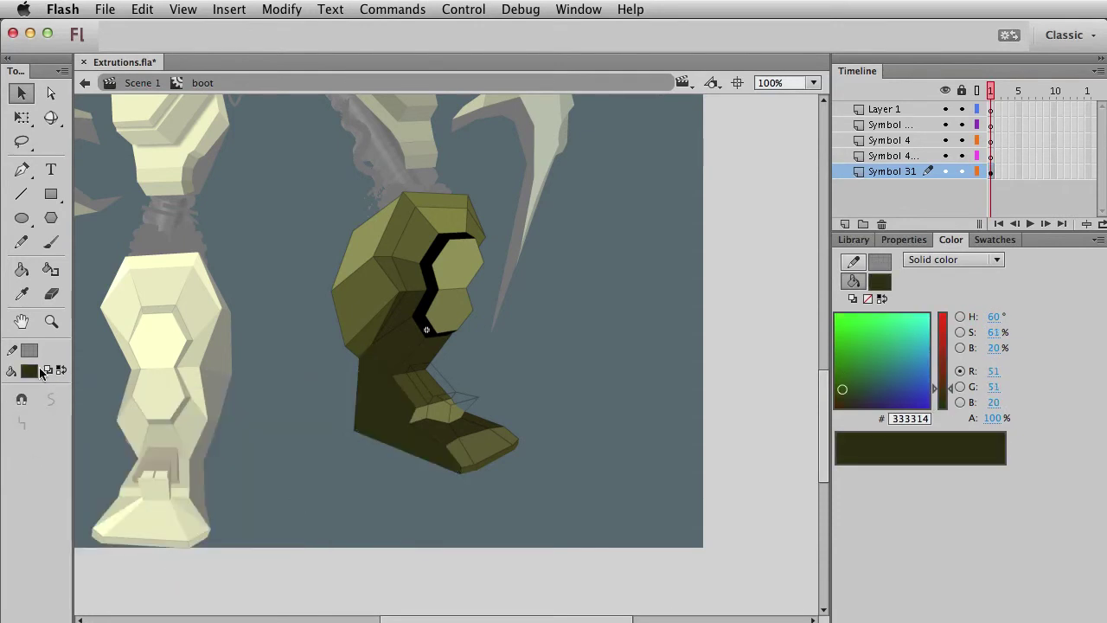
# Step: Fill the heel facet with very dark olive #262600
pyautogui.click(376, 396)
pyautogui.click(29, 369)
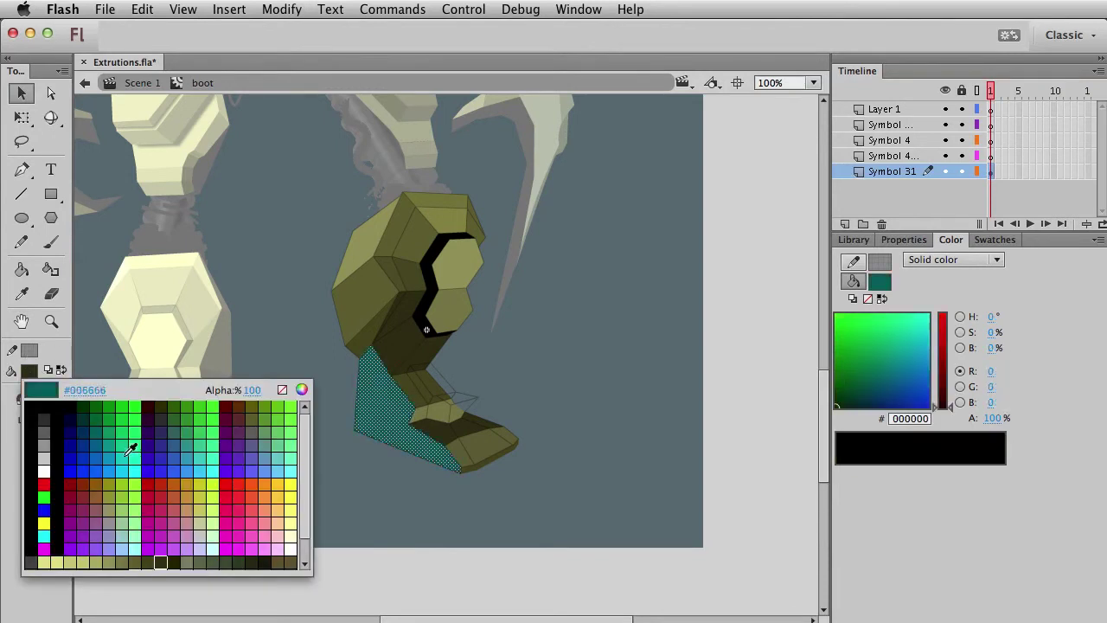
pyautogui.click(180, 551)
pyautogui.click(337, 540)
# Step: Recolour the upper hexagon on the boot's front with dark olive #4C4C20
pyautogui.moveTo(346, 483); pyautogui.dragTo(349, 556)
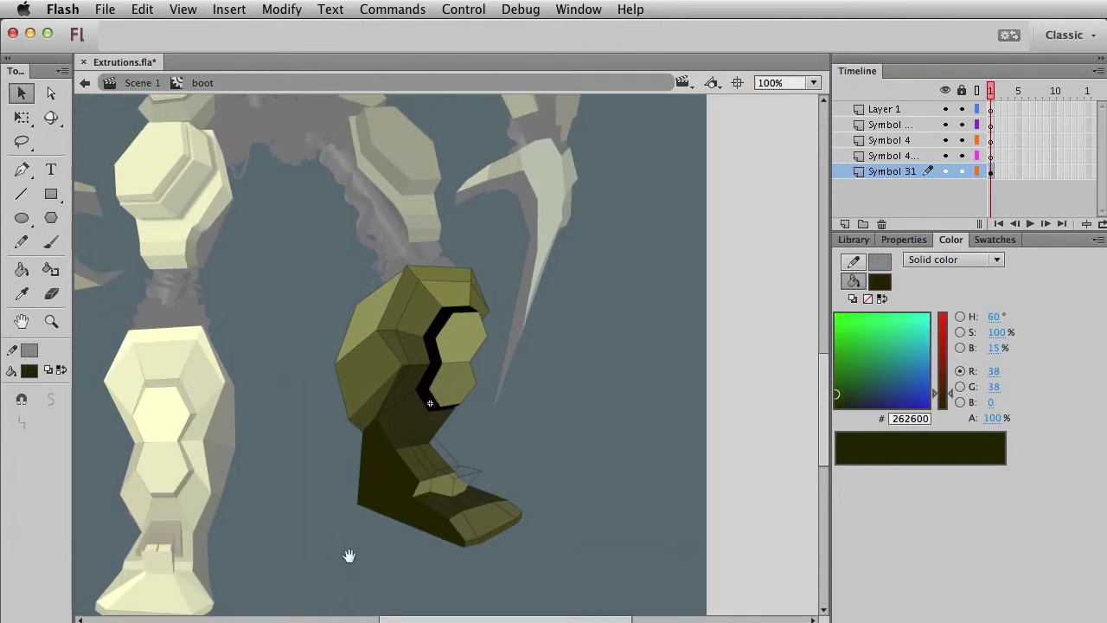
pyautogui.click(435, 353)
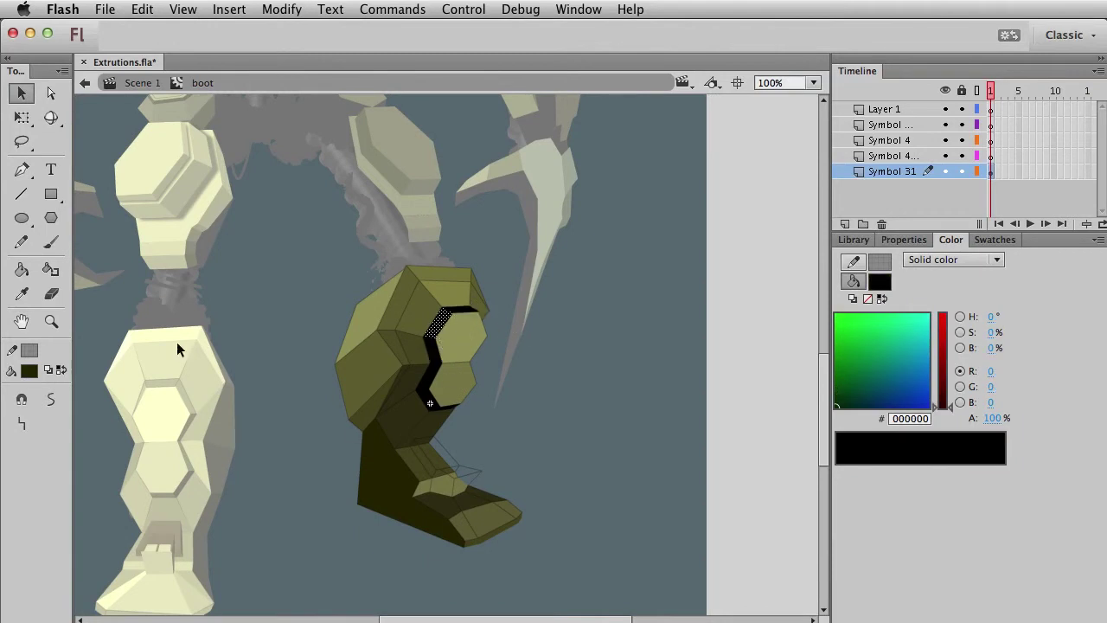
pyautogui.click(57, 325)
pyautogui.moveTo(311, 258); pyautogui.dragTo(705, 500)
pyautogui.press('v')
pyautogui.click(607, 395)
pyautogui.moveTo(424, 374); pyautogui.dragTo(563, 437)
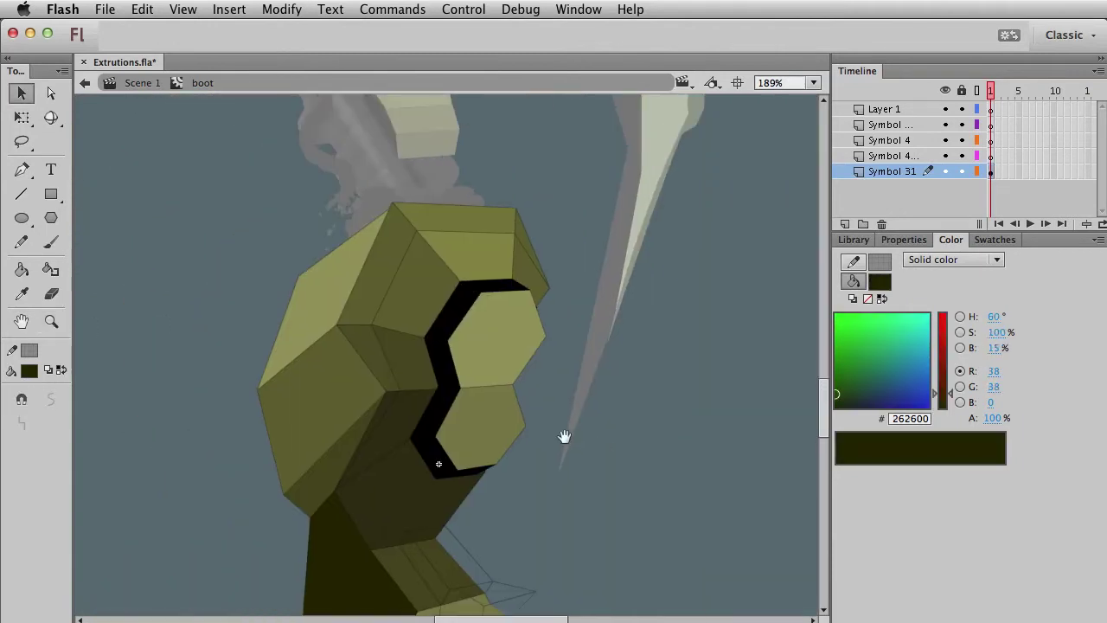
pyautogui.click(498, 292)
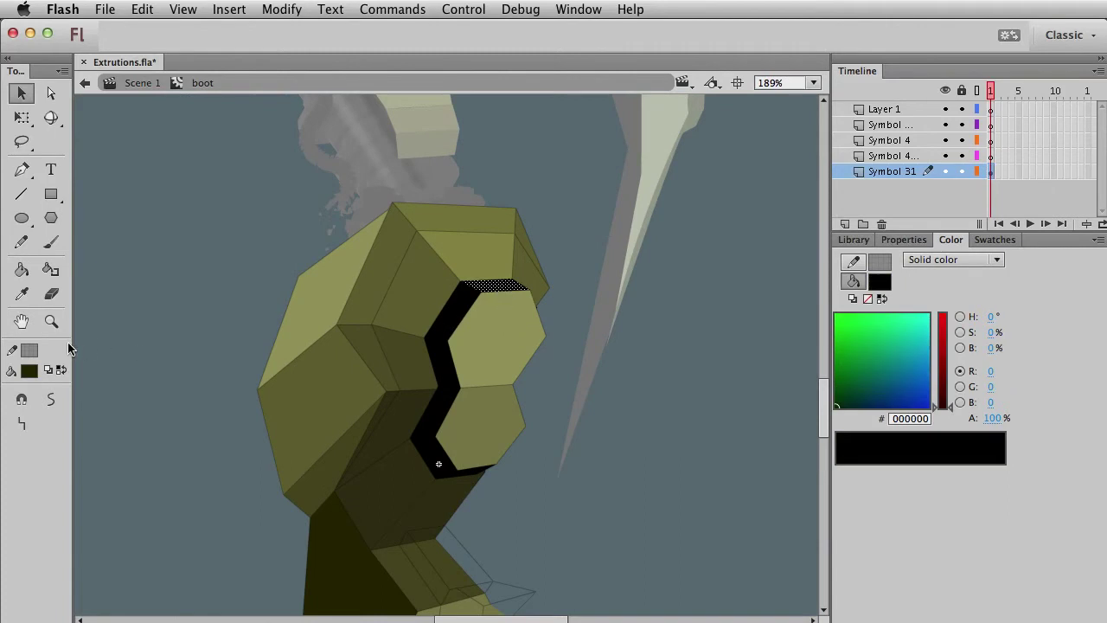
pyautogui.click(492, 321)
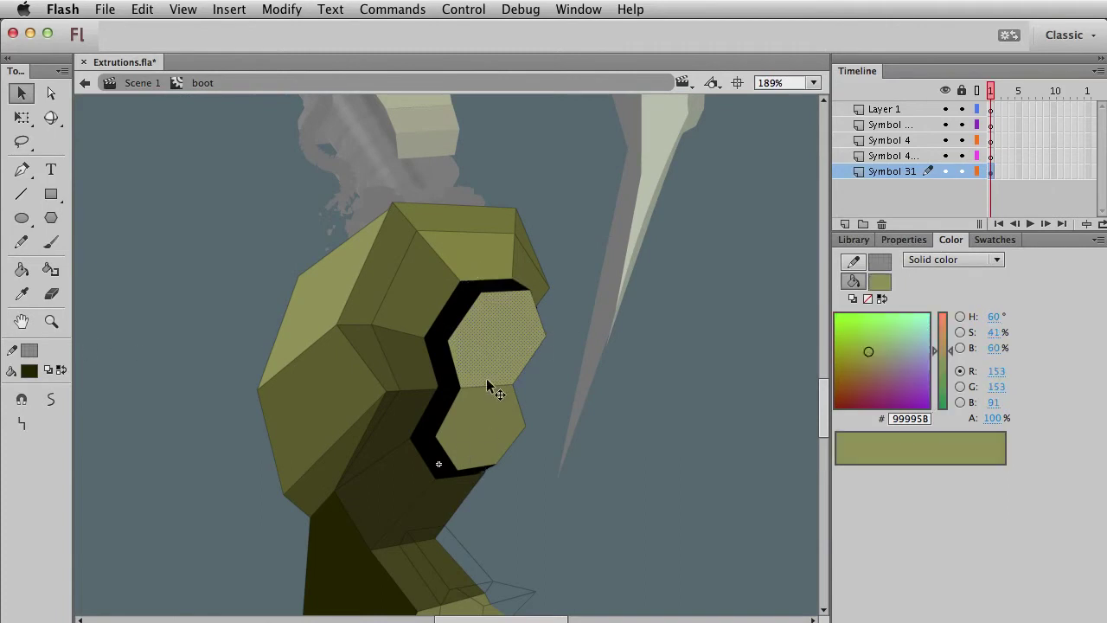
pyautogui.click(28, 372)
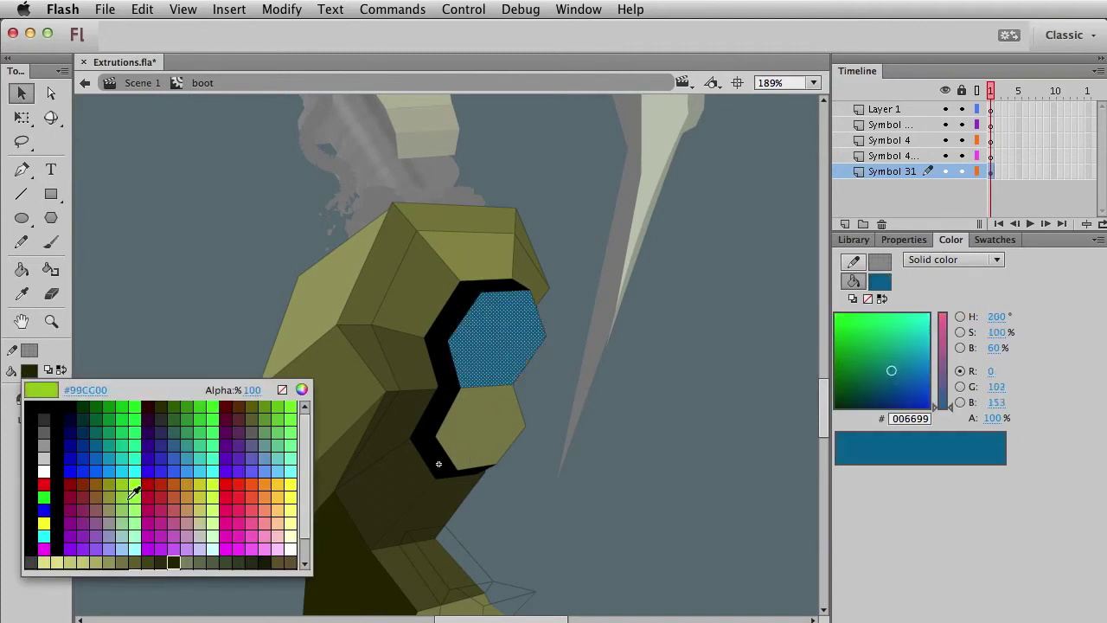
pyautogui.click(147, 562)
# Step: Recolour the lower hexagon with darker olive #333314
pyautogui.click(473, 418)
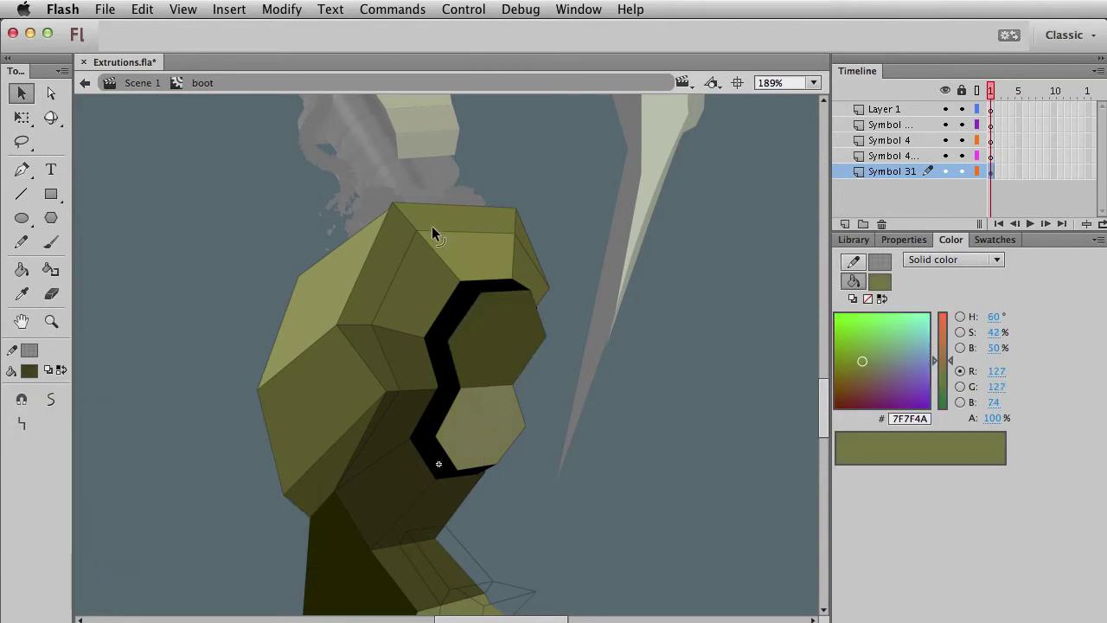
pyautogui.click(31, 372)
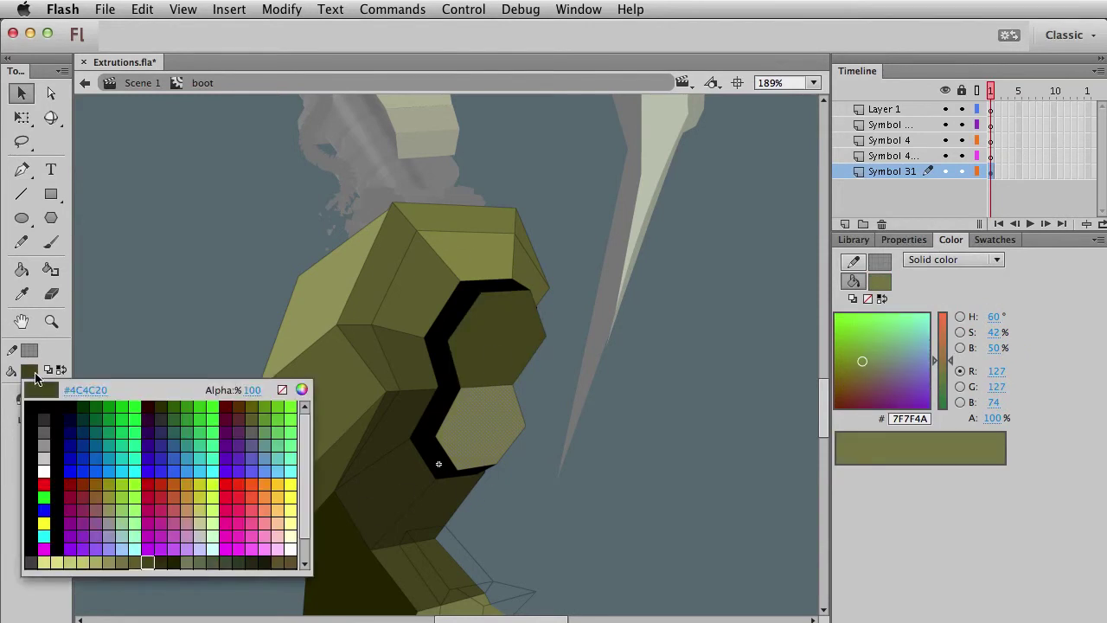
pyautogui.click(160, 550)
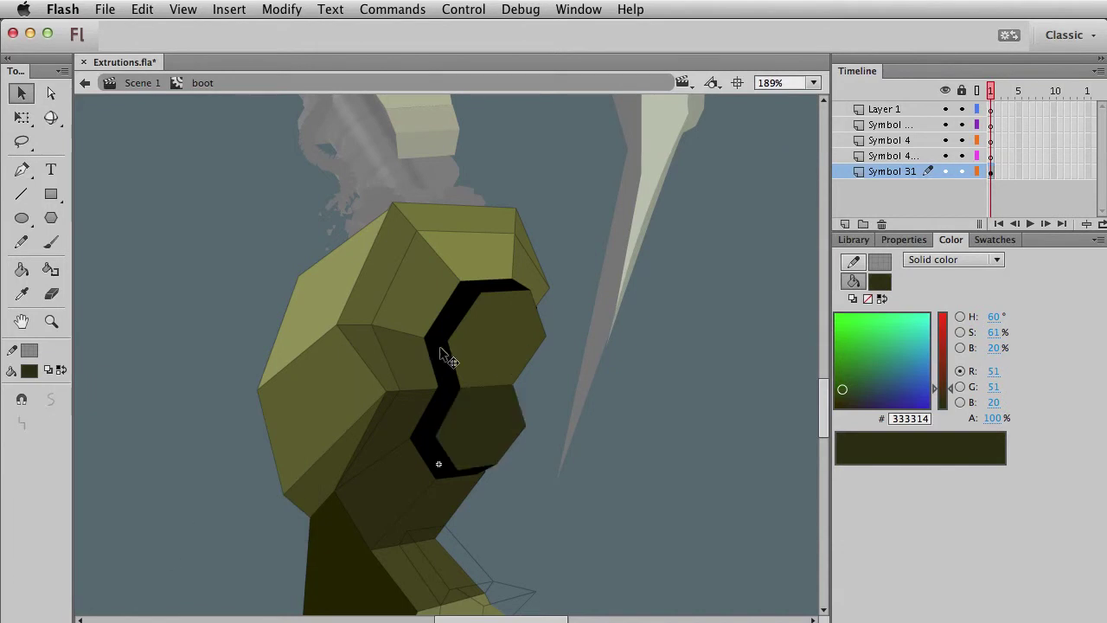
# Step: Fill the black strip segment behind the upper hexagon's upper part with the adjacent facet's olive #666633
pyautogui.click(453, 318)
pyautogui.click(34, 377)
pyautogui.click(423, 285)
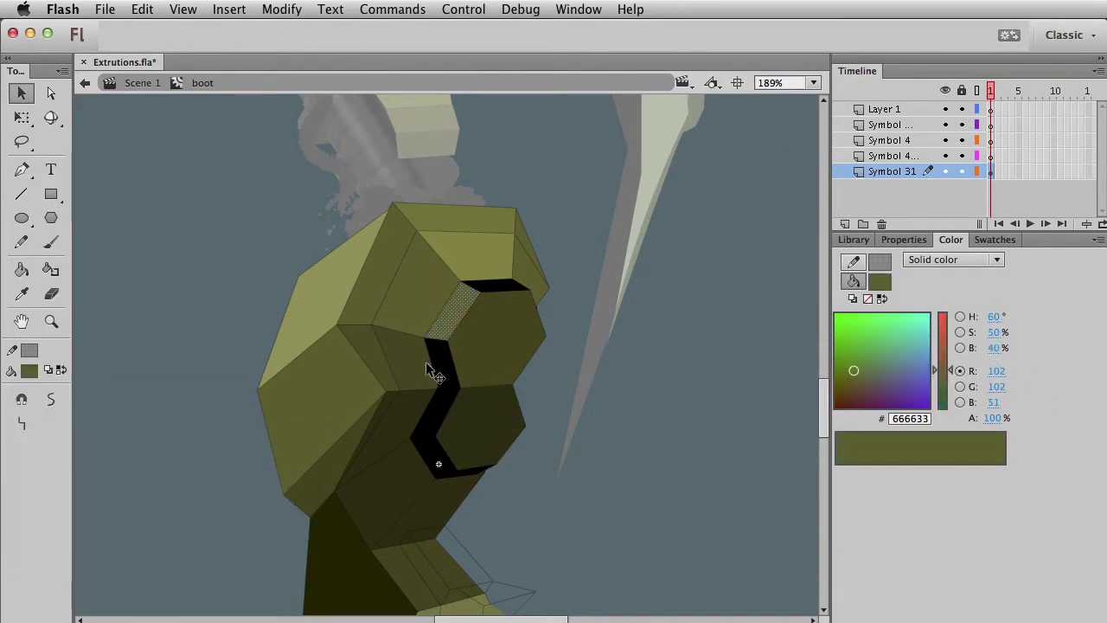
pyautogui.click(22, 294)
pyautogui.press('v')
pyautogui.click(216, 473)
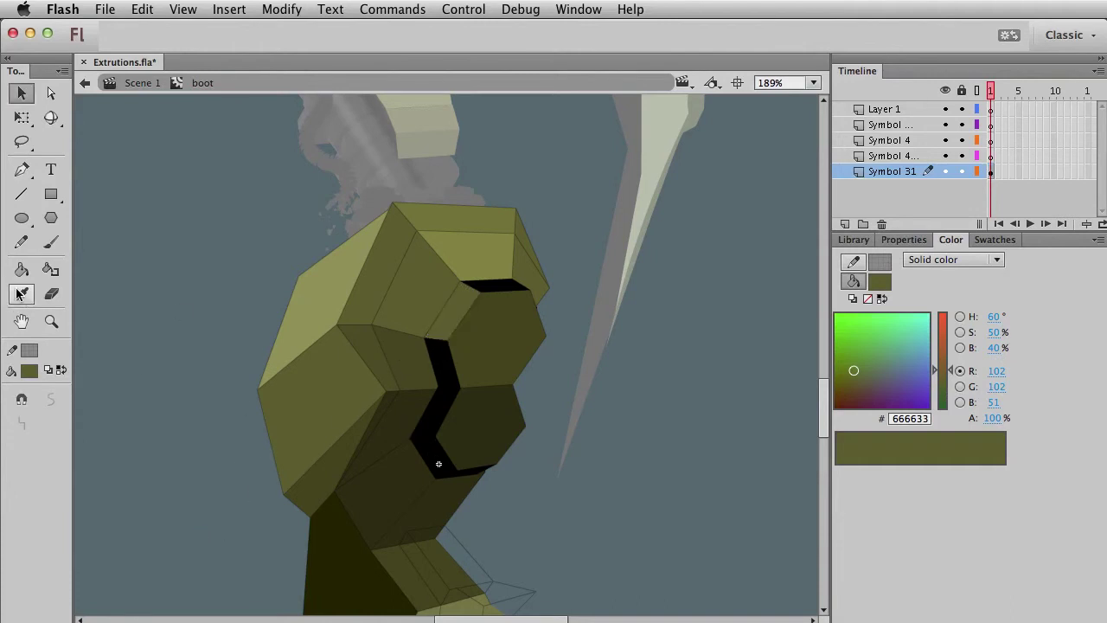
# Step: Fill the black strip segment behind the upper hexagon's lower part with sampled olive #4F4F27
pyautogui.click(22, 294)
pyautogui.click(460, 374)
pyautogui.click(448, 371)
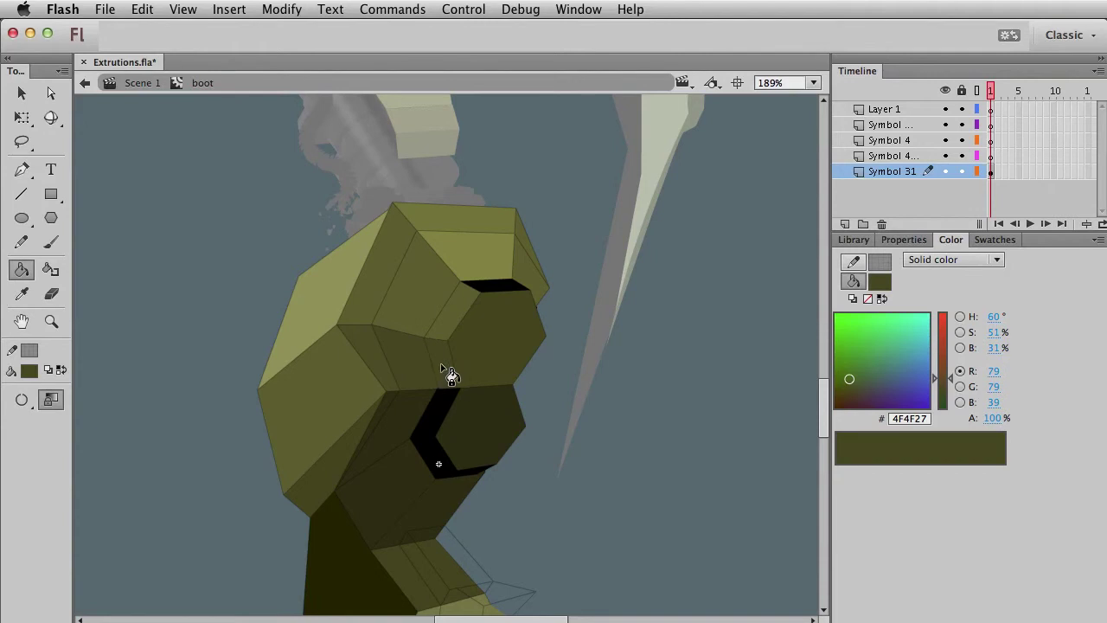
# Step: Fill the black strip segments behind and beneath the lower hexagon with sampled dark olive #333014
pyautogui.click(21, 294)
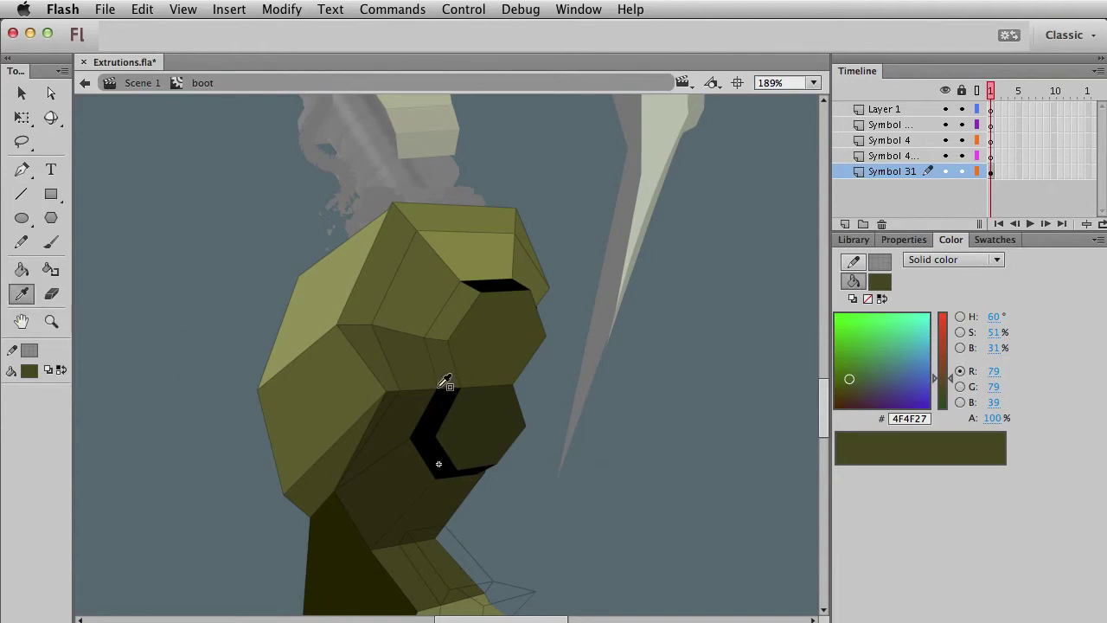
pyautogui.click(443, 403)
pyautogui.click(439, 457)
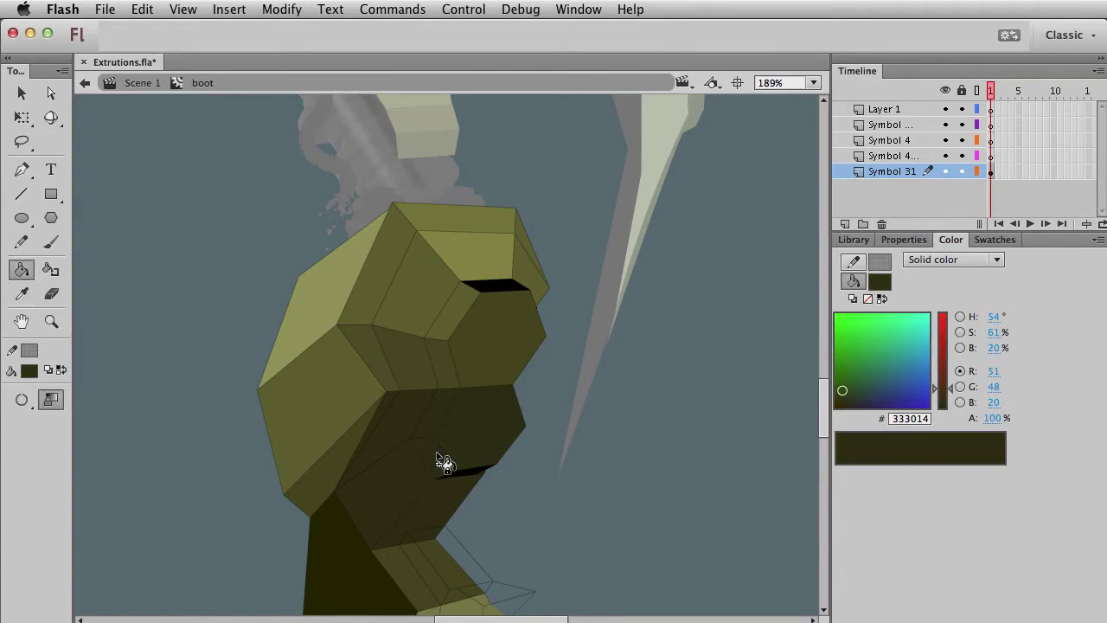
pyautogui.click(475, 483)
# Step: Fill the black strip segment above the upper hexagon with the olive #8C8C46 sampled from the facet over it
pyautogui.press('i')
pyautogui.click(487, 243)
pyautogui.click(510, 299)
pyautogui.press('v')
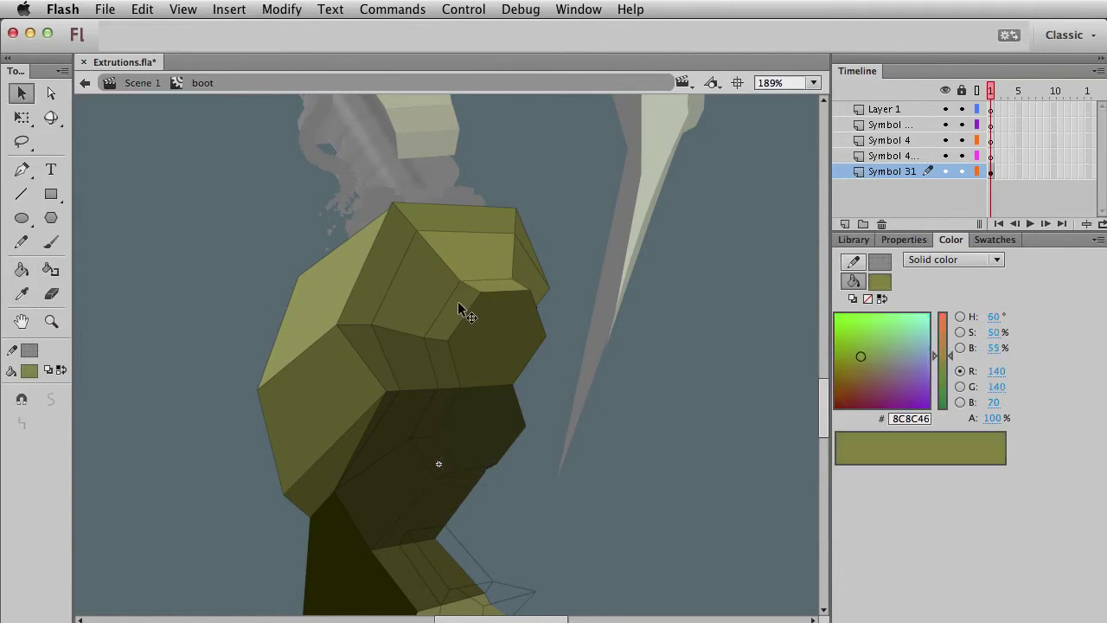
# Step: Darken the strip segment behind the upper hexagon's upper part by lowering its brightness
pyautogui.click(464, 311)
pyautogui.click(995, 347)
pyautogui.write('32')
pyautogui.press('Return')
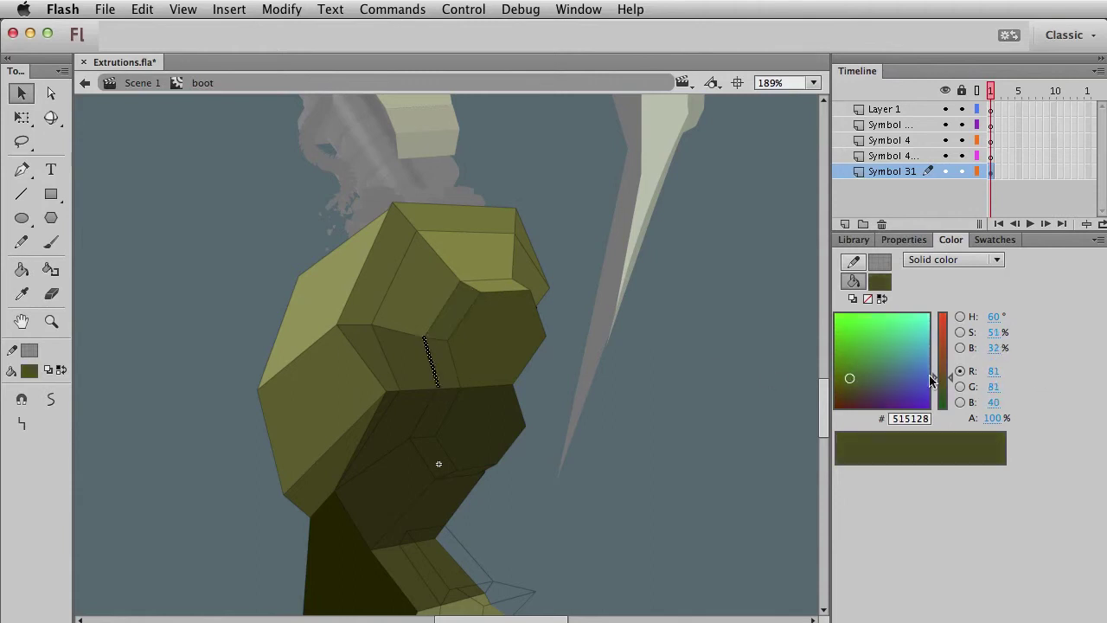
pyautogui.click(468, 308)
pyautogui.click(465, 305)
pyautogui.moveTo(993, 349); pyautogui.dragTo(988, 349)
pyautogui.press('Escape')
# Step: Darken the strip segments from the upper hexagon's lower part down behind the lower hexagon, setting the lowest one's brightness to 9%
pyautogui.click(448, 374)
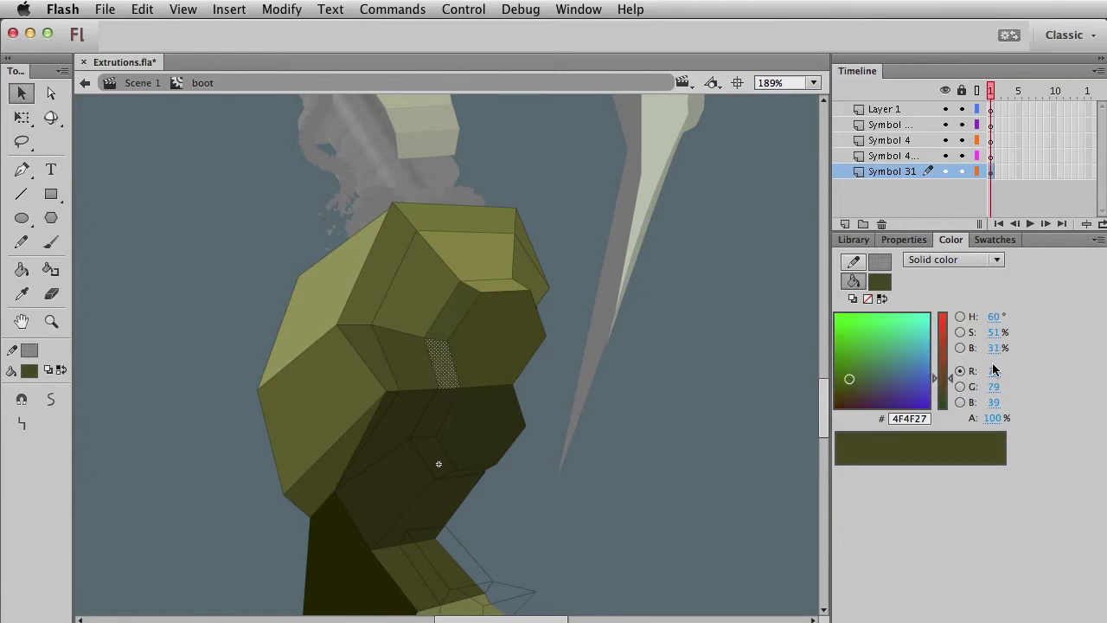
pyautogui.moveTo(994, 350)
pyautogui.mouseDown()
pyautogui.moveTo(975, 351)
pyautogui.moveTo(1000, 352)
pyautogui.mouseUp()
pyautogui.press('Escape')
pyautogui.click(449, 412)
pyautogui.click(438, 463)
pyautogui.click(584, 490)
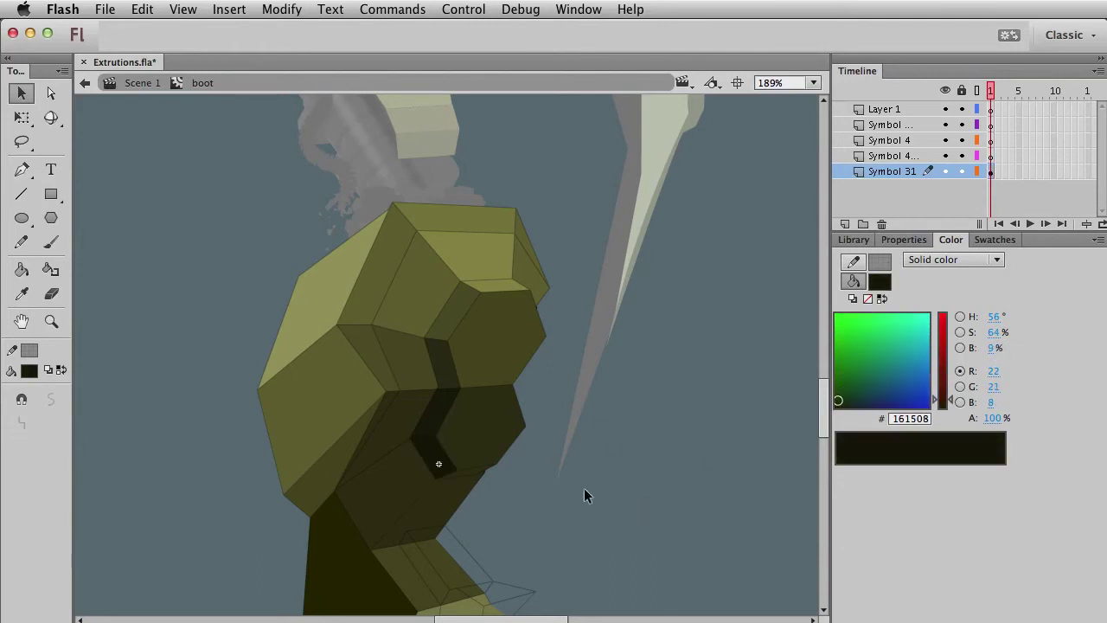
# Step: Fill the thin strip beneath the lower hexagon with near-black olive #161508
pyautogui.click(472, 476)
pyautogui.moveTo(472, 477); pyautogui.dragTo(497, 467)
pyautogui.click(21, 269)
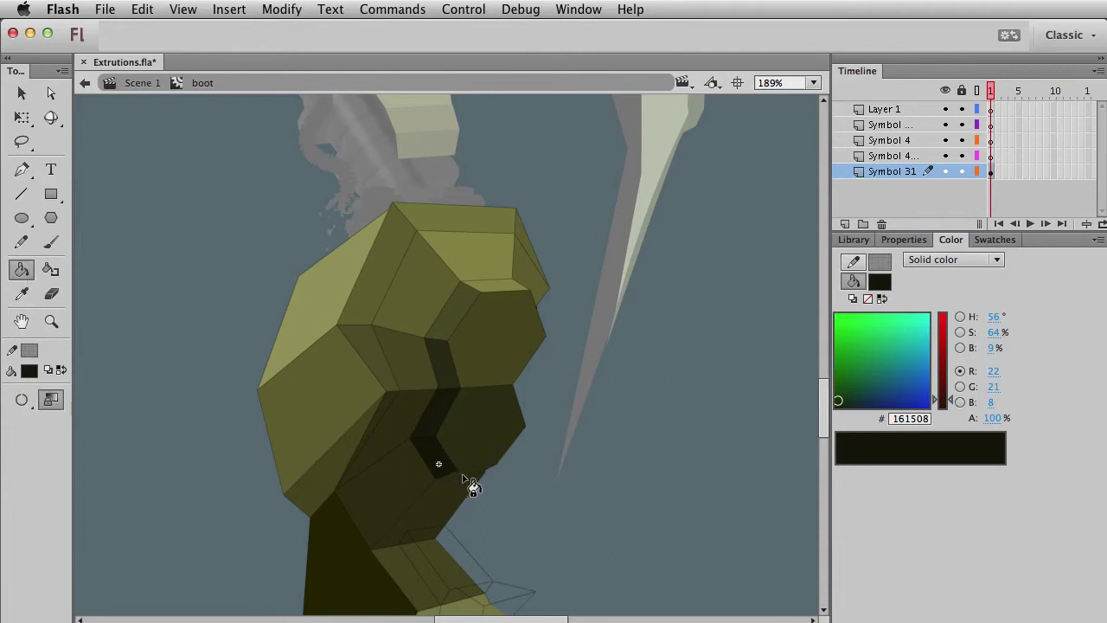
pyautogui.press('v')
# Step: Darken the facet below the lower hexagon's strip and the one behind that hexagon's upper part, setting the latter's brightness to 15%
pyautogui.click(459, 507)
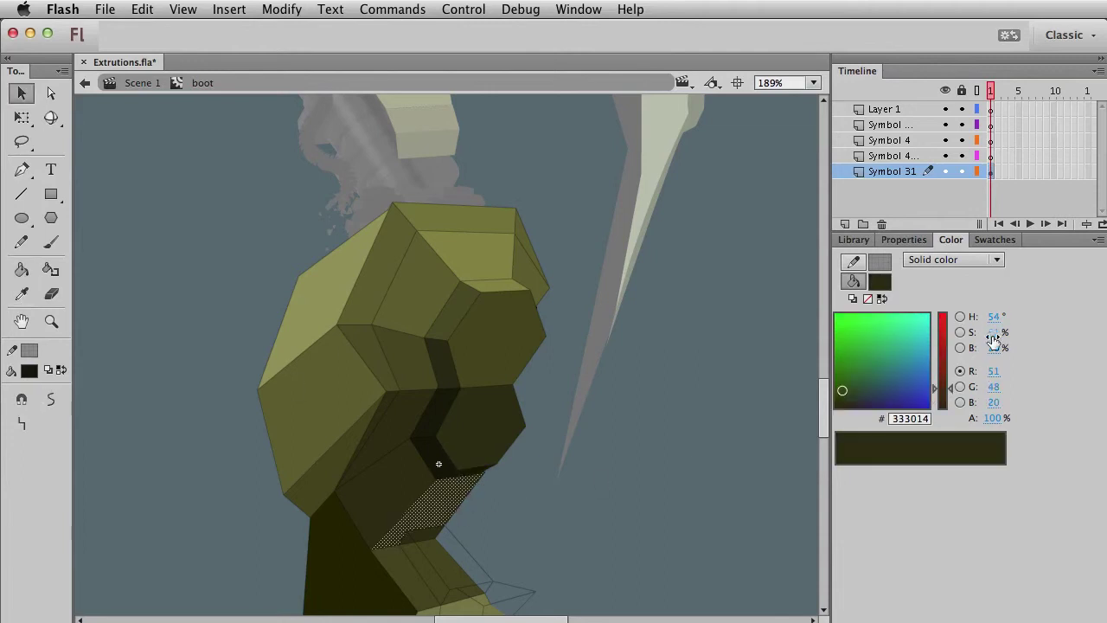
pyautogui.moveTo(992, 353); pyautogui.dragTo(975, 354)
pyautogui.click(450, 508)
pyautogui.click(416, 441)
pyautogui.moveTo(1001, 349); pyautogui.dragTo(996, 350)
pyautogui.click(607, 514)
# Step: Fill the outlined block on the ankle, including its front facet above the foot, with a dark brown swatch
pyautogui.moveTo(526, 540)
pyautogui.mouseDown()
pyautogui.moveTo(557, 466)
pyautogui.moveTo(548, 415)
pyautogui.mouseUp()
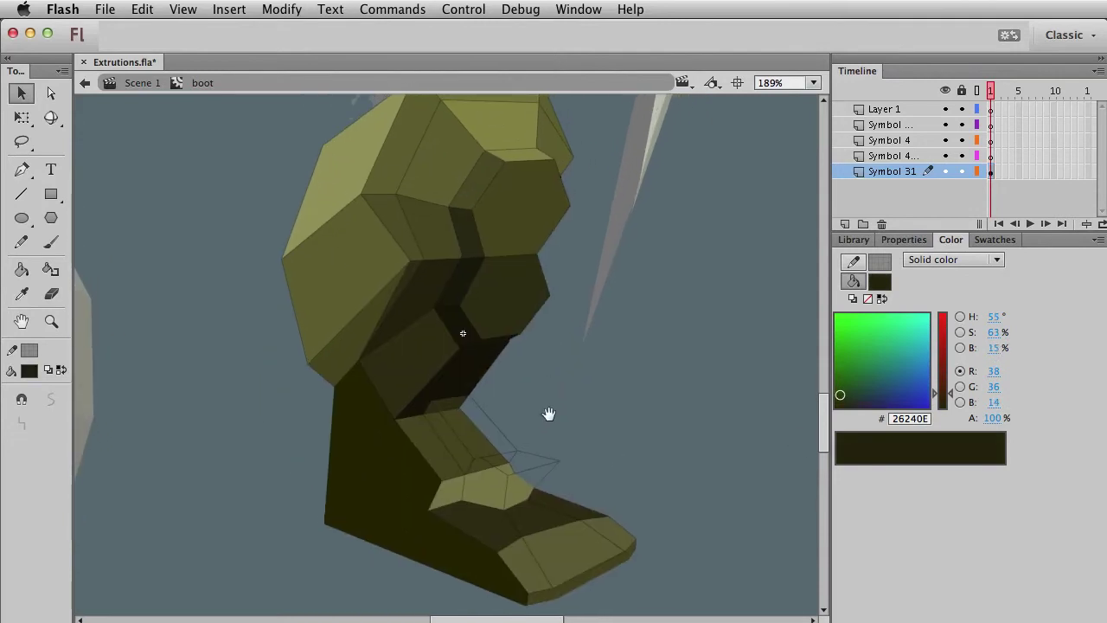
pyautogui.click(377, 511)
pyautogui.click(539, 452)
pyautogui.moveTo(593, 285)
pyautogui.mouseDown()
pyautogui.moveTo(776, 451)
pyautogui.moveTo(527, 410)
pyautogui.moveTo(375, 405)
pyautogui.moveTo(600, 375)
pyautogui.moveTo(342, 390)
pyautogui.moveTo(194, 427)
pyautogui.mouseUp()
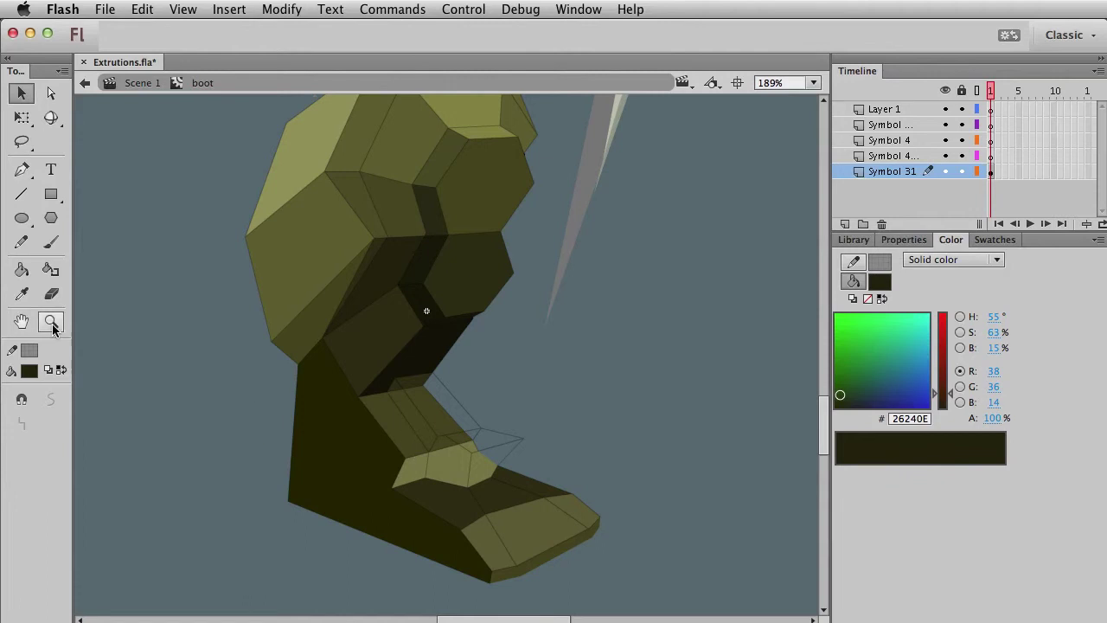
pyautogui.click(22, 272)
pyautogui.click(30, 371)
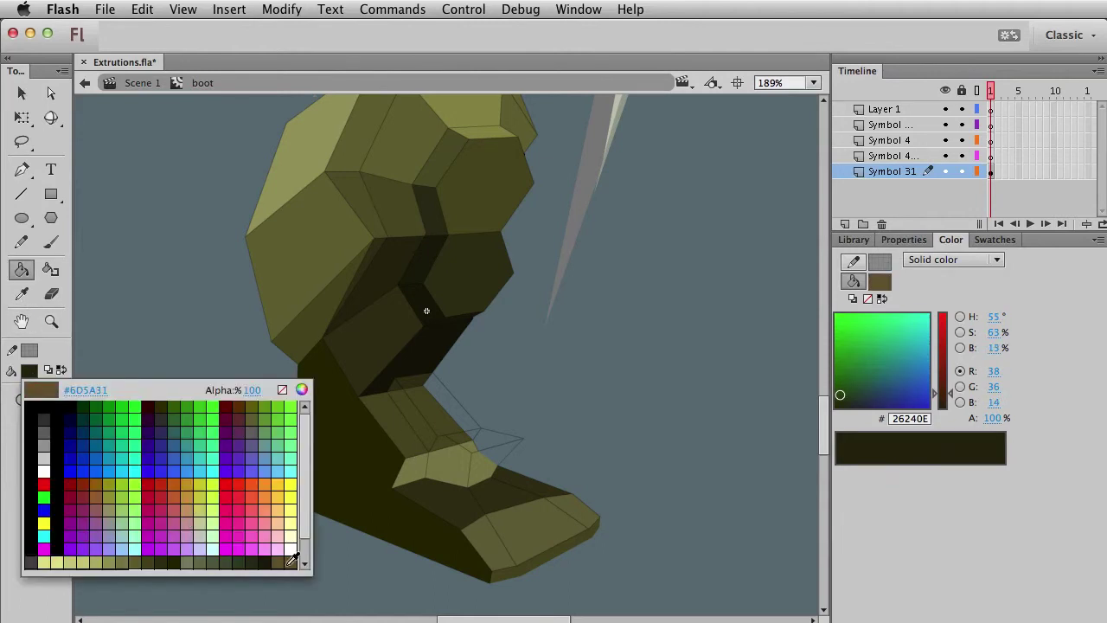
pyautogui.click(228, 393)
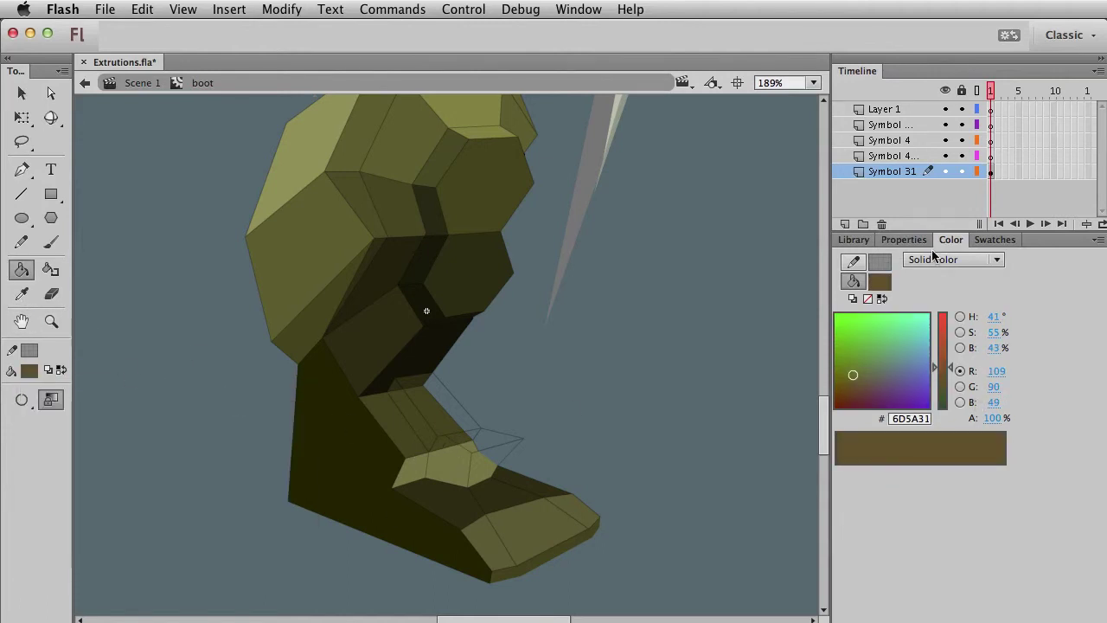
pyautogui.click(994, 239)
pyautogui.click(864, 422)
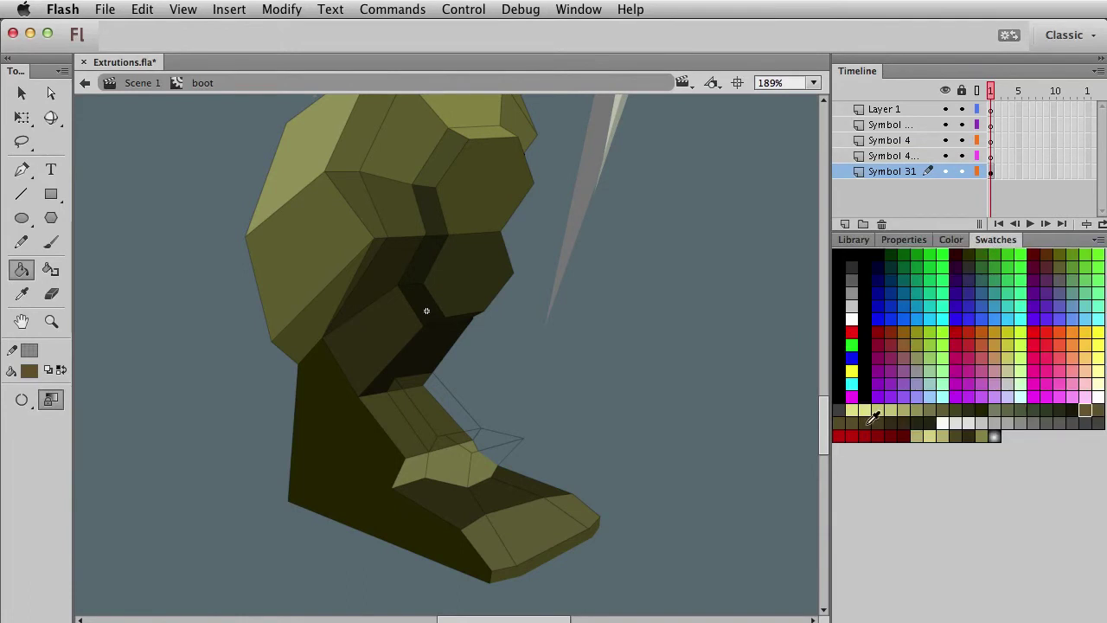
pyautogui.click(439, 408)
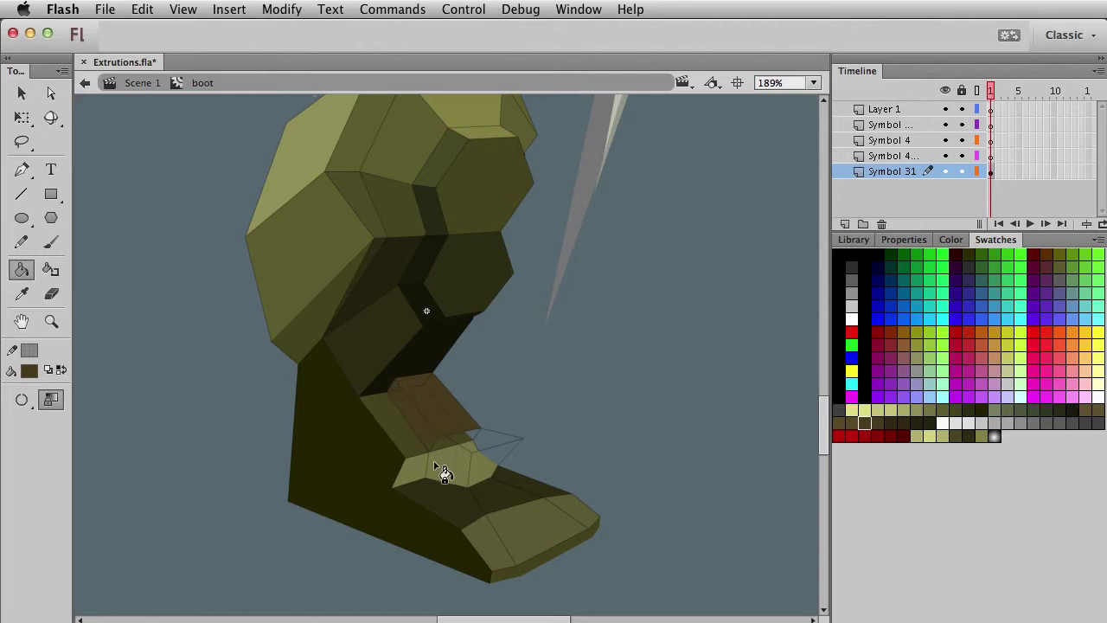
pyautogui.press('v')
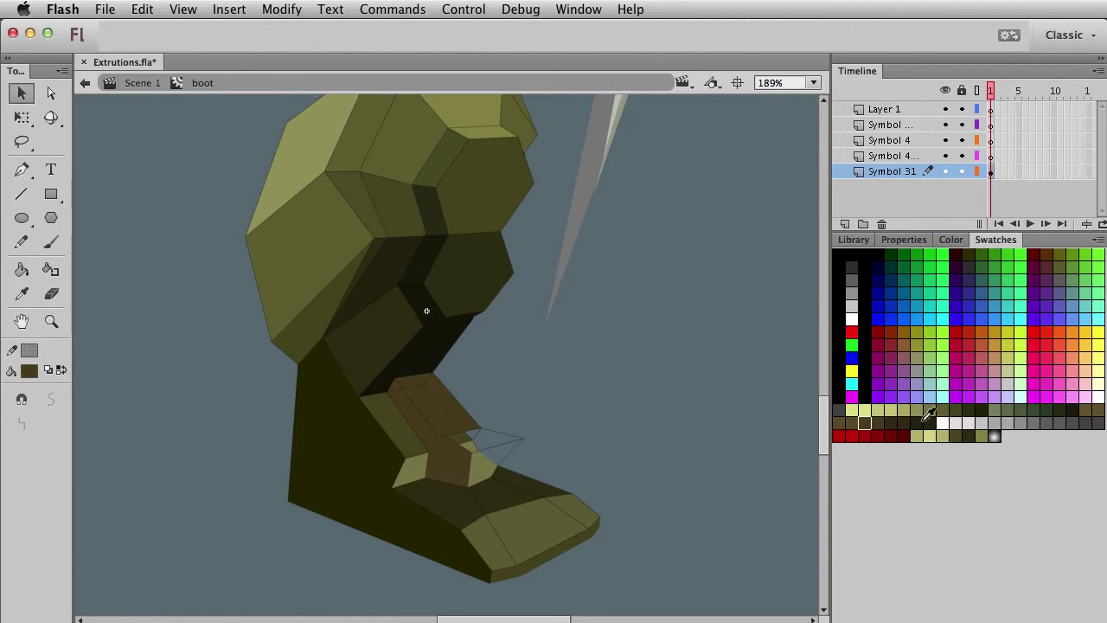
# Step: Shade the ankle block's broad upper facets with a darker brown swatch
pyautogui.click(890, 422)
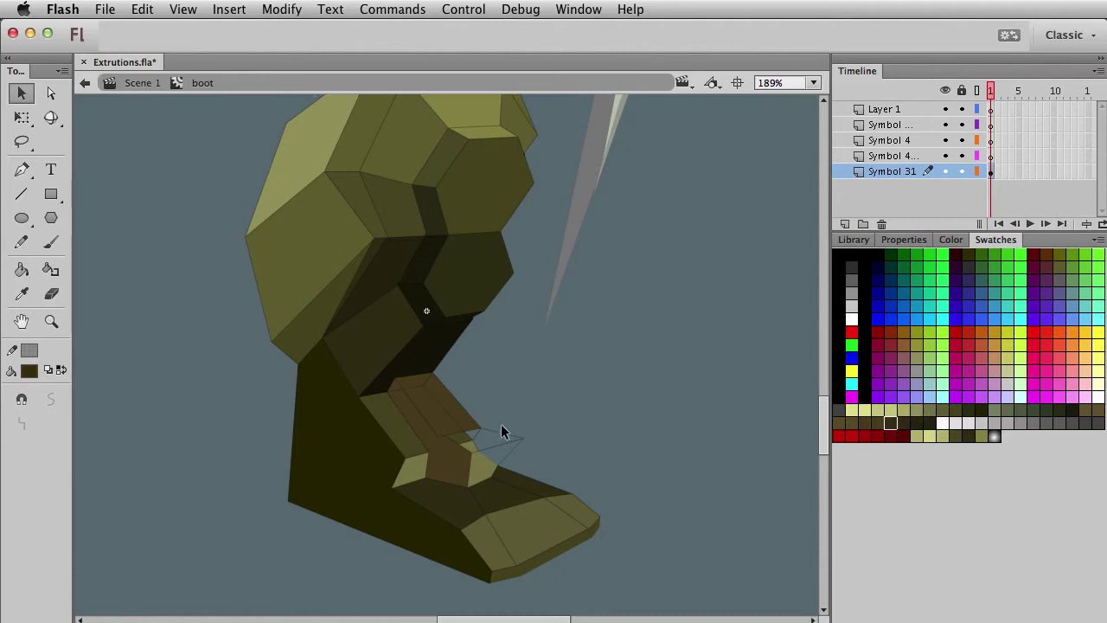
pyautogui.click(22, 269)
pyautogui.click(421, 395)
pyautogui.click(428, 385)
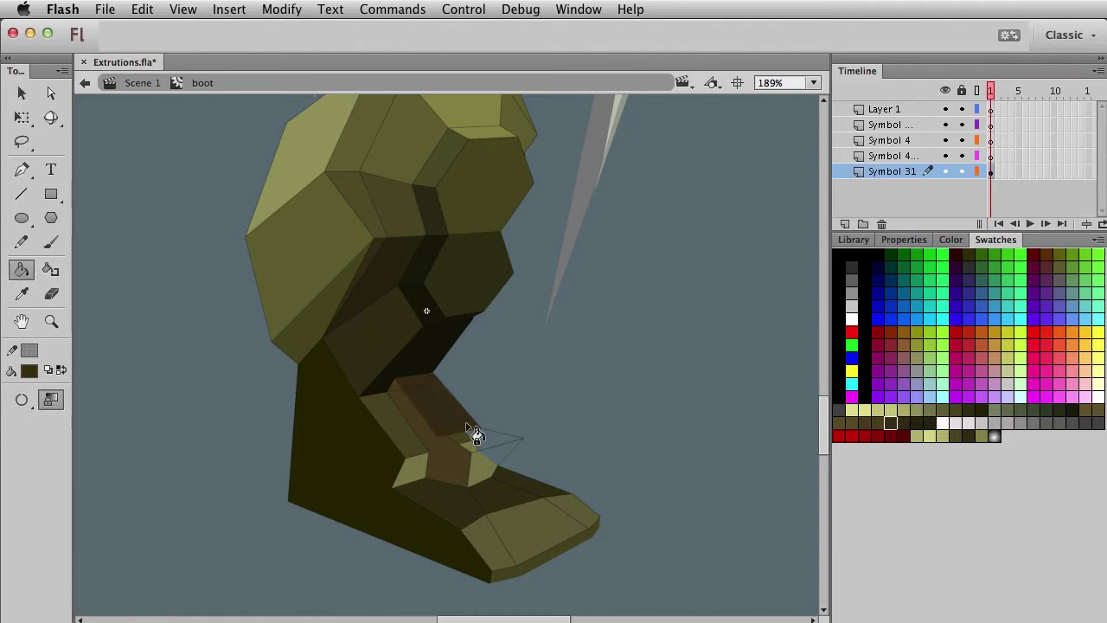
# Step: Fill the pointed projection of the ankle block and the small facets joining it with the next darker brown swatch
pyautogui.click(903, 422)
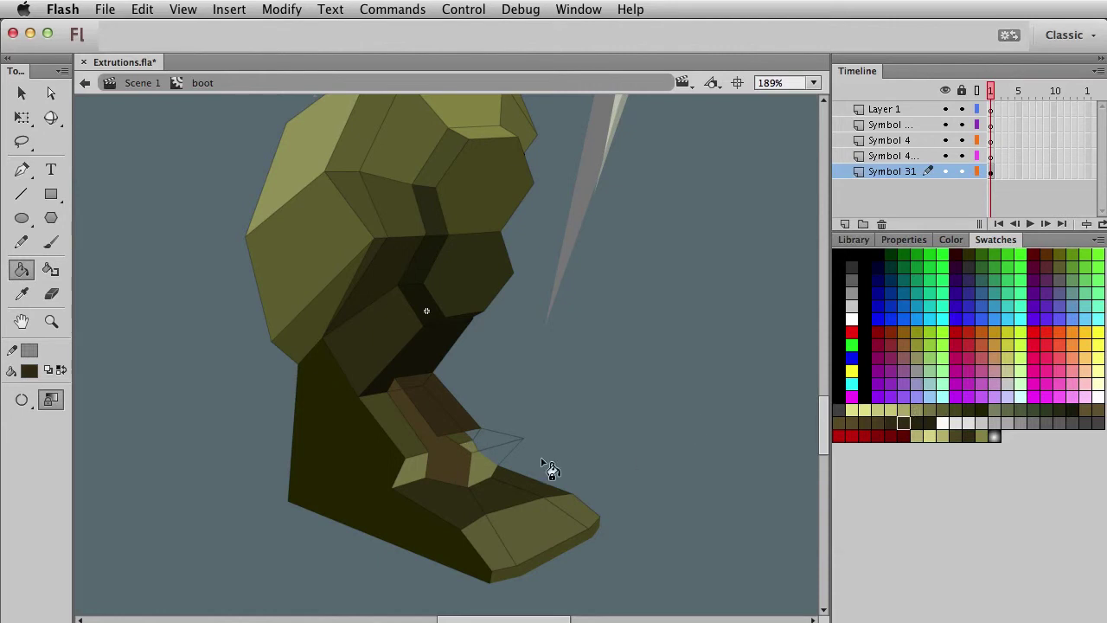
pyautogui.click(500, 445)
pyautogui.click(462, 441)
pyautogui.click(472, 435)
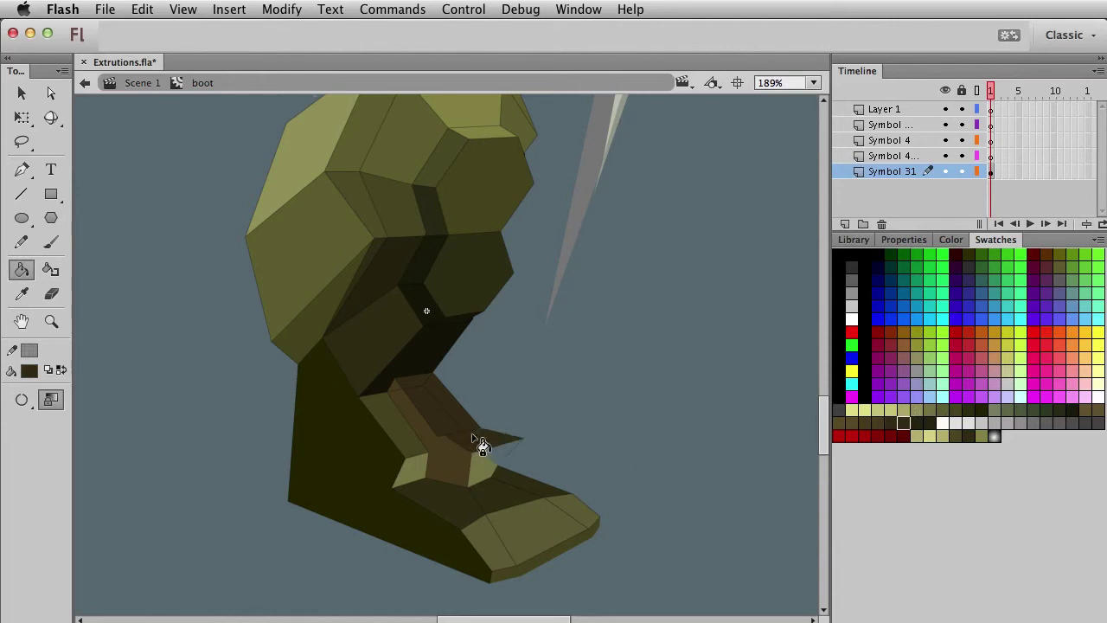
# Step: Fill the shadowed side facets under the ankle block's pointed projection with the next, very dark swatch
pyautogui.click(917, 422)
pyautogui.click(484, 487)
pyautogui.click(504, 464)
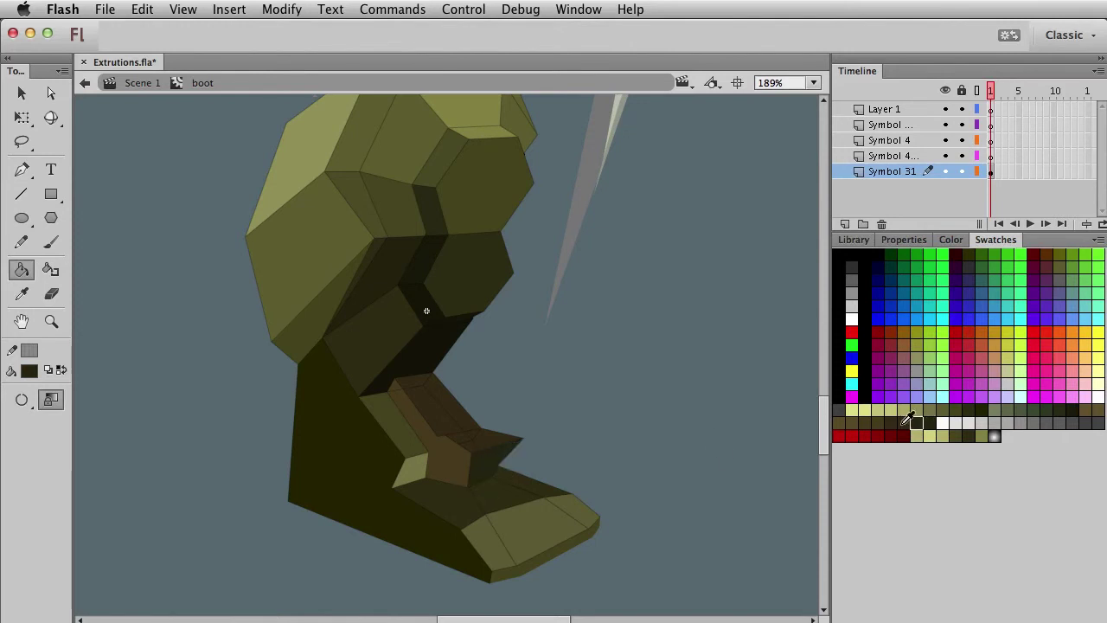
# Step: Recolour the ankle block's broad upper facet with a mid brown swatch and its narrow front facets with a lighter brown one
pyautogui.click(878, 422)
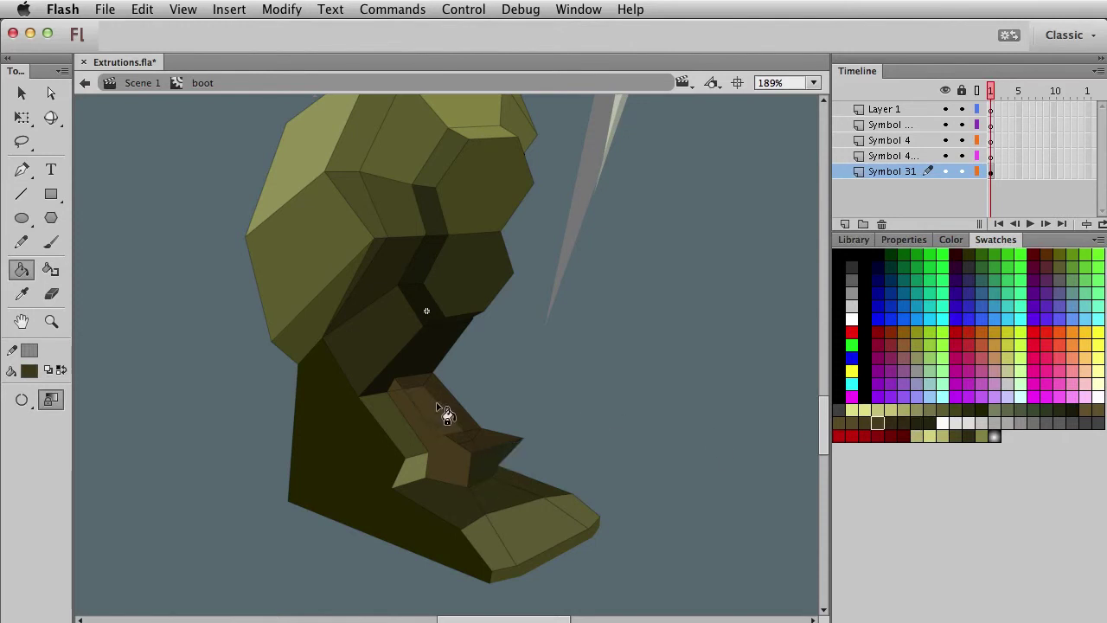
pyautogui.click(449, 412)
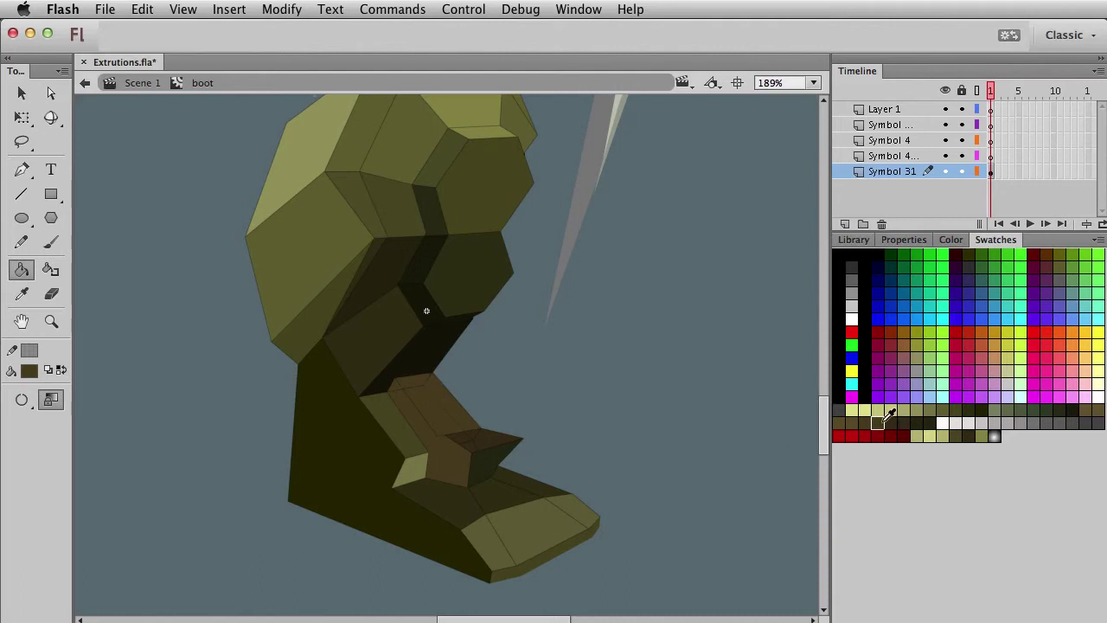
pyautogui.click(856, 420)
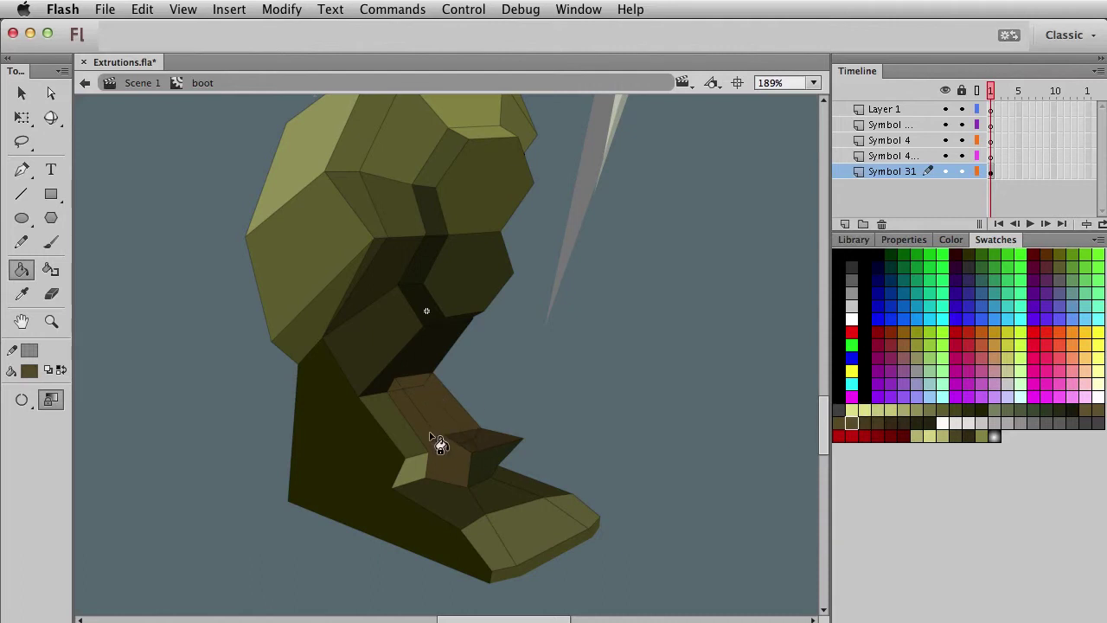
pyautogui.click(437, 444)
# Step: Delete the leftover edge lines across the ankle block's broad upper facet and its pointed projection
pyautogui.press('v')
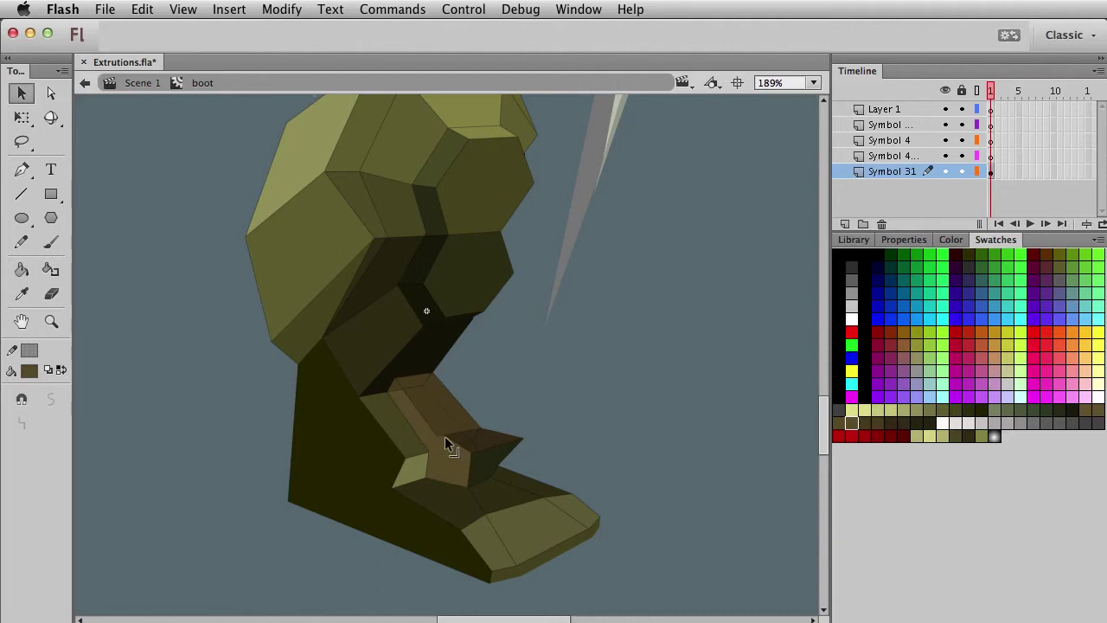
pyautogui.click(418, 383)
pyautogui.click(21, 269)
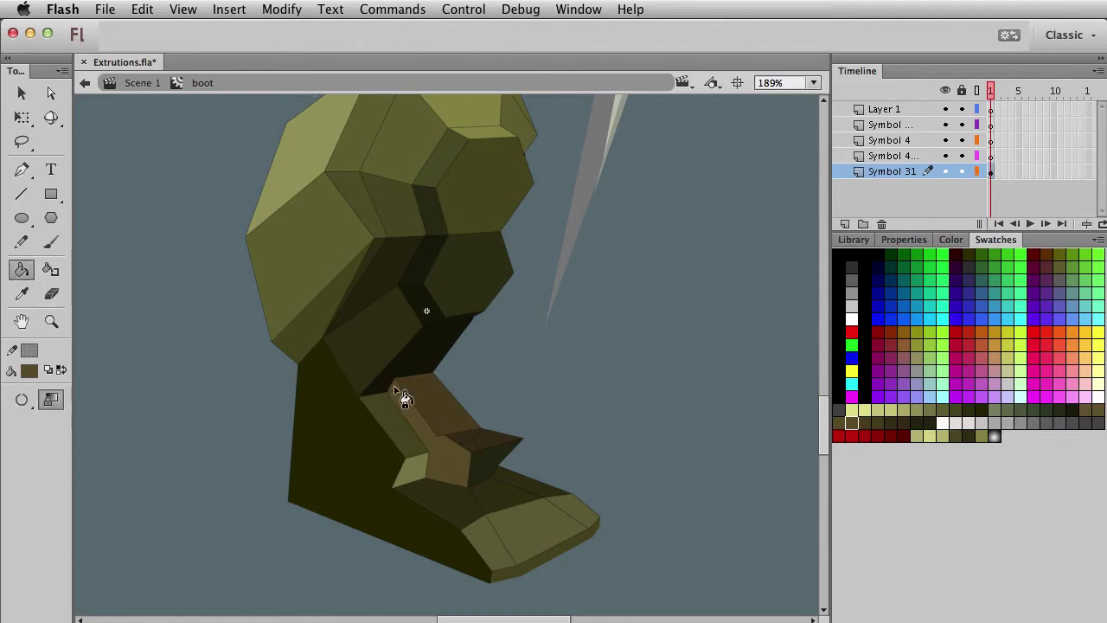
pyautogui.press('v')
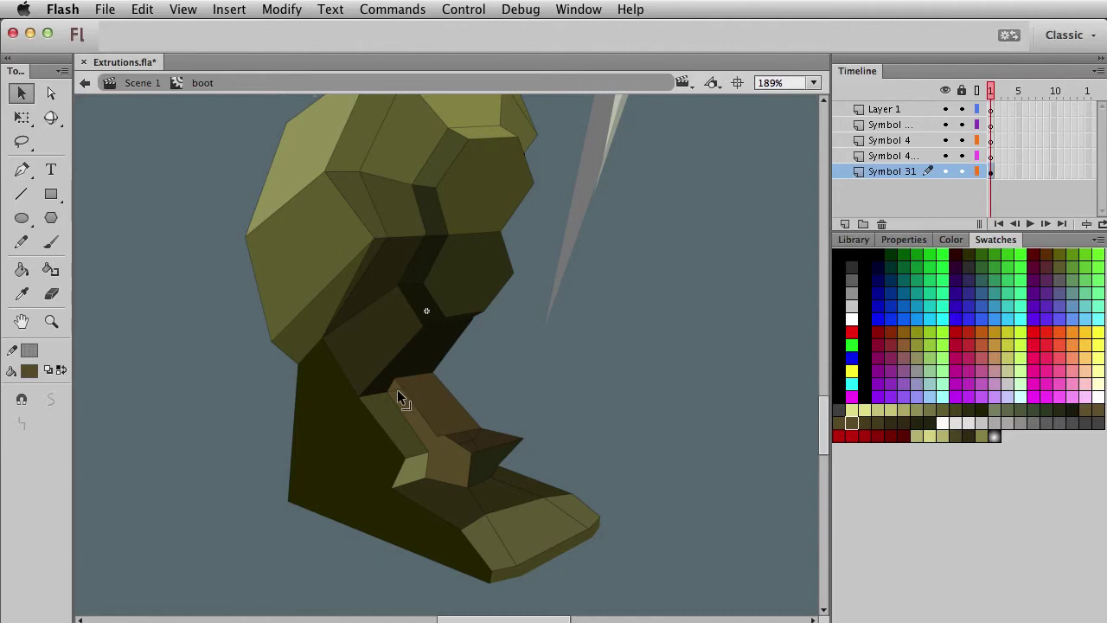
pyautogui.click(439, 395)
pyautogui.click(465, 441)
pyautogui.click(472, 439)
pyautogui.press('Delete')
pyautogui.click(473, 441)
pyautogui.press('Delete')
pyautogui.click(509, 468)
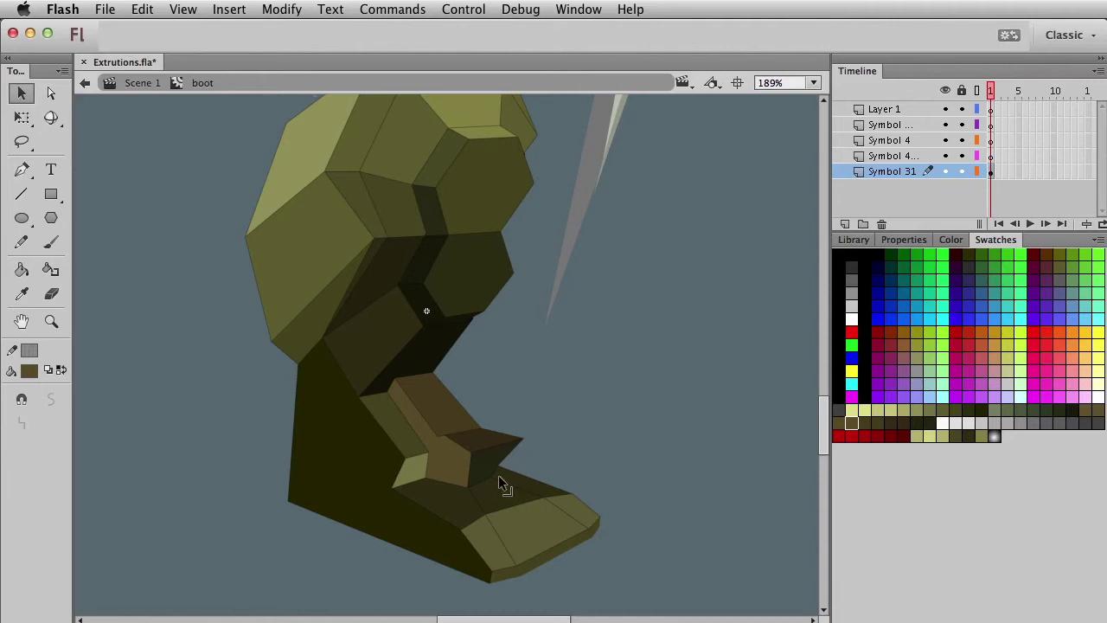
# Step: Fill the toe's top facets with a darker olive swatch
pyautogui.click(489, 539)
pyautogui.keyDown('shift'); pyautogui.click(536, 527); pyautogui.keyUp('shift')
pyautogui.click(30, 372)
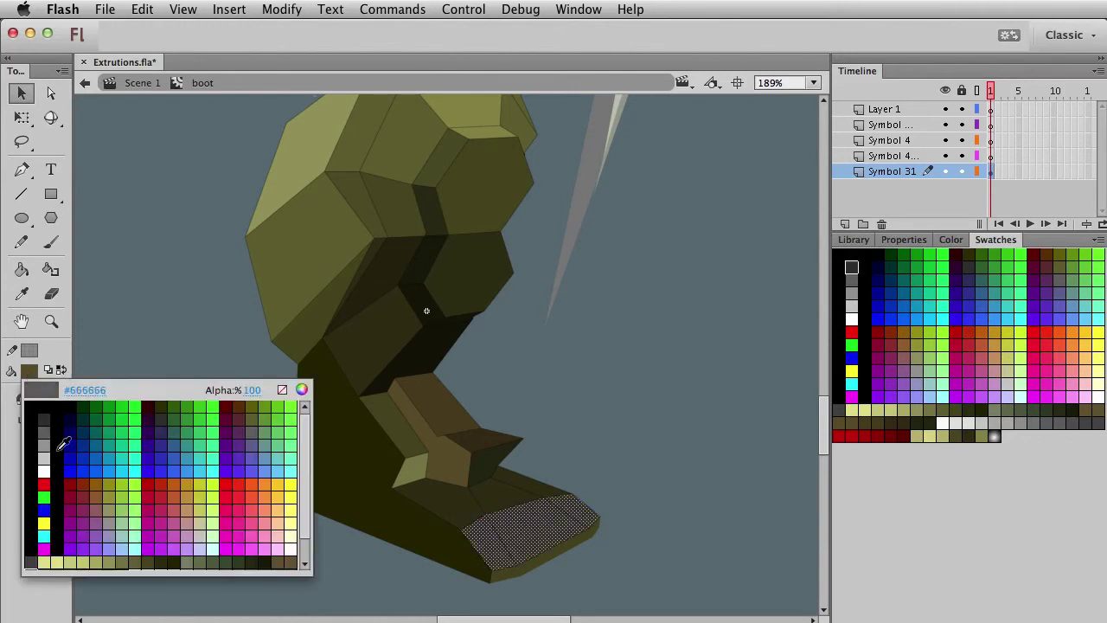
pyautogui.click(143, 559)
pyautogui.click(282, 530)
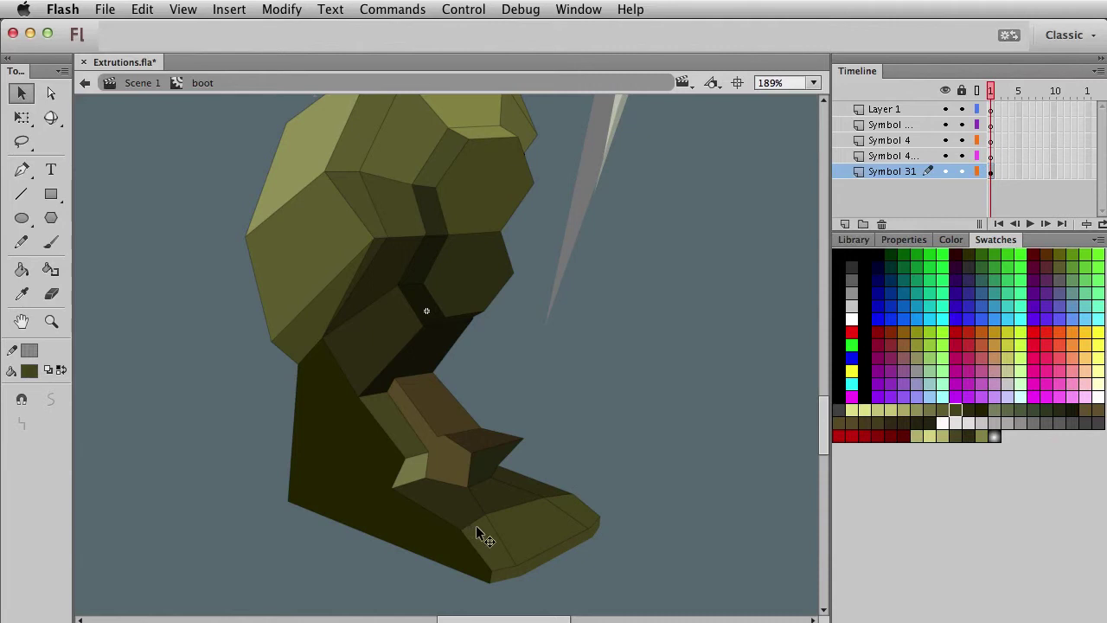
# Step: Fill the instep facets below the ankle block with olive #666633
pyautogui.click(439, 493)
pyautogui.click(31, 372)
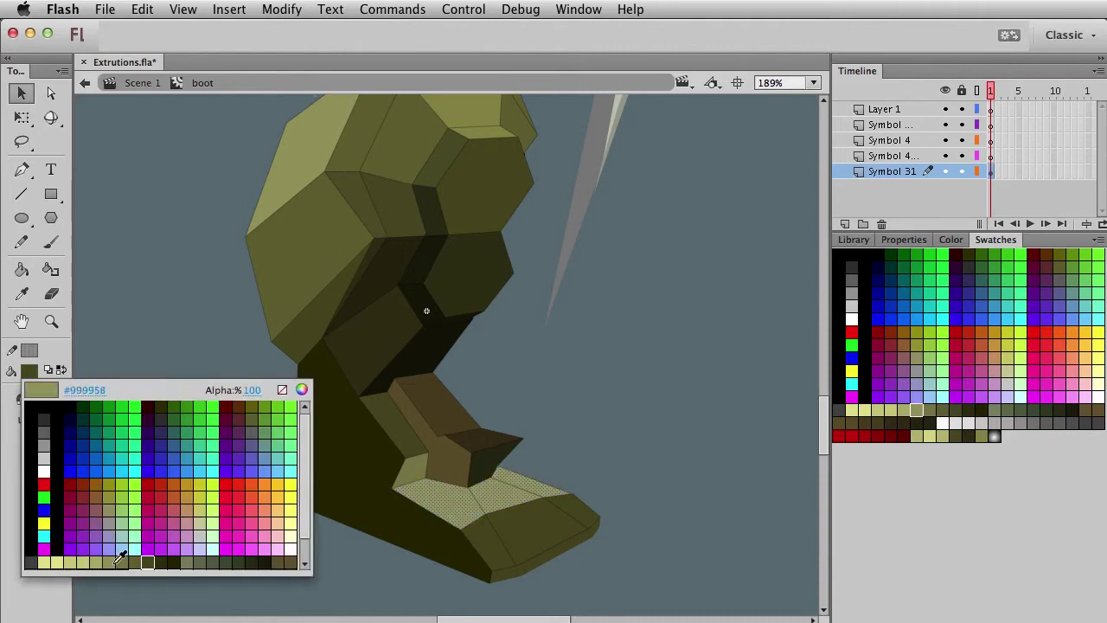
pyautogui.click(137, 558)
pyautogui.click(283, 528)
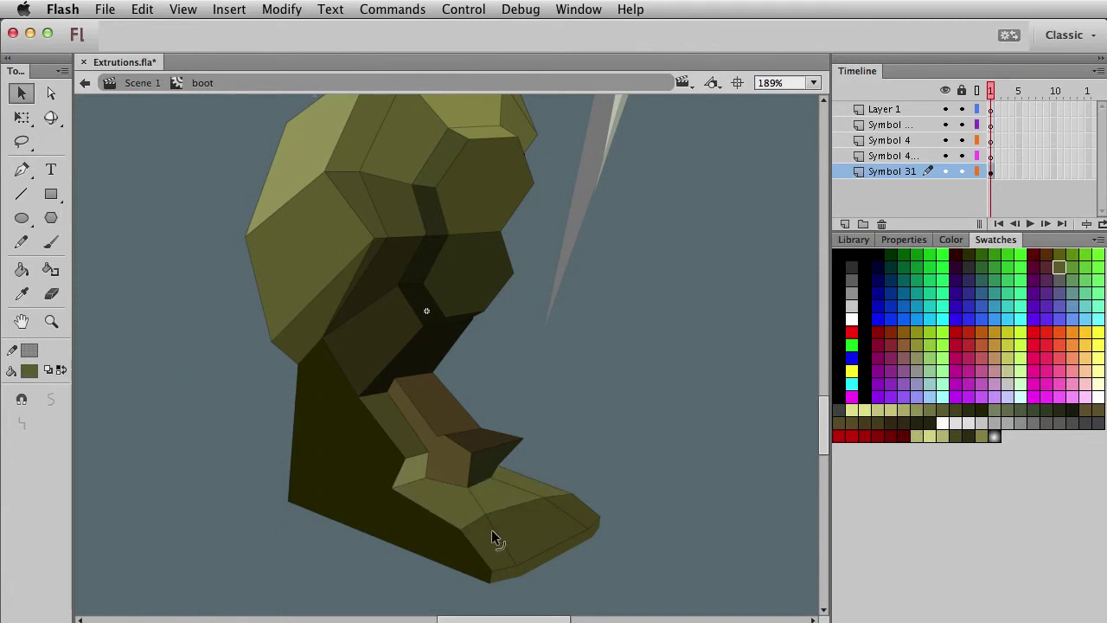
# Step: Darken the instep's narrow far-side facet by lowering the brightness of its fill colour
pyautogui.press('super+1')
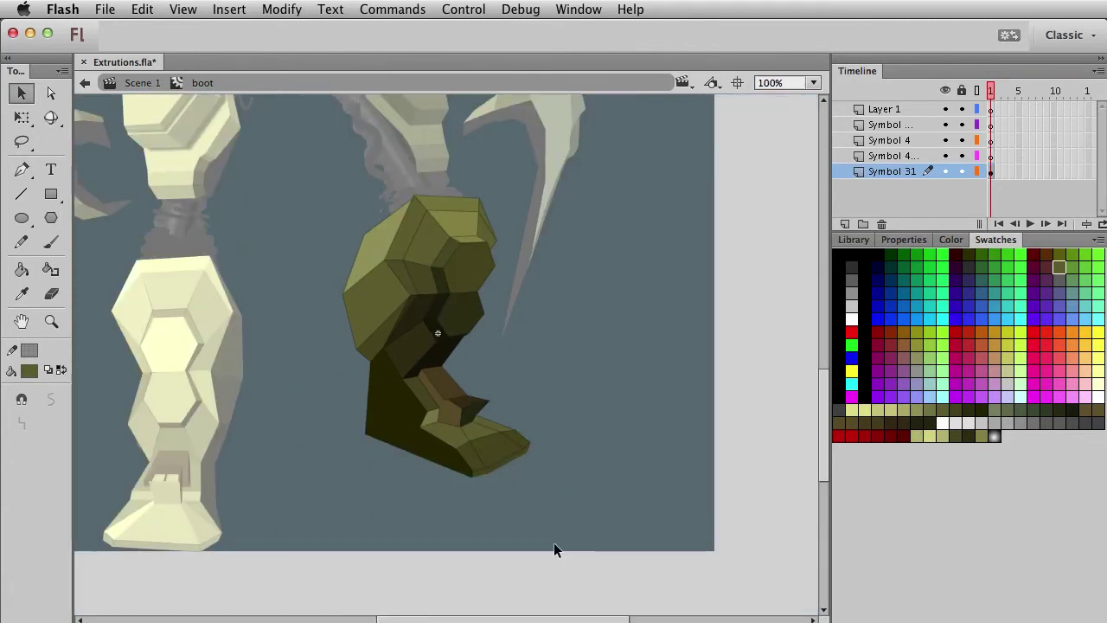
pyautogui.press('z')
pyautogui.moveTo(346, 367); pyautogui.dragTo(562, 502)
pyautogui.press('space')
pyautogui.moveTo(628, 320); pyautogui.dragTo(606, 343)
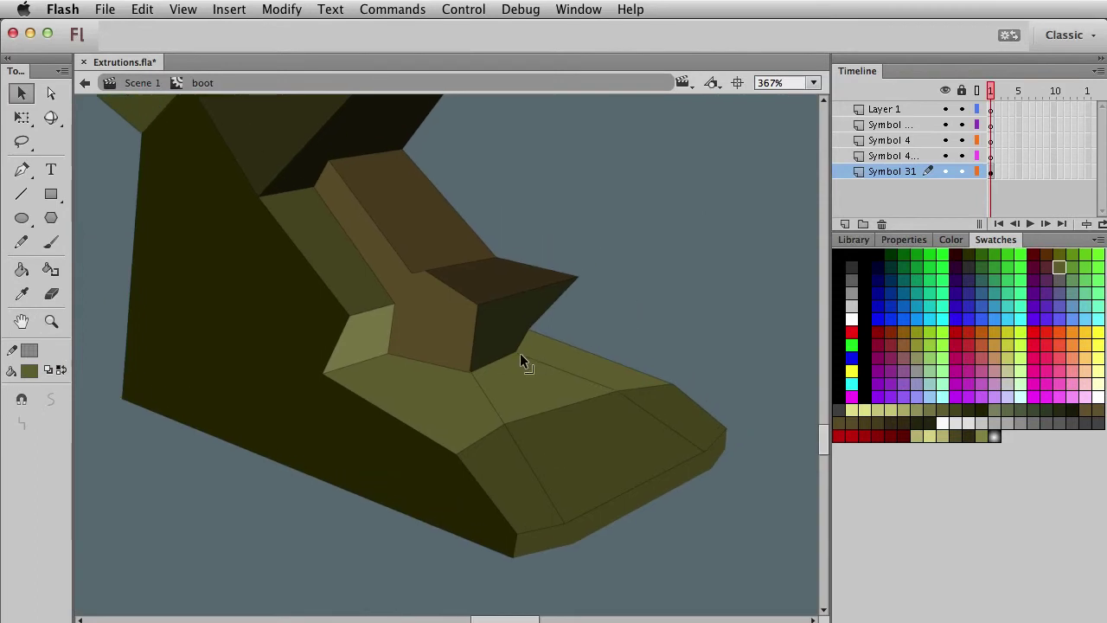
pyautogui.click(532, 347)
pyautogui.click(653, 327)
pyautogui.click(950, 243)
pyautogui.click(611, 375)
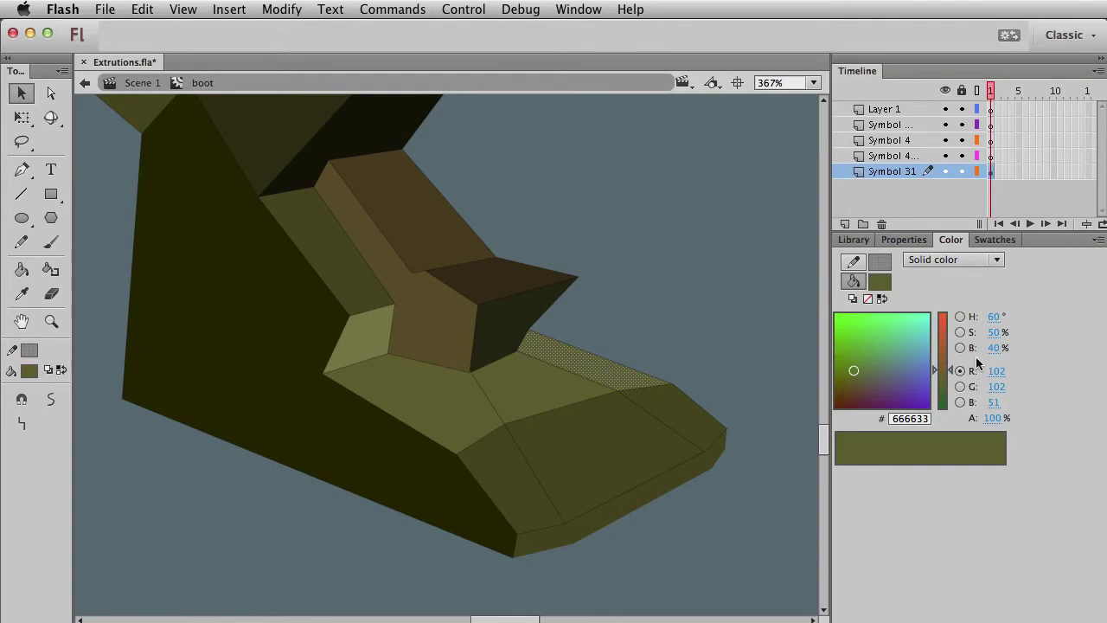
pyautogui.moveTo(1011, 344); pyautogui.dragTo(982, 347)
pyautogui.click(674, 330)
# Step: Set the toe's far-side facet to 16% brightness and darken the middle instep facet by lowering its brightness
pyautogui.click(667, 407)
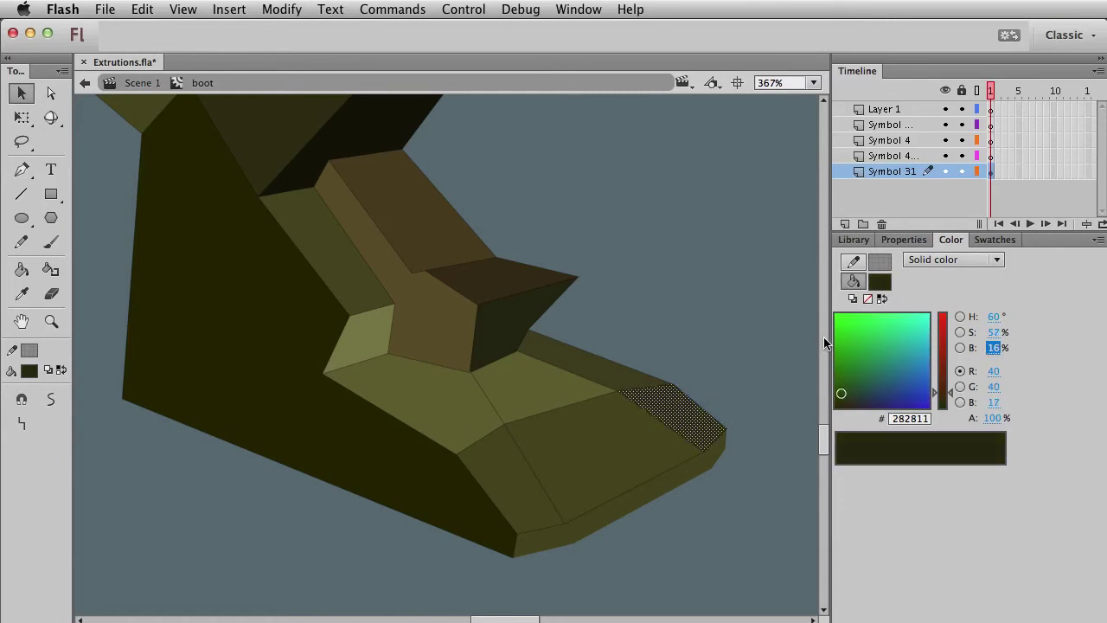
pyautogui.click(534, 401)
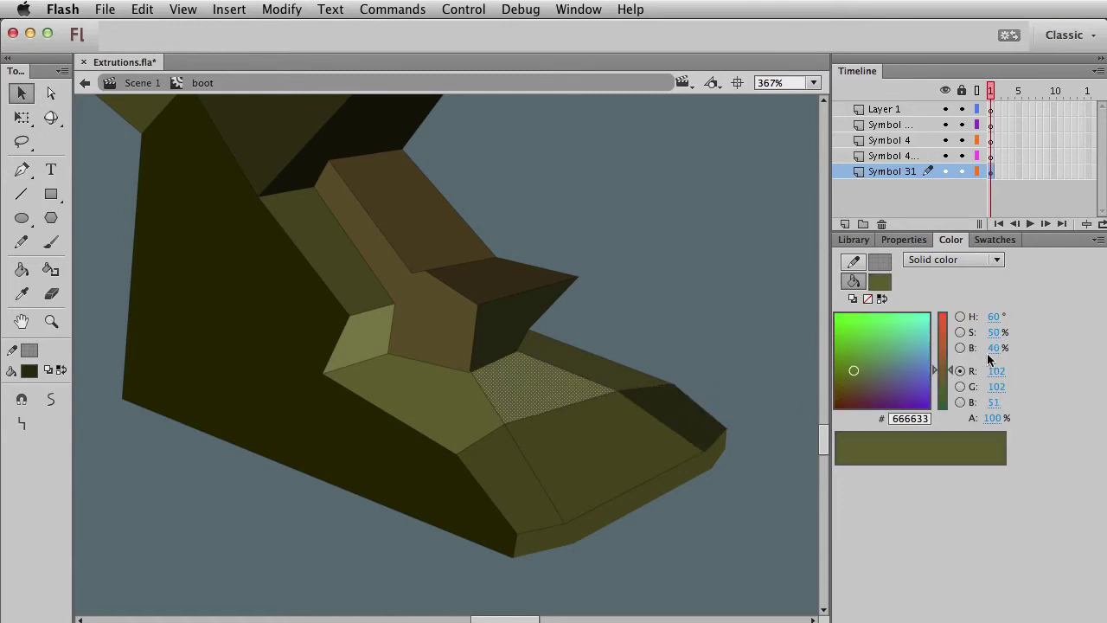
pyautogui.moveTo(992, 348); pyautogui.dragTo(981, 351)
# Step: Darken the toe's broad top facet to 18% brightness and the thin rim around the toe to 15%
pyautogui.click(600, 485)
pyautogui.click(747, 309)
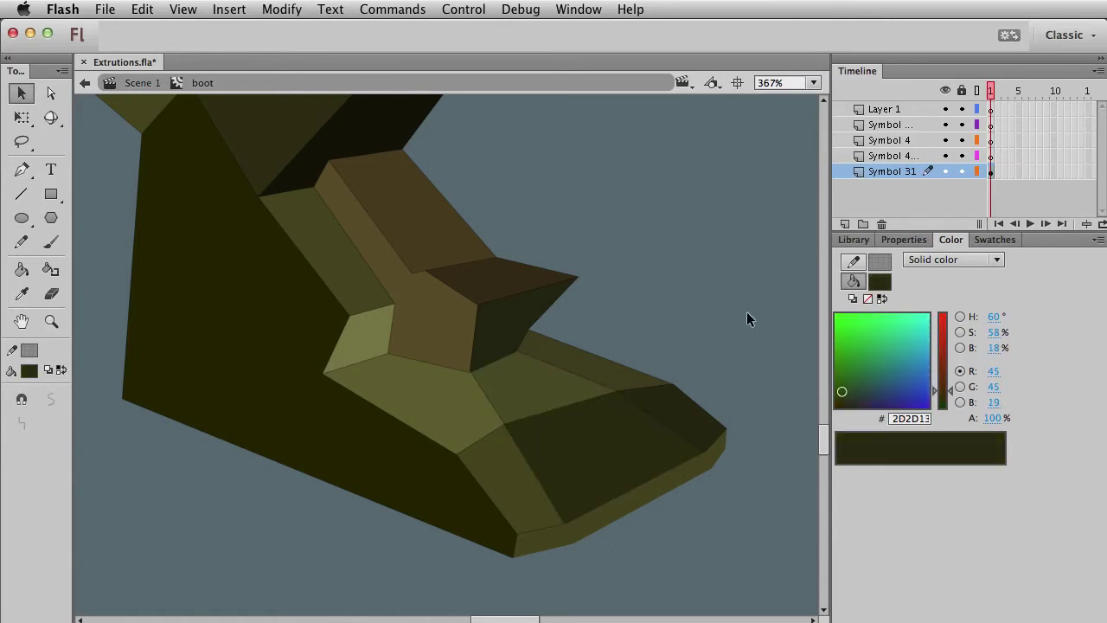
pyautogui.click(649, 491)
pyautogui.moveTo(994, 352); pyautogui.dragTo(988, 356)
pyautogui.click(667, 312)
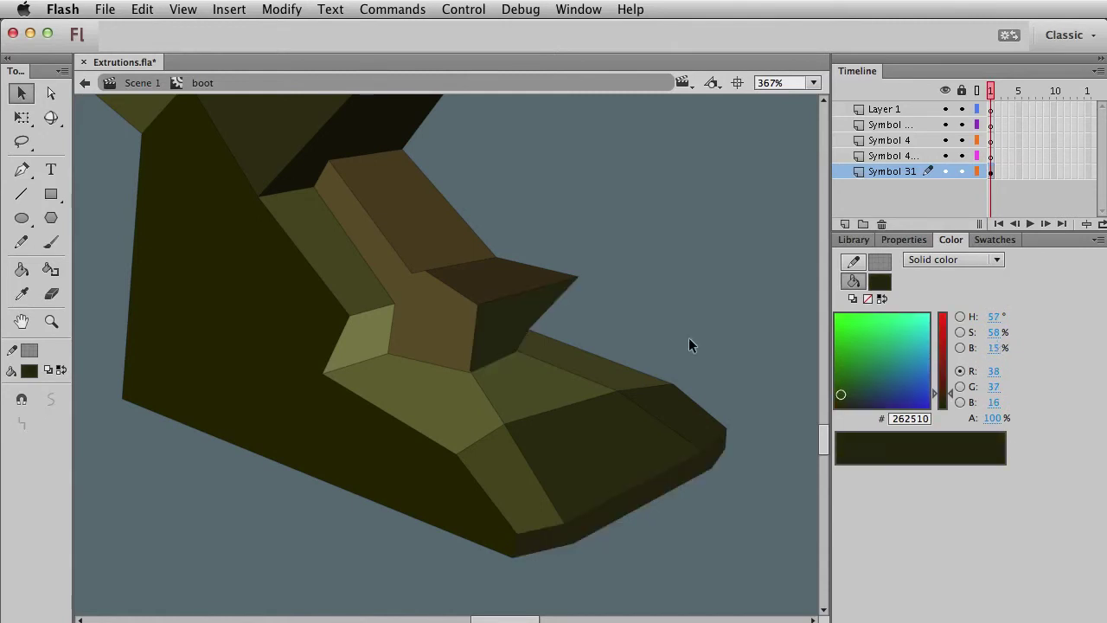
# Step: Return to the main scene at 100% zoom and compare the shaded boot with the rest of the figure
pyautogui.press('super+1')
pyautogui.doubleClick(595, 531)
pyautogui.moveTo(680, 492); pyautogui.dragTo(709, 447)
pyautogui.click(709, 446)
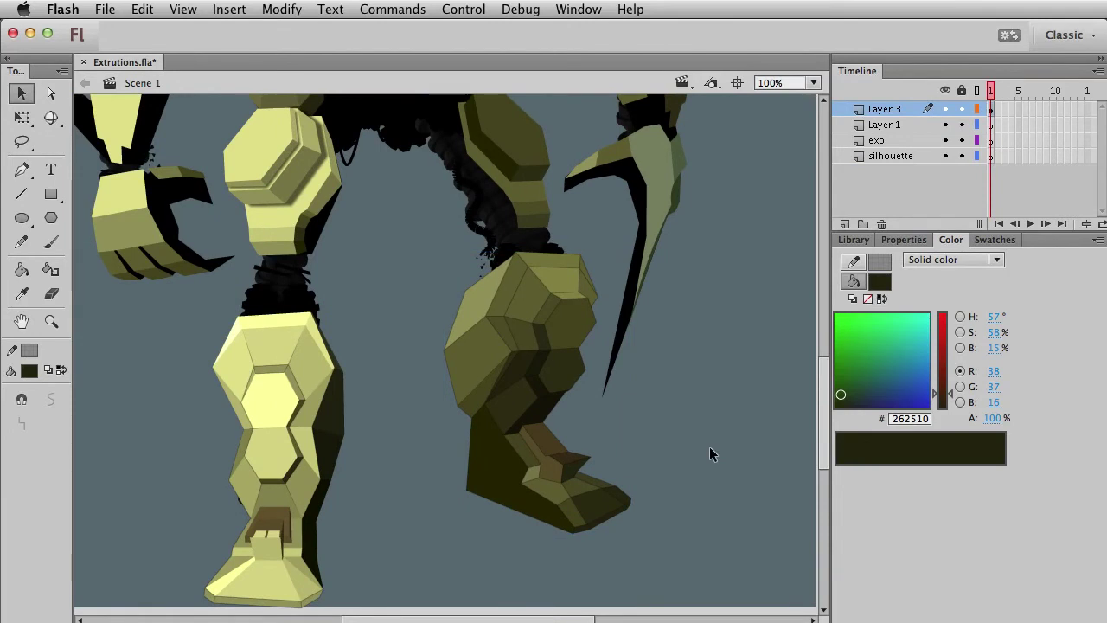
pyautogui.click(562, 523)
pyautogui.click(433, 546)
pyautogui.moveTo(471, 527); pyautogui.dragTo(491, 466)
# Step: Try a black tint of 34% on the whole boot instance
pyautogui.click(602, 434)
pyautogui.moveTo(637, 417); pyautogui.dragTo(626, 439)
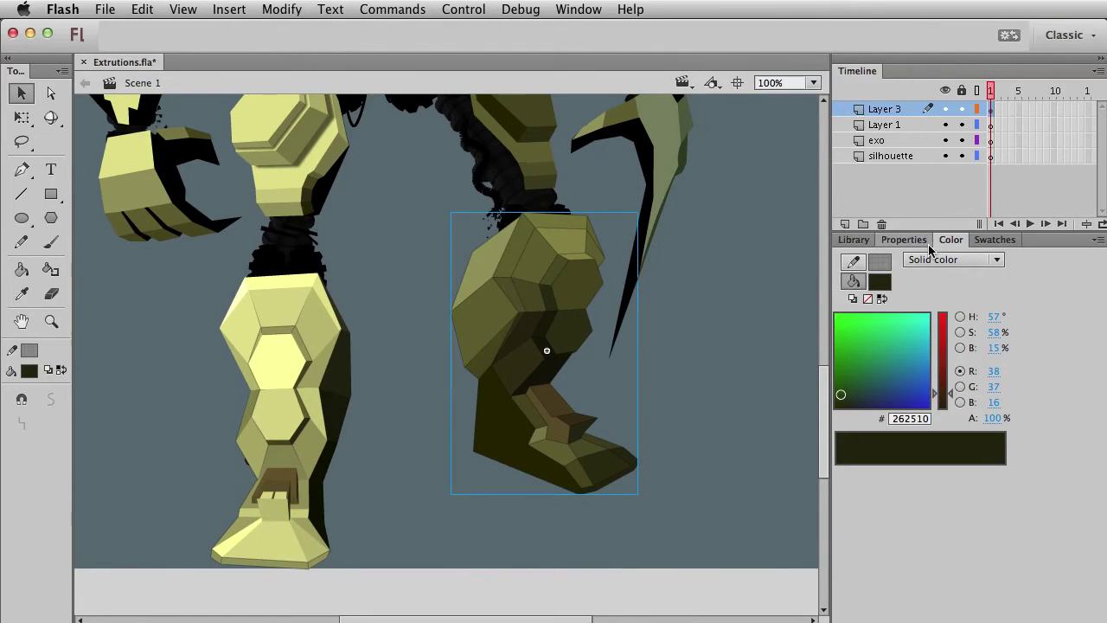
pyautogui.click(913, 241)
pyautogui.click(914, 458)
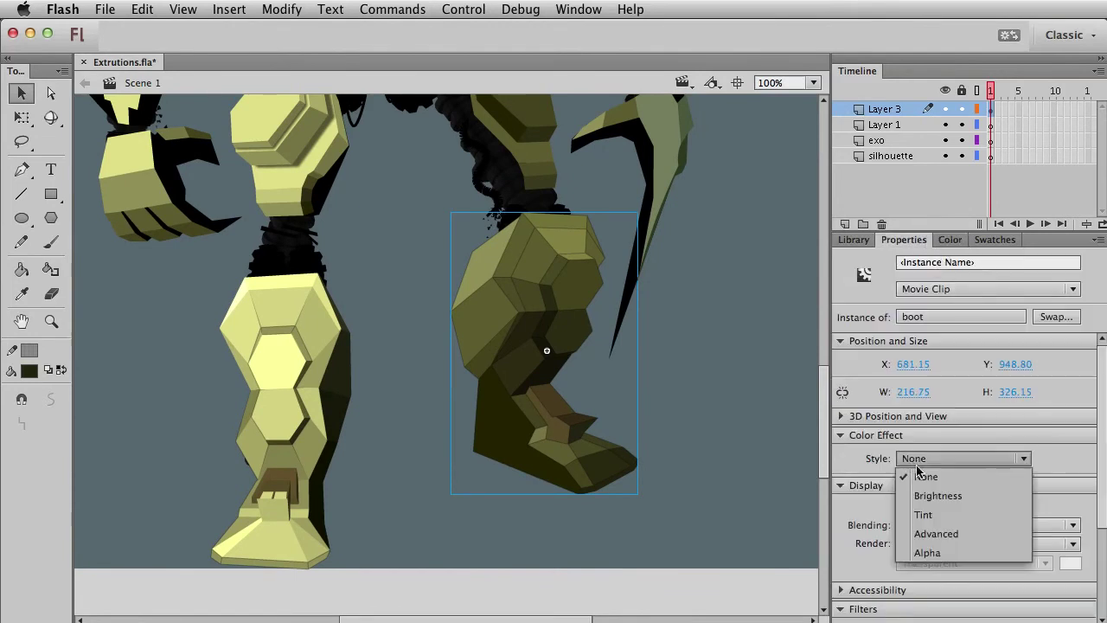
pyautogui.click(934, 511)
pyautogui.moveTo(934, 486)
pyautogui.mouseDown()
pyautogui.moveTo(956, 486)
pyautogui.moveTo(927, 489)
pyautogui.moveTo(944, 488)
pyautogui.mouseUp()
pyautogui.click(656, 438)
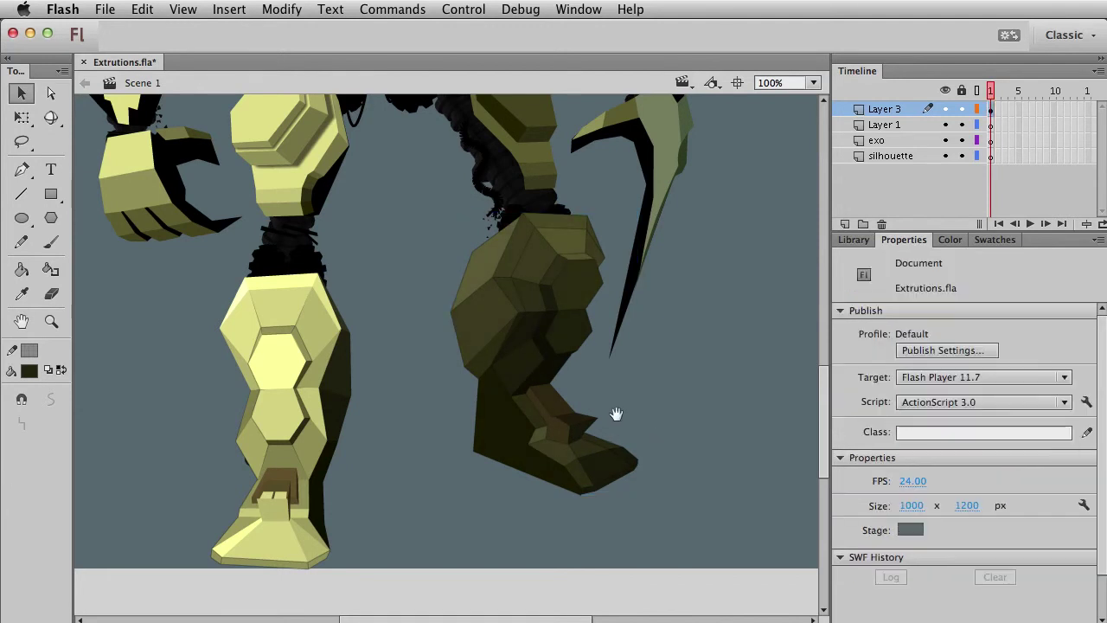
pyautogui.scroll(3, 558, 360)
pyautogui.click(559, 363)
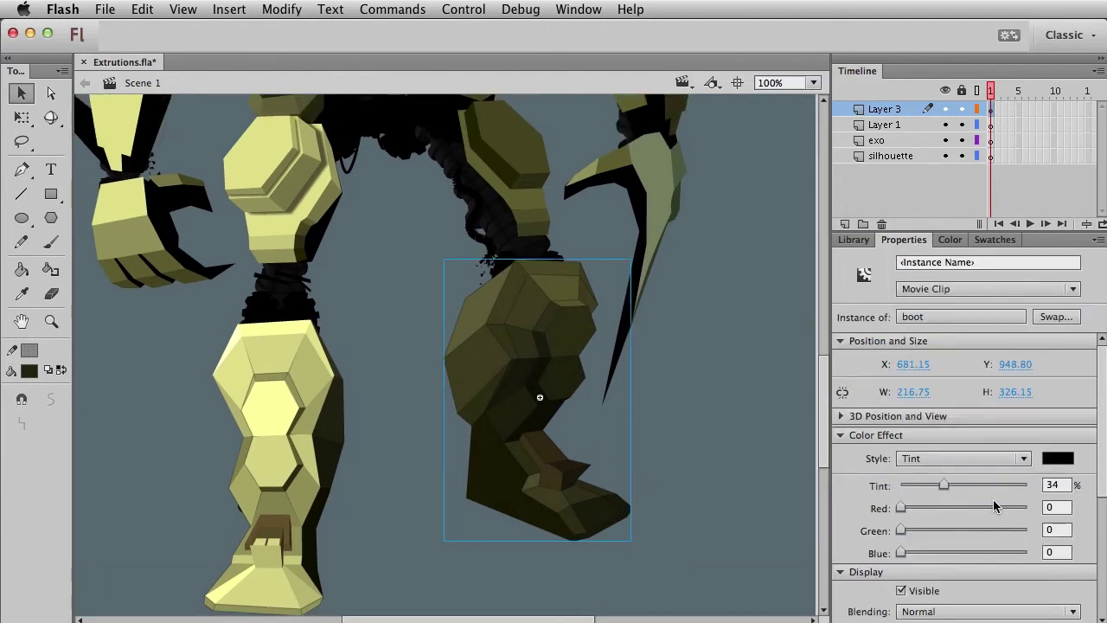
pyautogui.click(685, 476)
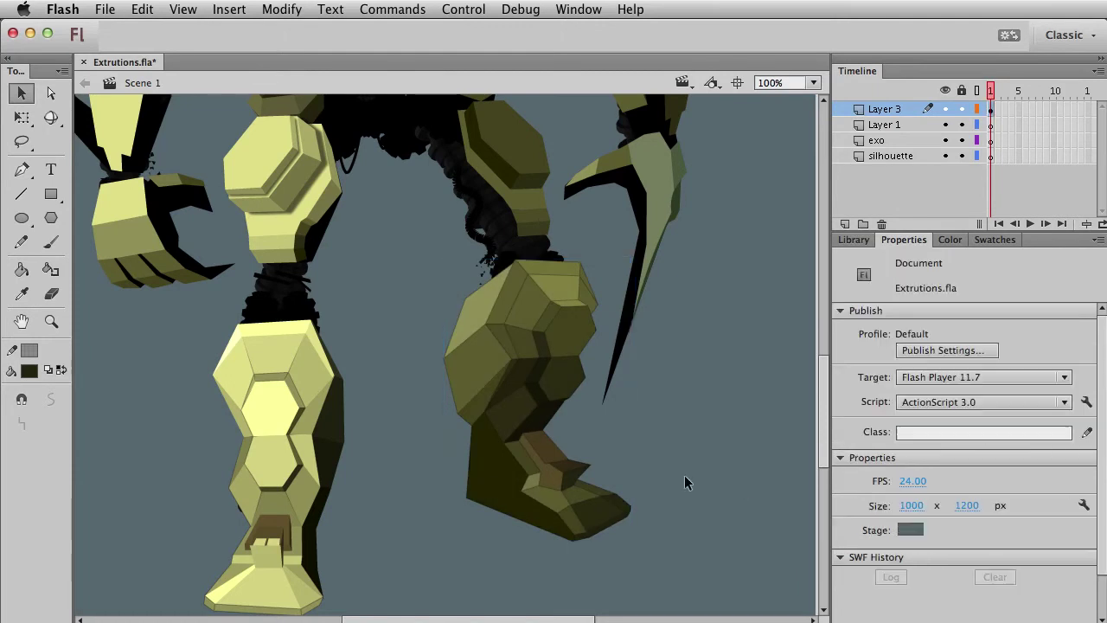
# Step: Open the boot symbol for editing and delete the leftover edge lines on its upper facets
pyautogui.doubleClick(536, 349)
pyautogui.click(522, 292)
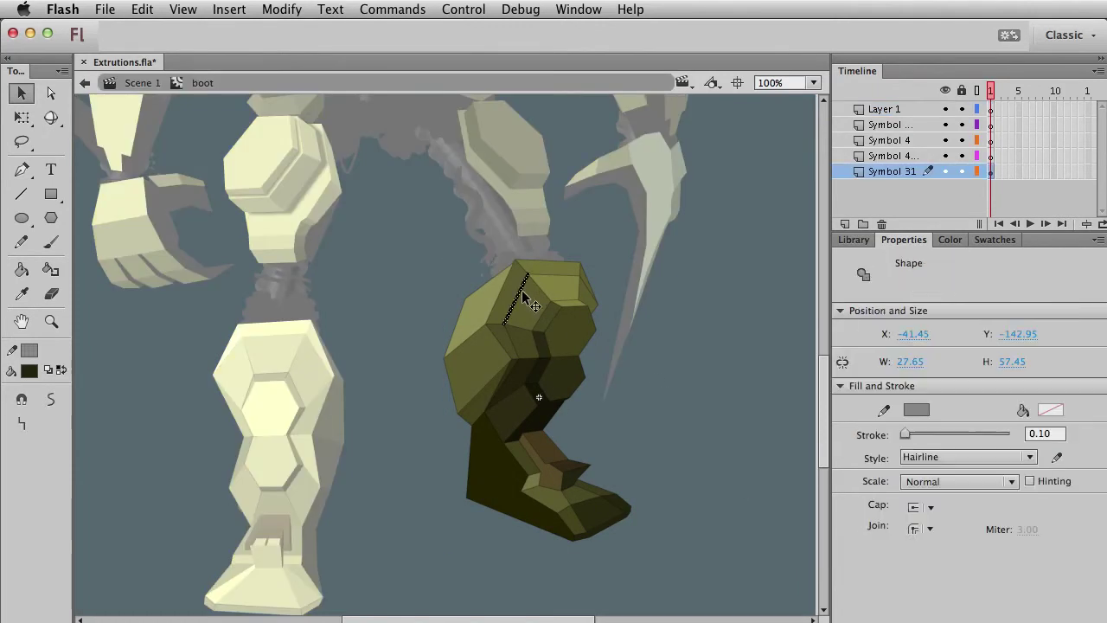
pyautogui.click(540, 343)
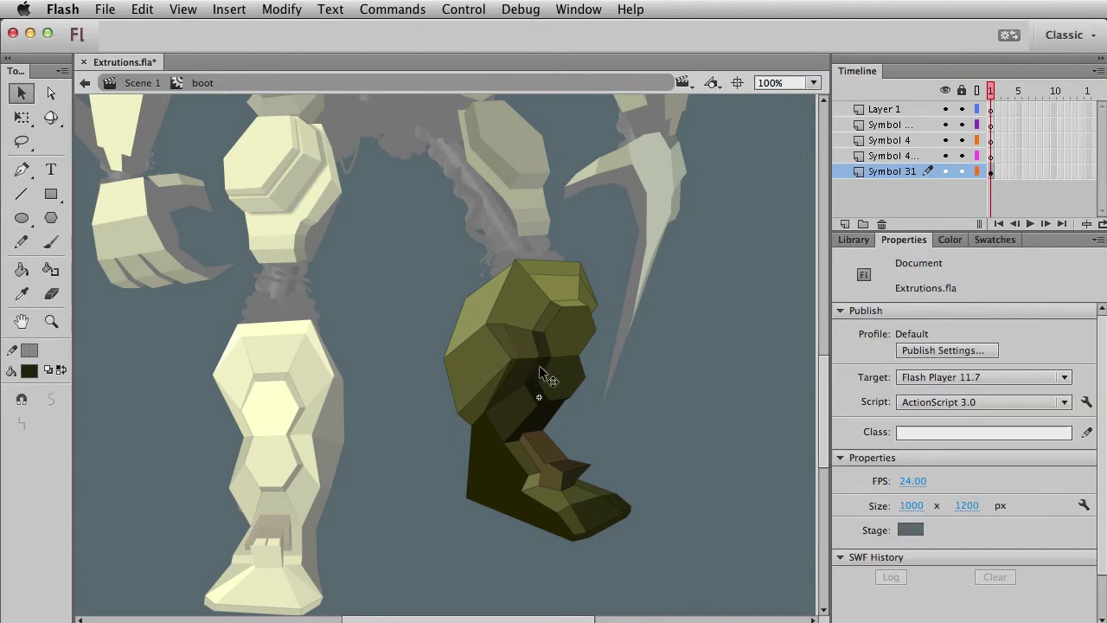
pyautogui.click(556, 274)
pyautogui.press('Delete')
# Step: Examine the facets along the boot's upper front edge, selecting them one at a time
pyautogui.click(588, 286)
pyautogui.click(617, 321)
pyautogui.click(590, 289)
pyautogui.click(604, 333)
pyautogui.click(566, 302)
pyautogui.click(613, 335)
pyautogui.click(561, 292)
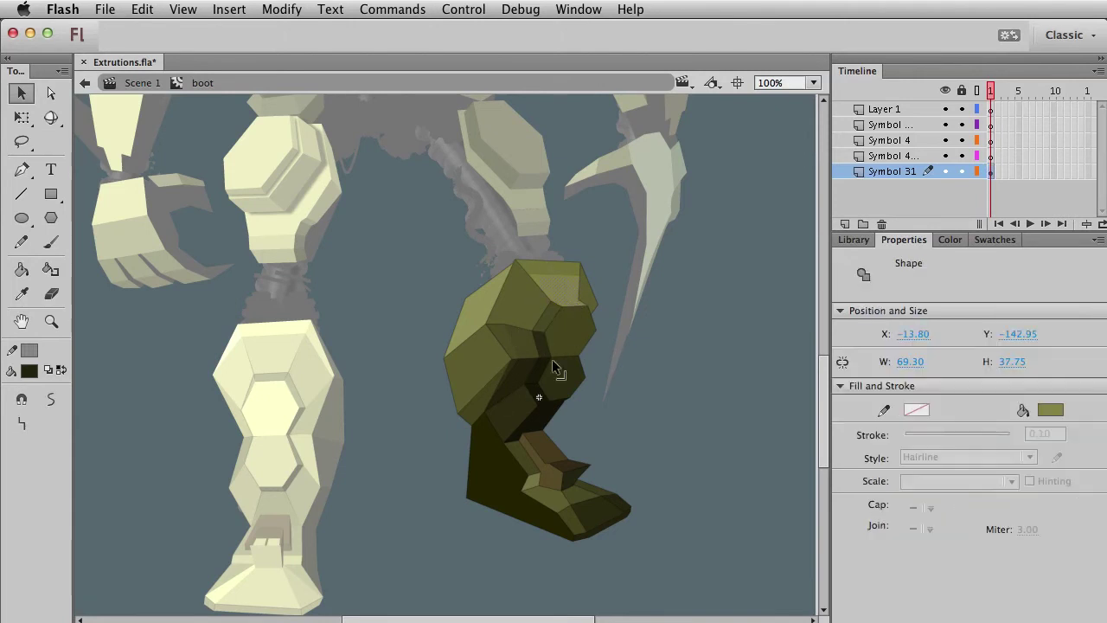
pyautogui.click(472, 424)
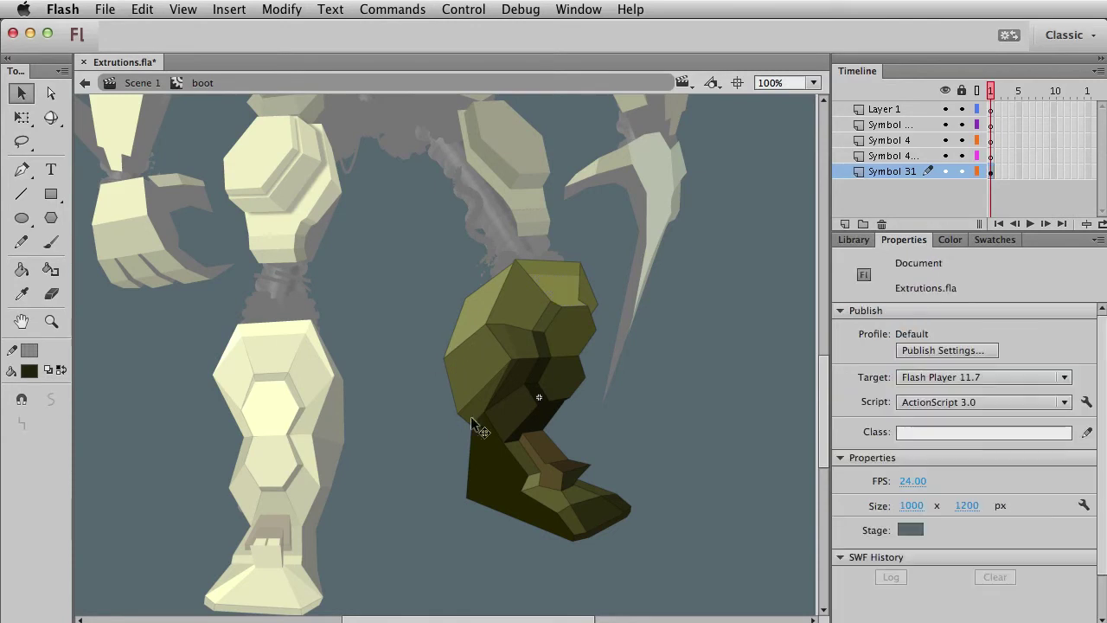
# Step: Delete the leftover edge lines across the boot's calf facets and beside the ankle block
pyautogui.click(511, 371)
pyautogui.press('Delete')
pyautogui.click(501, 344)
pyautogui.press('Delete')
pyautogui.click(493, 327)
pyautogui.press('Delete')
pyautogui.doubleClick(524, 446)
pyautogui.press('Delete')
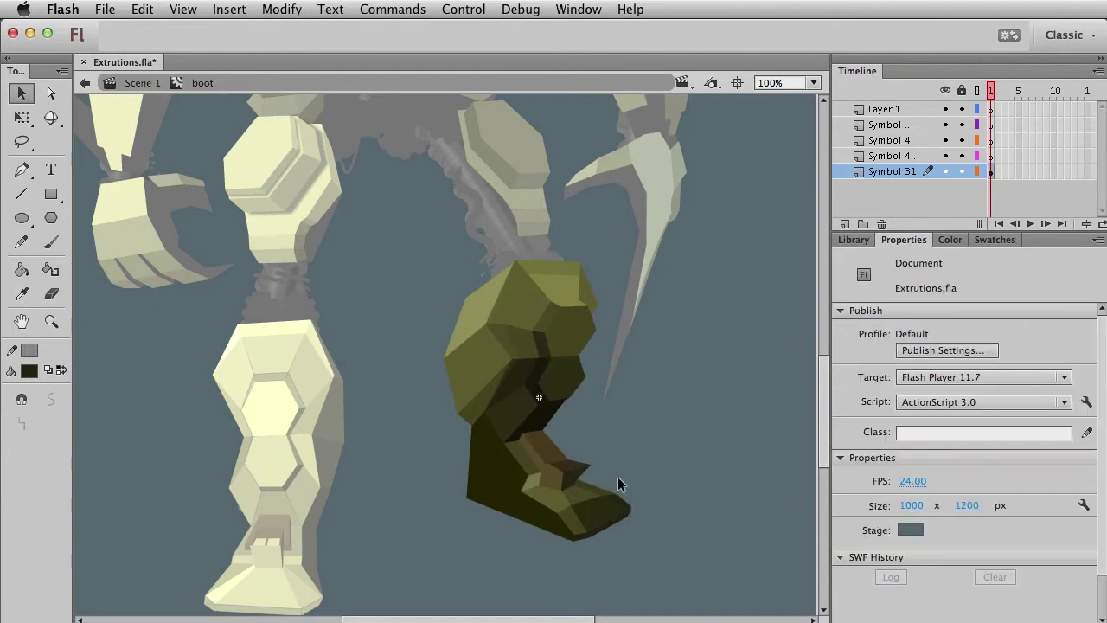
# Step: Examine the instep and toe facets of the foot for remaining edge lines
pyautogui.click(617, 477)
pyautogui.click(650, 502)
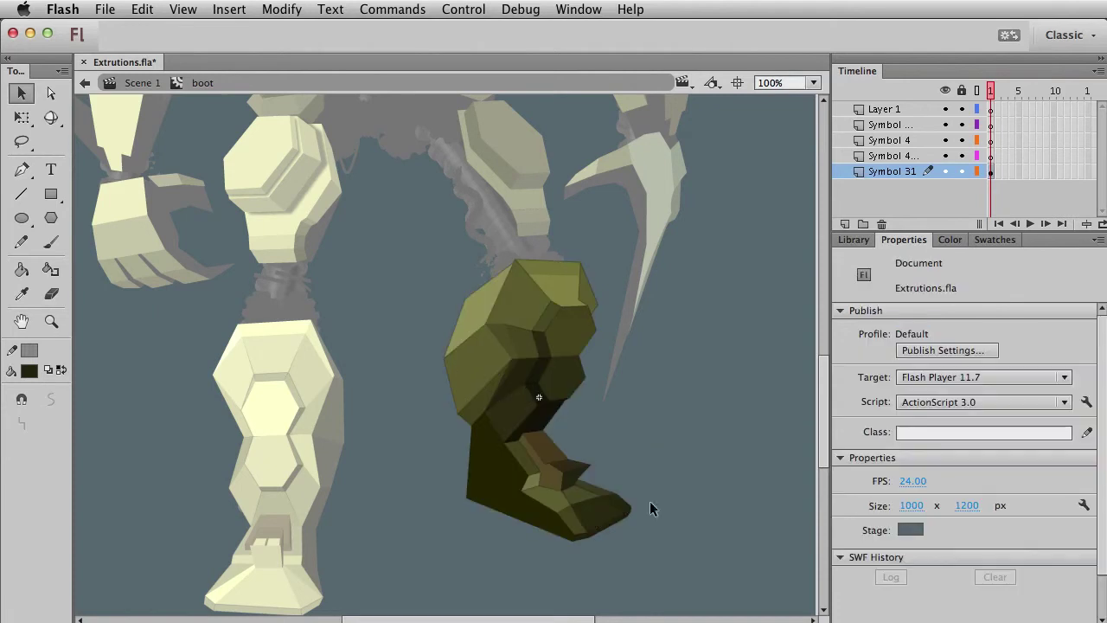
pyautogui.click(595, 493)
pyautogui.click(604, 491)
pyautogui.click(607, 494)
pyautogui.click(603, 494)
pyautogui.click(566, 505)
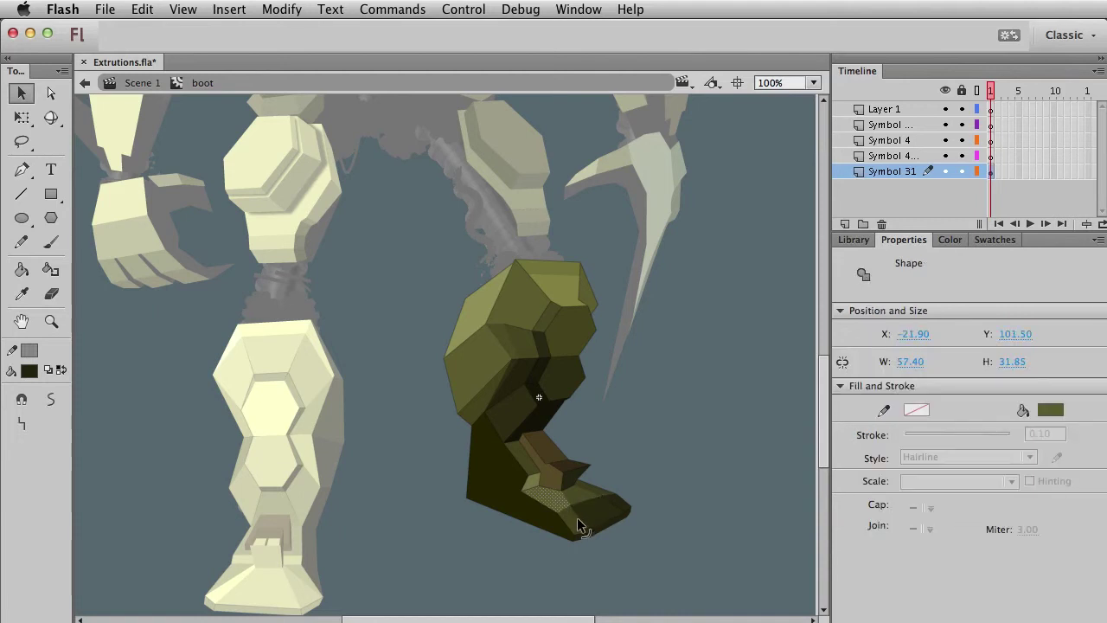
pyautogui.click(629, 520)
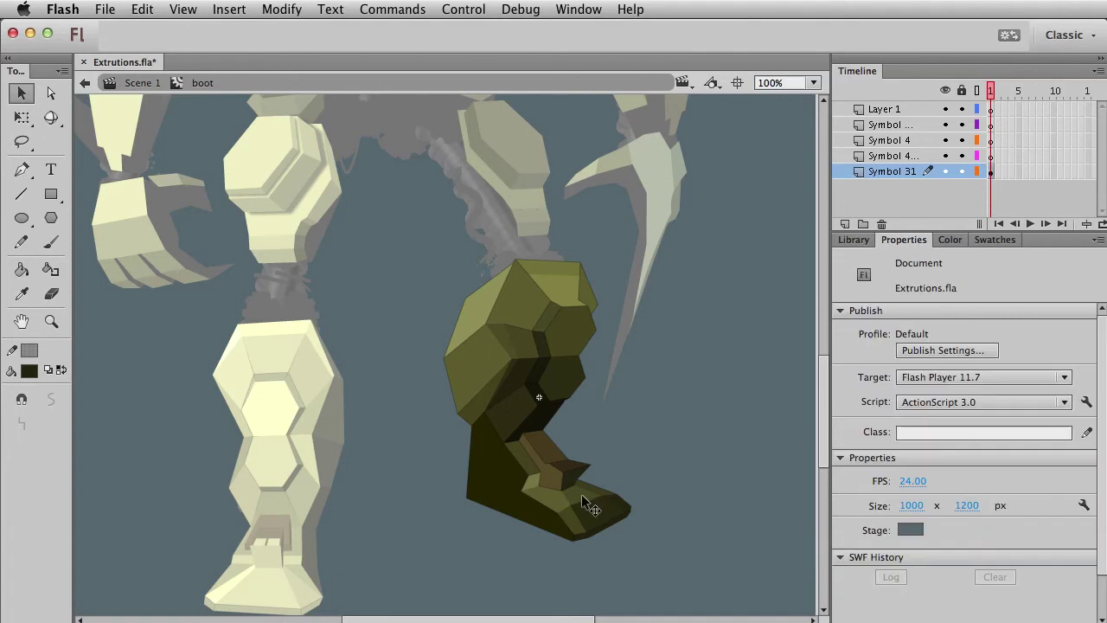
# Step: Refill the shadowed side facet under the ankle block's pointed projection with a lighter dark olive swatch
pyautogui.click(535, 474)
pyautogui.click(623, 456)
pyautogui.click(573, 477)
pyautogui.click(652, 457)
pyautogui.click(570, 485)
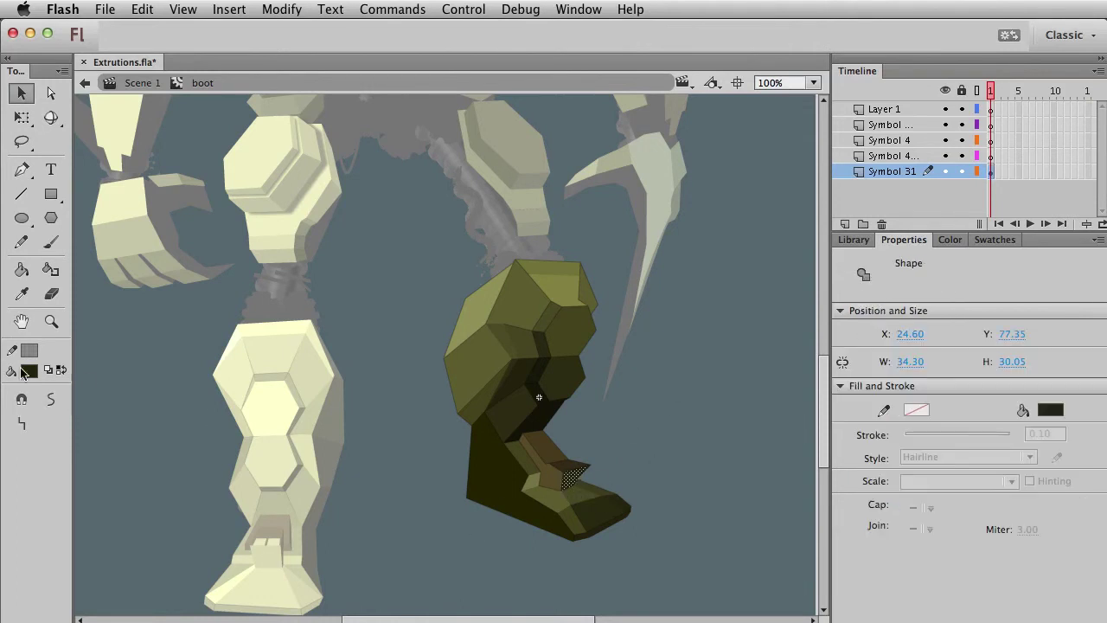
pyautogui.click(29, 371)
pyautogui.click(580, 492)
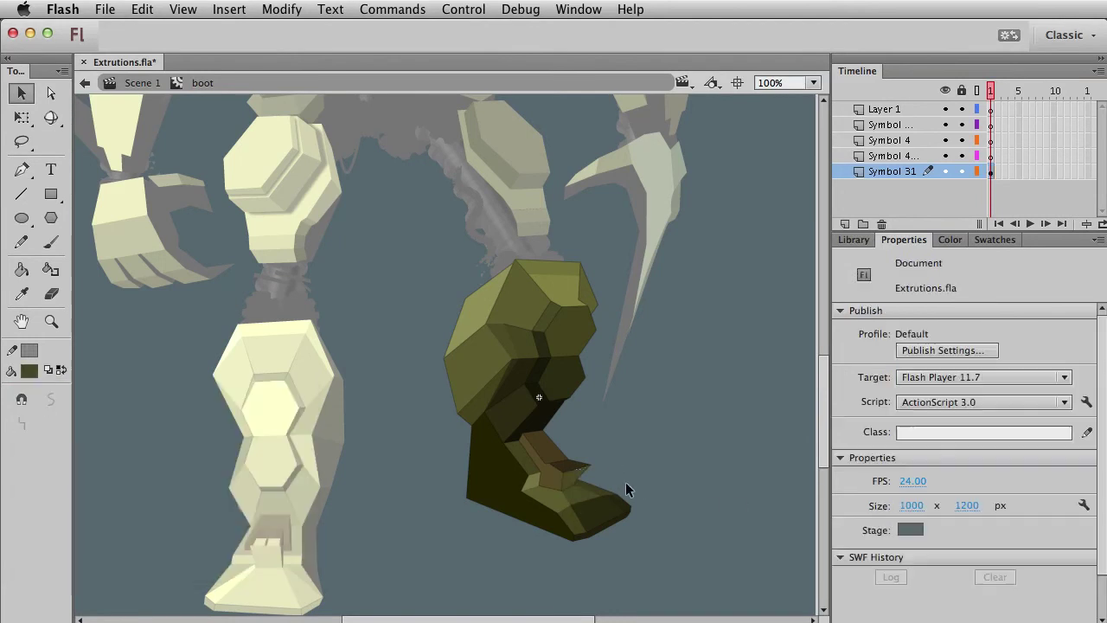
# Step: Delete the leftover edge lines on the foot's instep and deselect the artwork
pyautogui.doubleClick(588, 499)
pyautogui.press('Delete')
pyautogui.click(584, 476)
pyautogui.click(681, 414)
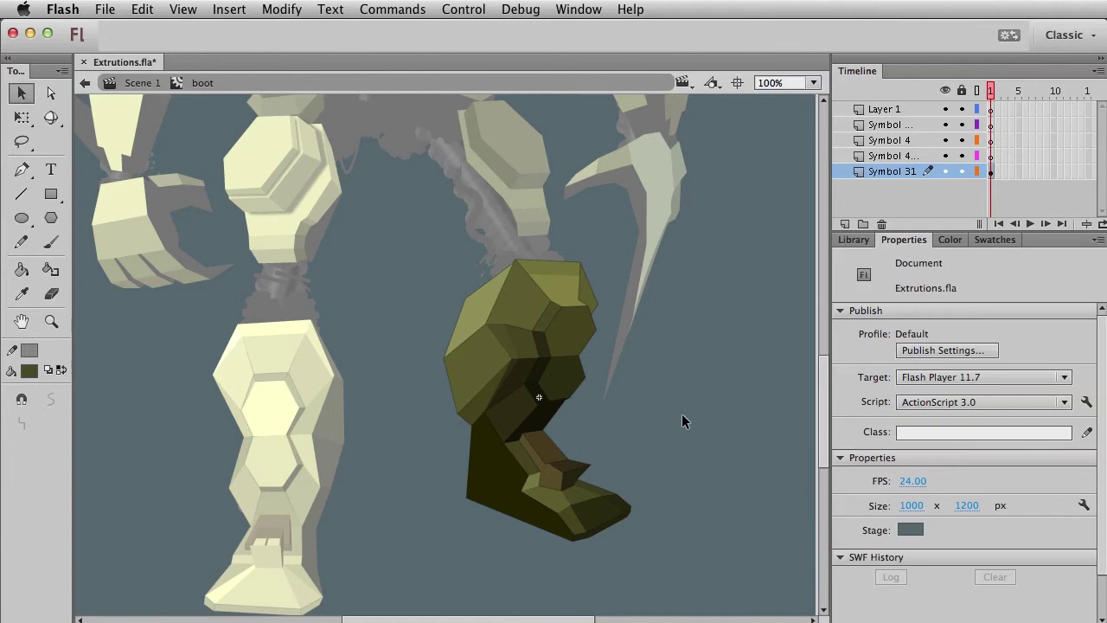
# Step: Check the boot against the whole figure in Scene 1 and reopen the boot symbol for editing
pyautogui.doubleClick(681, 413)
pyautogui.click(694, 486)
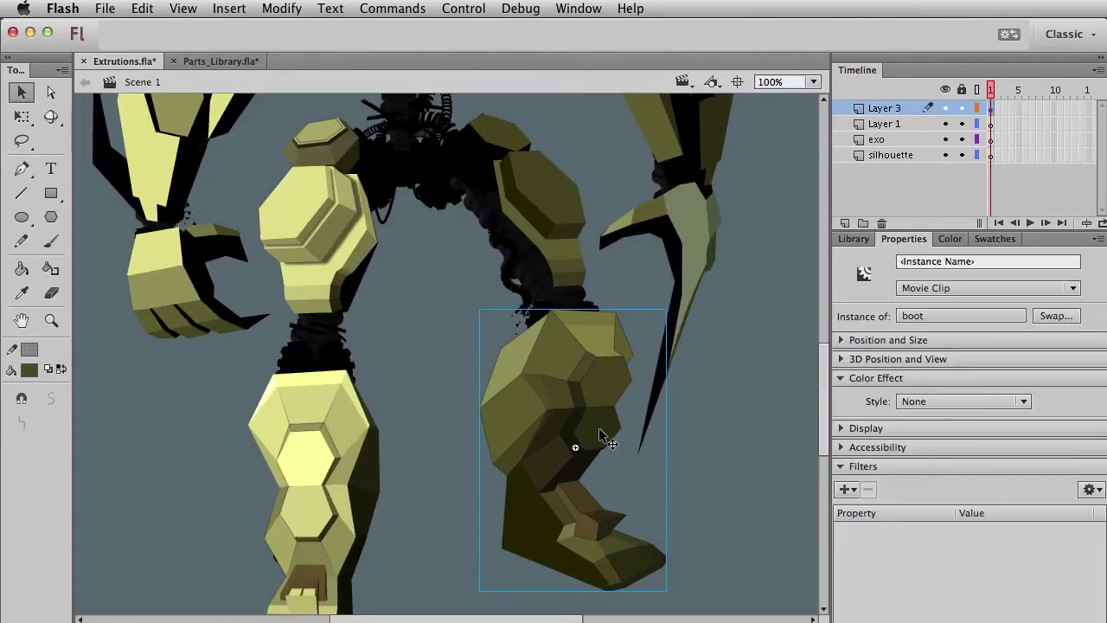
pyautogui.doubleClick(526, 372)
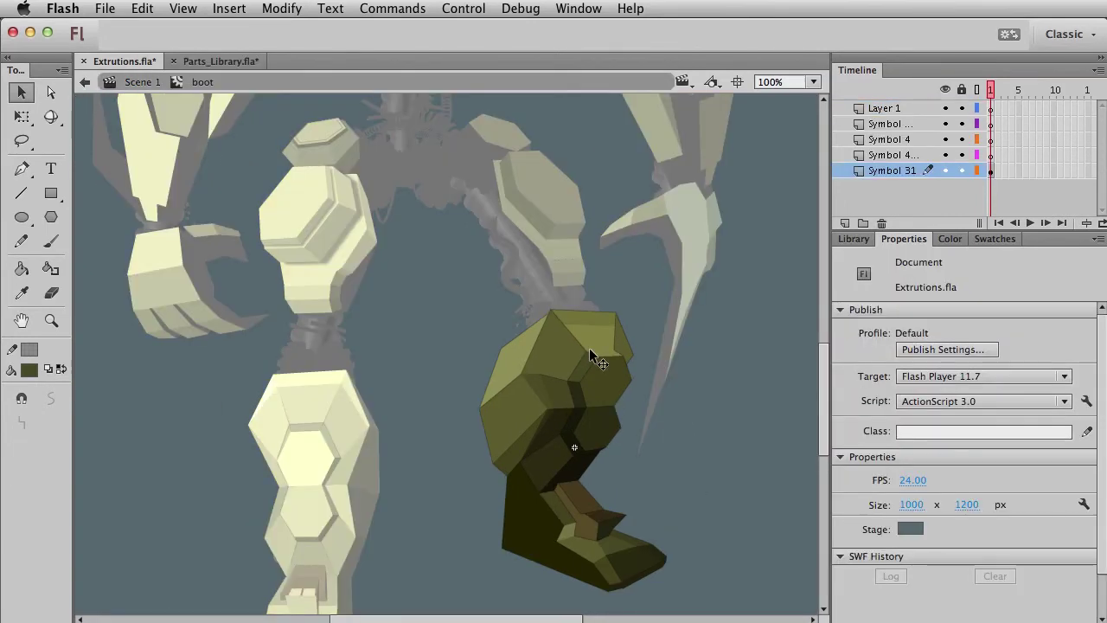
# Step: Move all of the boot's edge strokes from the Symbol 31 layer to the Symbol 4 layer, pasted in place
pyautogui.click(587, 350)
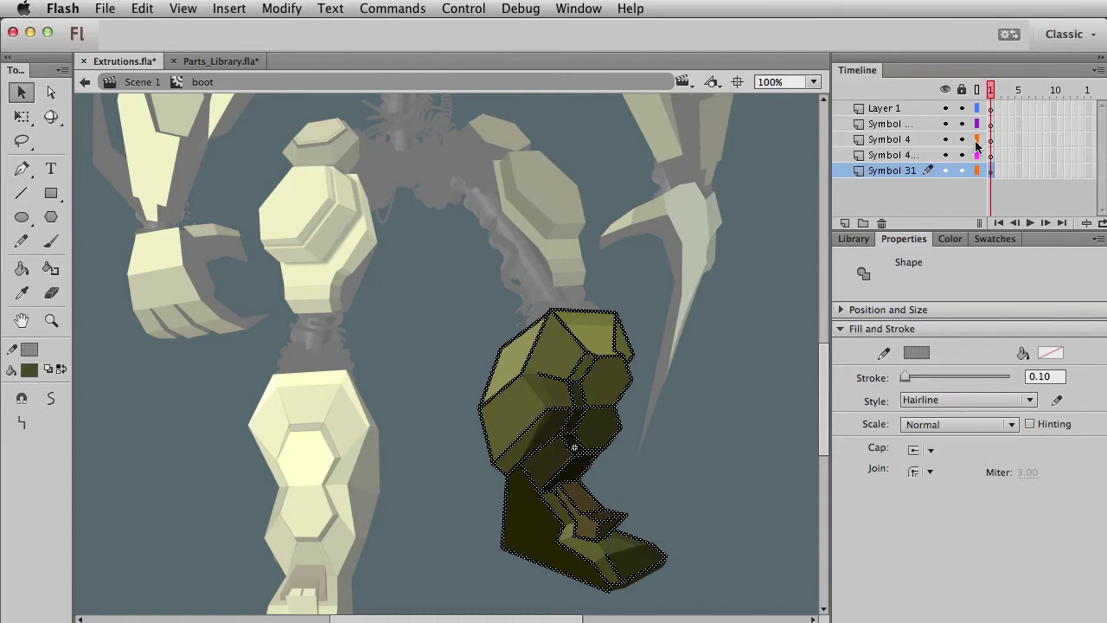
pyautogui.press('Delete')
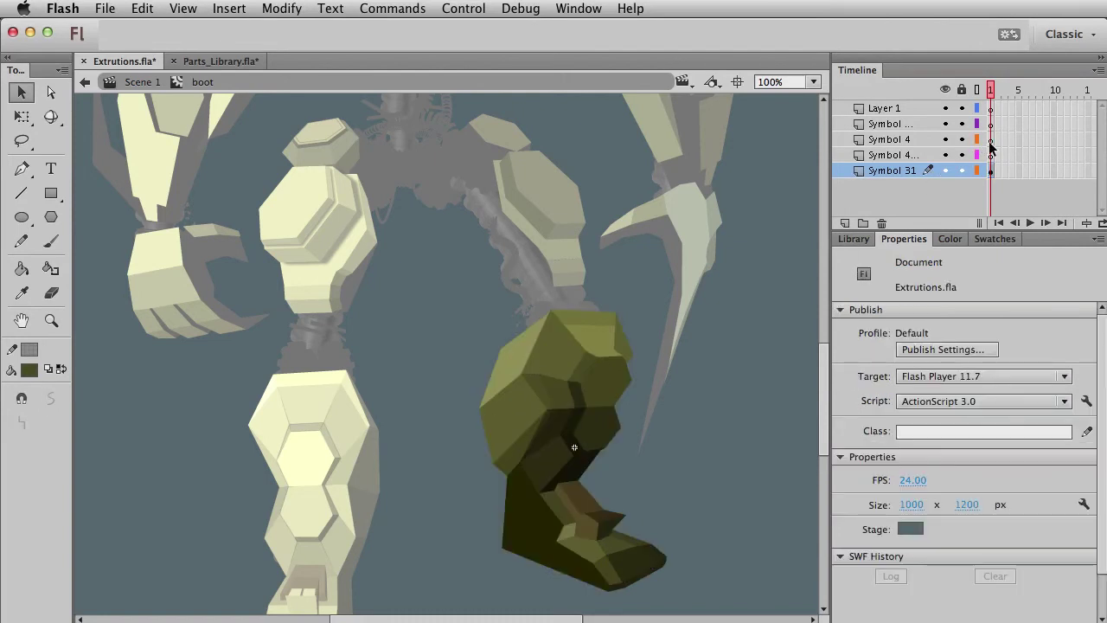
pyautogui.click(990, 142)
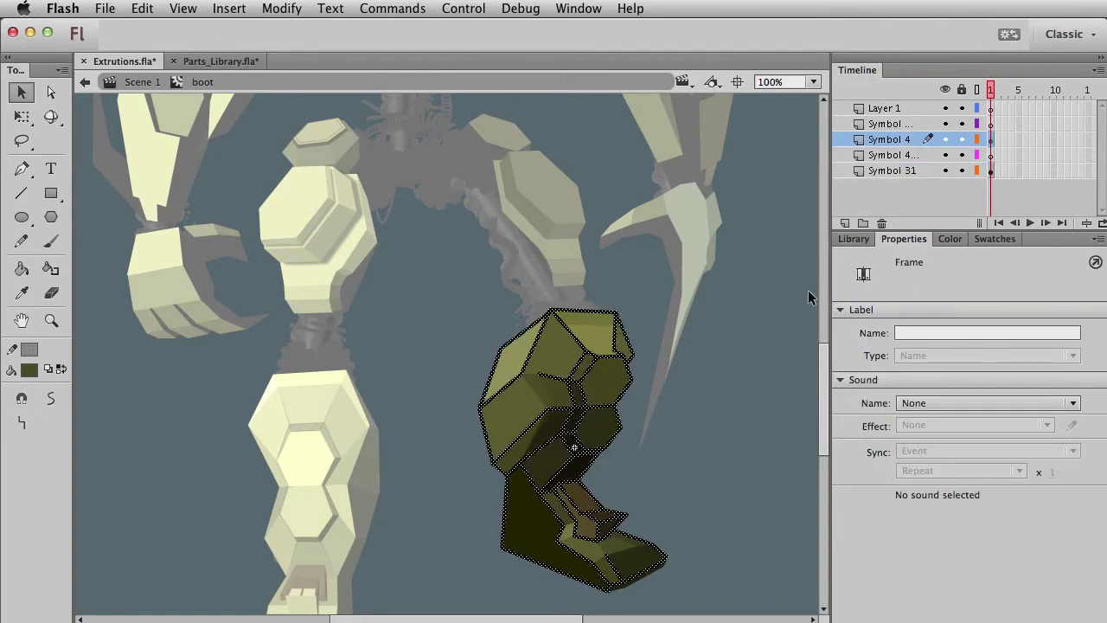
pyautogui.press('super+g')
pyautogui.press('super+shift+v')
# Step: Set the boot's edge strokes to a solid line of weight 1 and pick a cap style for them
pyautogui.click(619, 410)
pyautogui.doubleClick(1064, 377)
pyautogui.write('1')
pyautogui.press('Return')
pyautogui.click(734, 432)
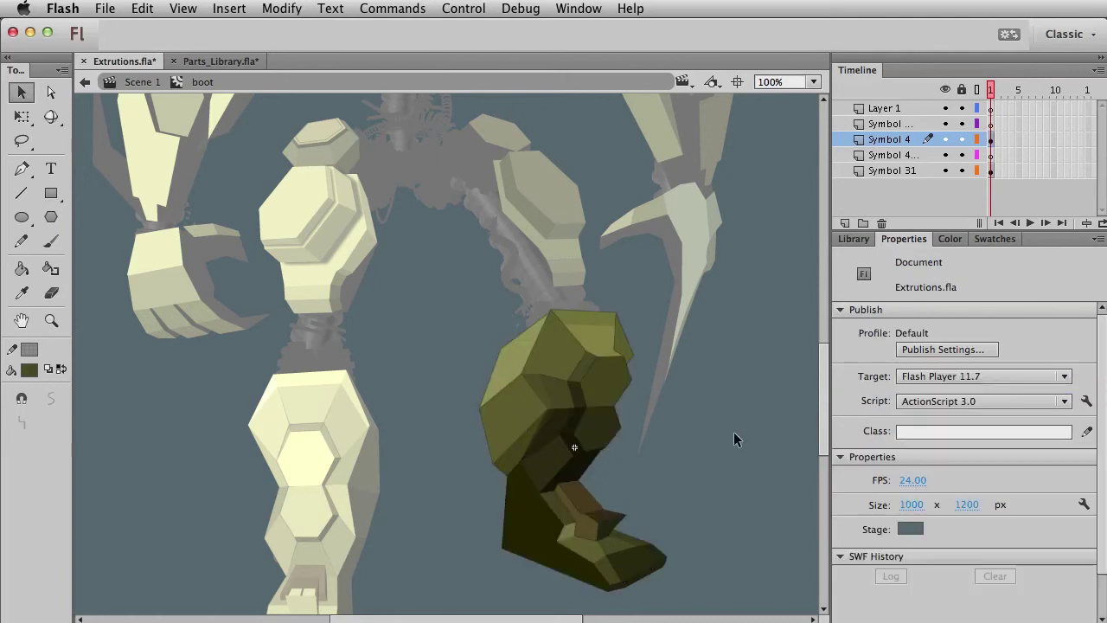
pyautogui.click(631, 382)
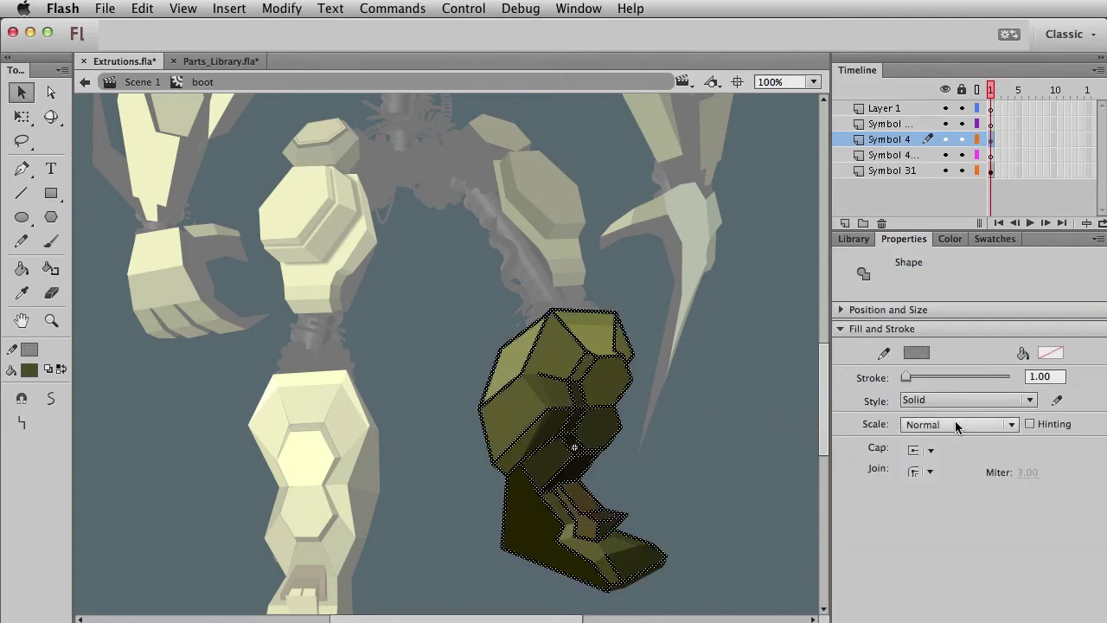
pyautogui.click(923, 451)
pyautogui.click(937, 507)
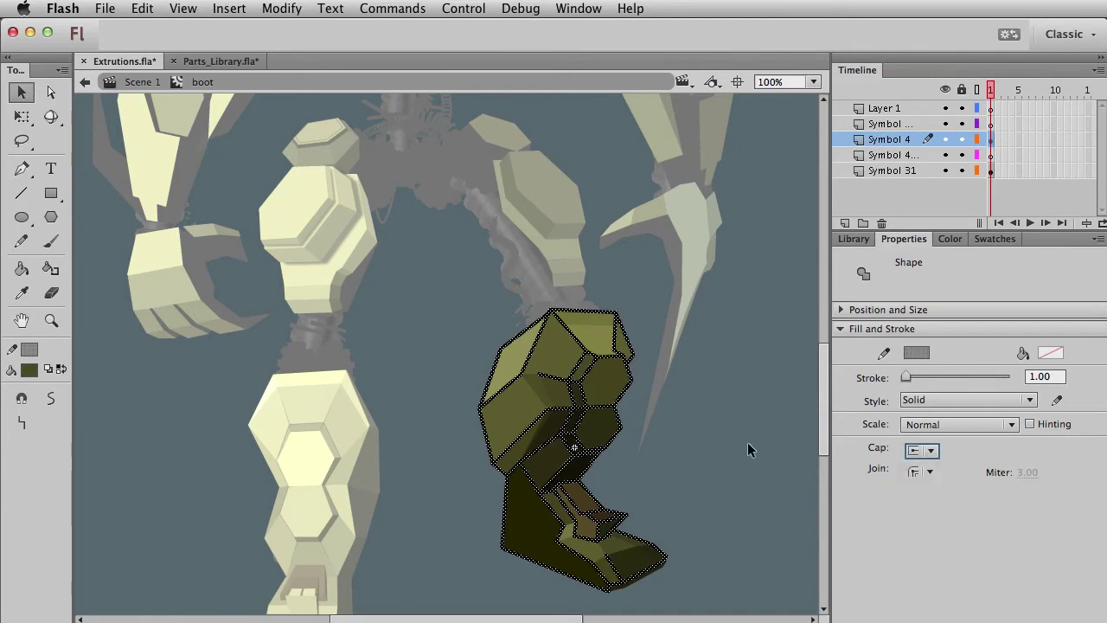
# Step: Try to convert all of the boot's edge strokes to fills in one go
pyautogui.press('Delete')
pyautogui.click(747, 443)
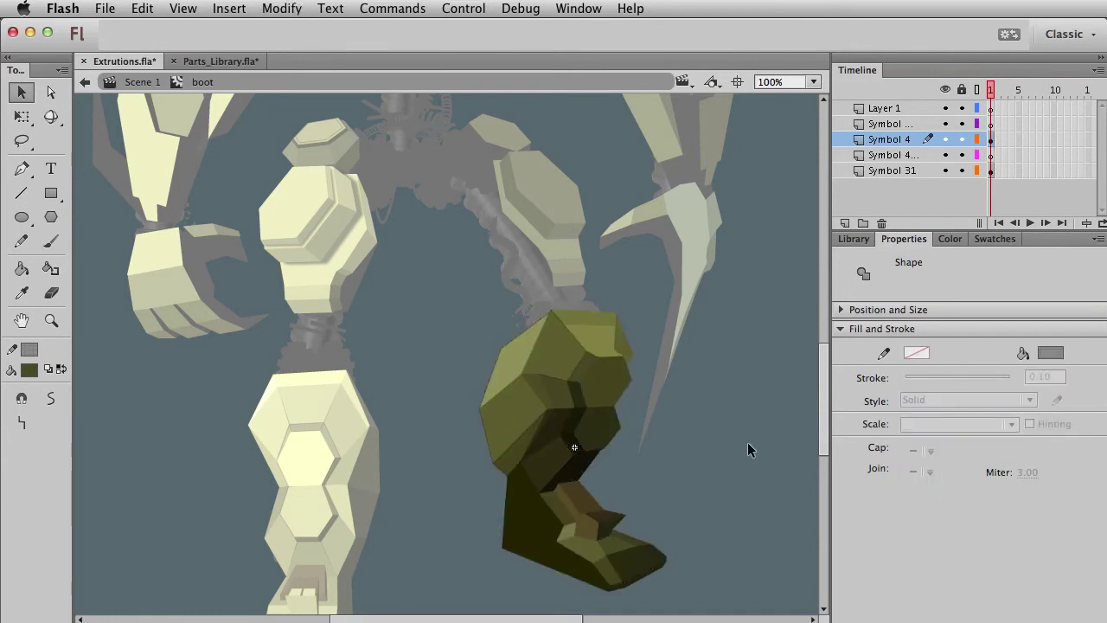
pyautogui.click(611, 365)
pyautogui.click(658, 405)
pyautogui.click(591, 480)
# Step: Undo the conversion of the boot's edge strokes to fills
pyautogui.press('super+z')
pyautogui.press('super+z')
pyautogui.press('super+z')
pyautogui.press('super+z')
pyautogui.press('super+z')
pyautogui.press('super+z')
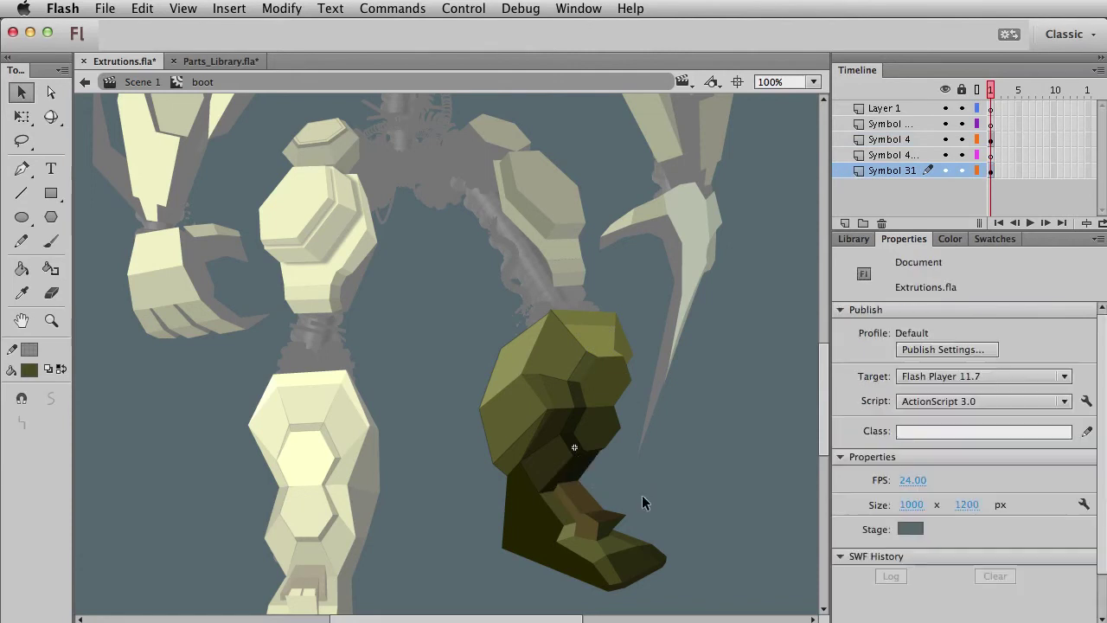
# Step: Deselect the edge strokes, make Symbol 4 the working layer and lock the Symbol 31 layer
pyautogui.click(706, 491)
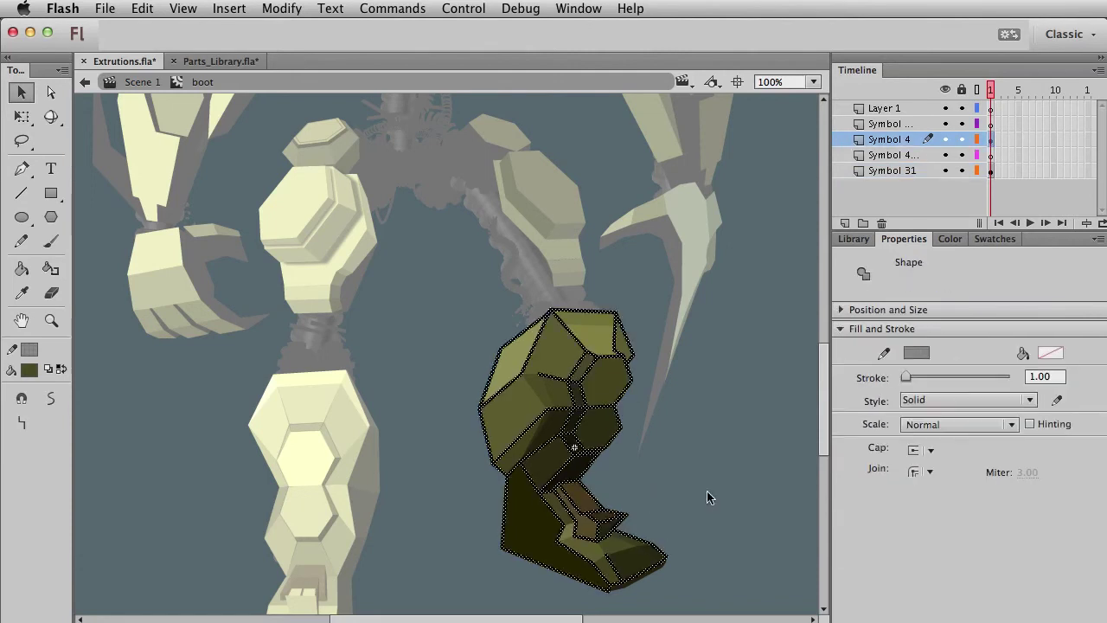
pyautogui.click(595, 461)
pyautogui.click(643, 486)
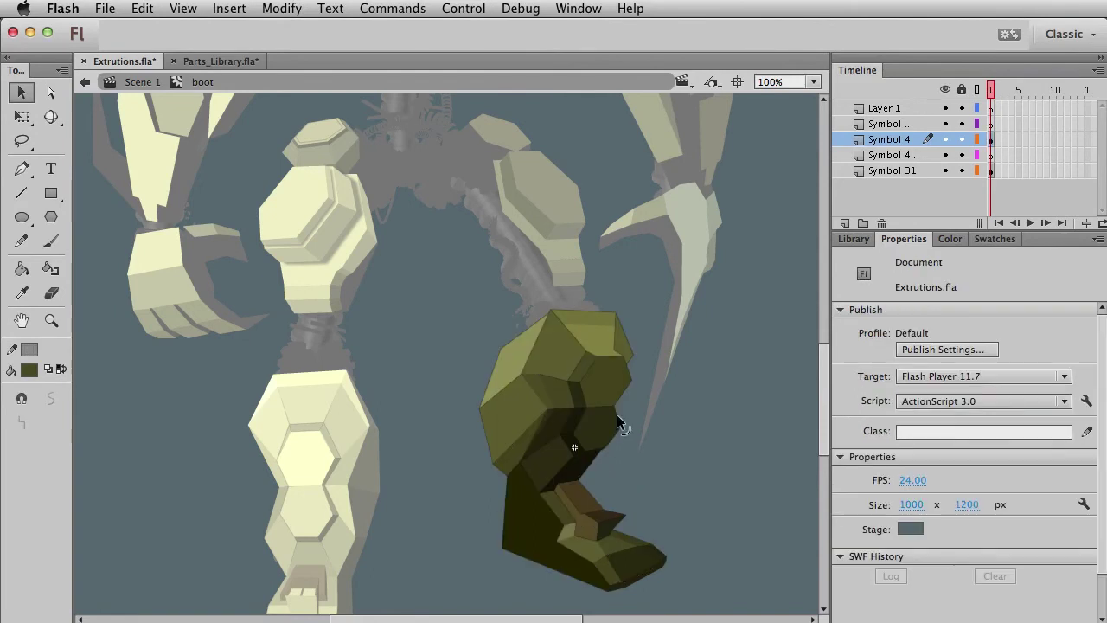
pyautogui.click(991, 140)
pyautogui.click(960, 170)
# Step: Convert the edge strokes on the Symbol 4 layer to fills in two batches, the knee-front and toe edges first
pyautogui.moveTo(781, 273); pyautogui.dragTo(606, 605)
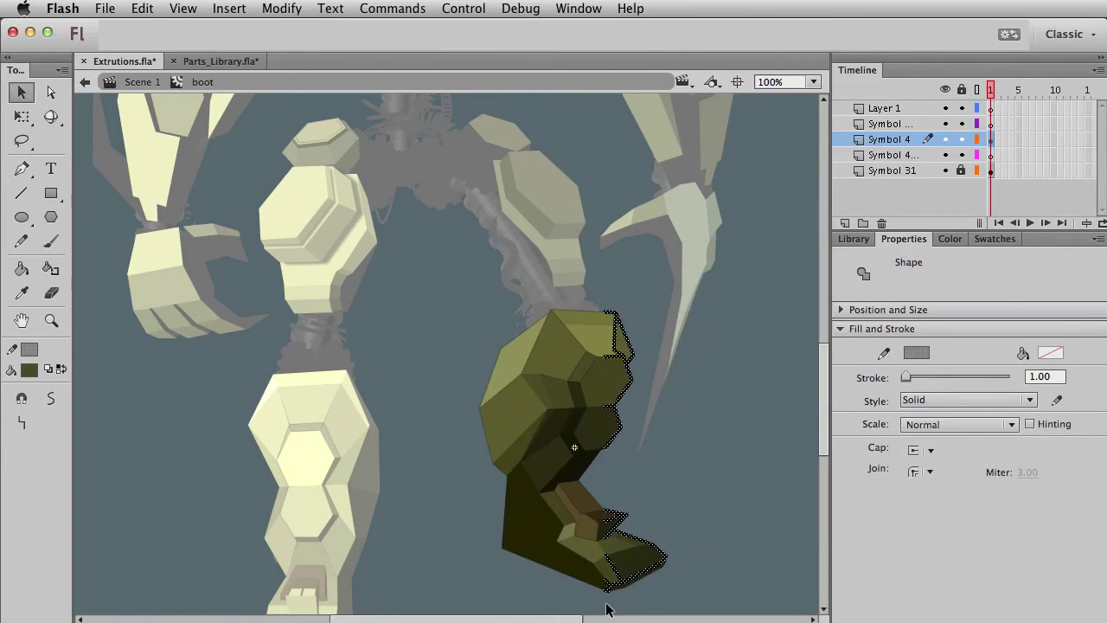
pyautogui.press('Delete')
pyautogui.press('super+a')
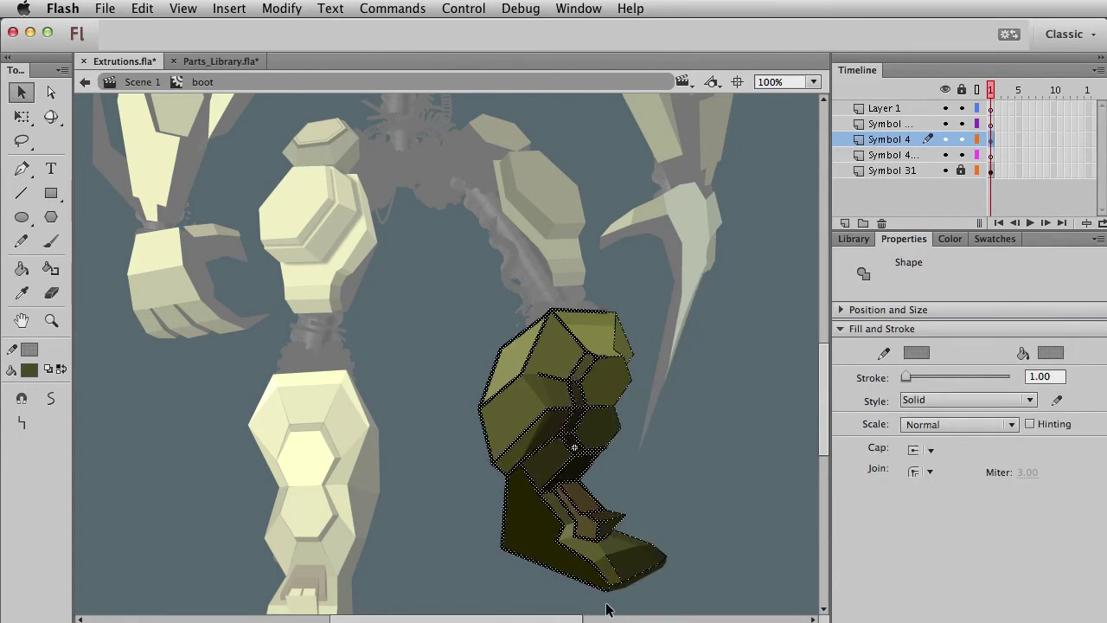
pyautogui.click(622, 457)
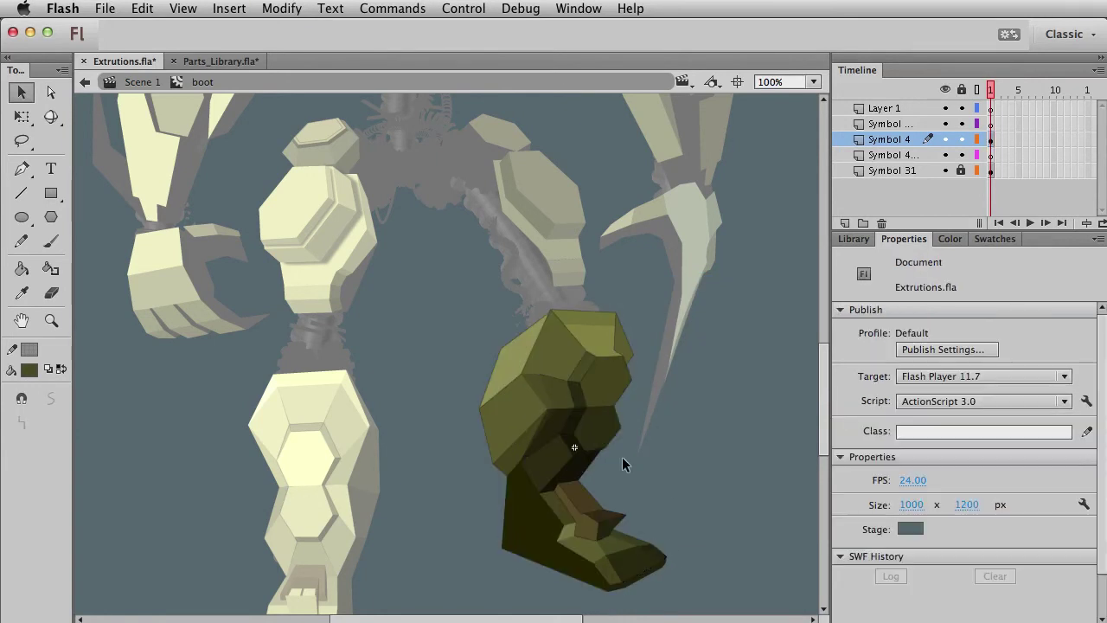
pyautogui.click(581, 395)
pyautogui.press('Delete')
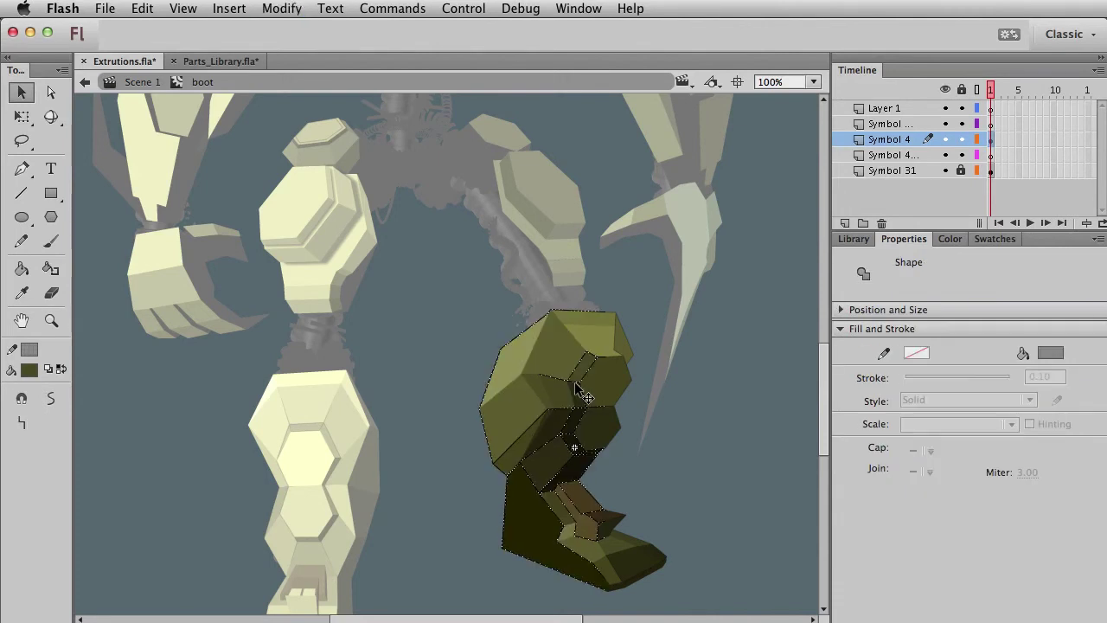
pyautogui.click(422, 368)
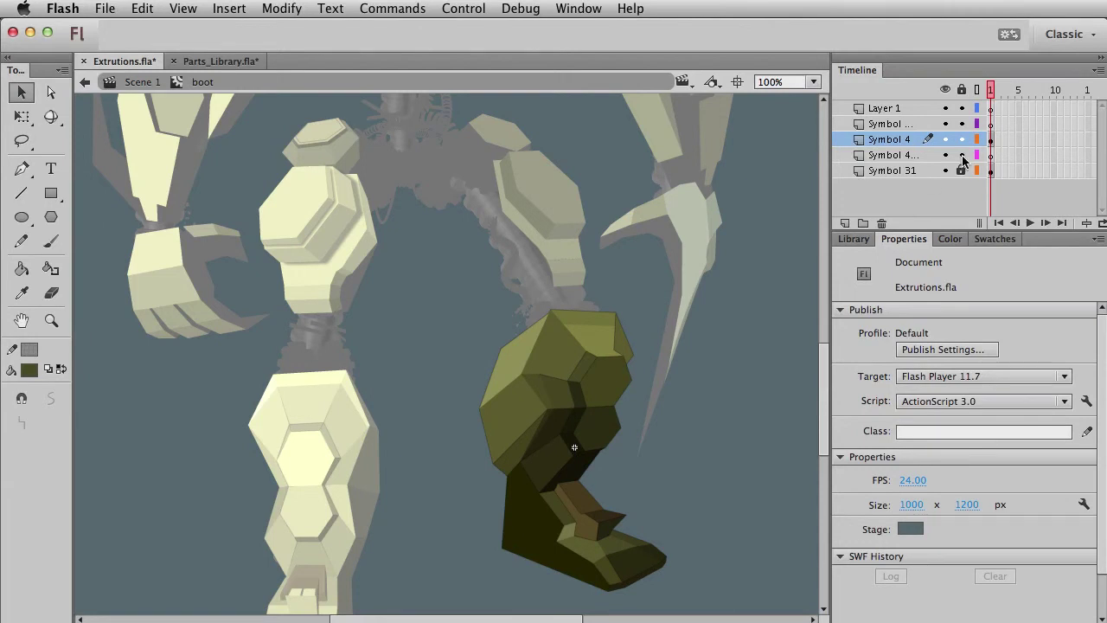
# Step: Reshape the ends of the crease lines on the boot's upper calf at 508% zoom so they taper
pyautogui.click(51, 320)
pyautogui.moveTo(484, 361); pyautogui.dragTo(548, 412)
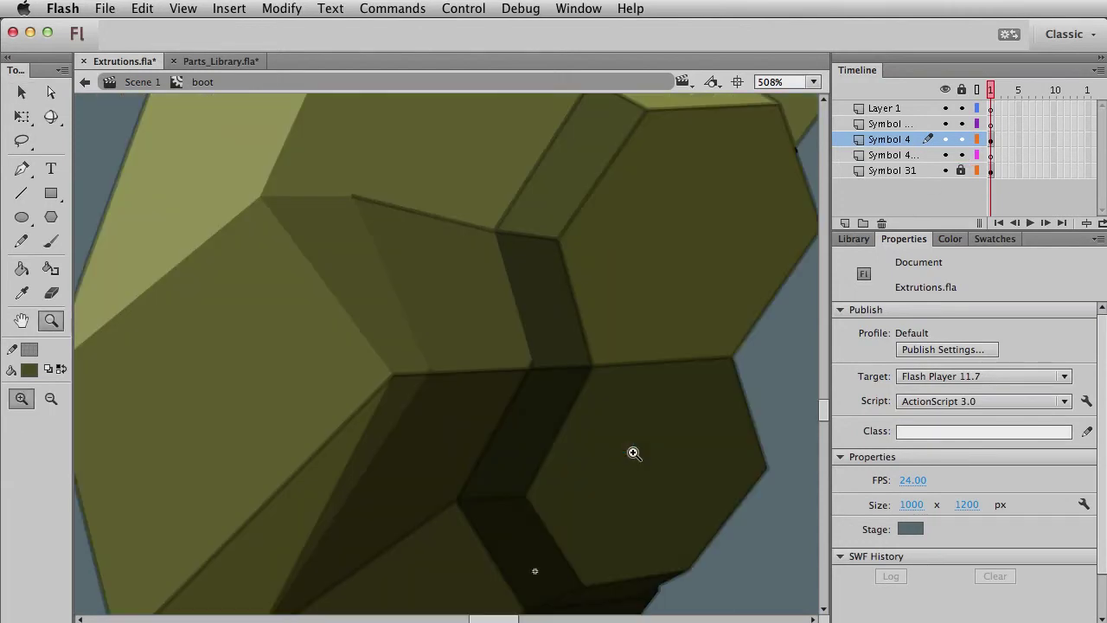
pyautogui.press('v')
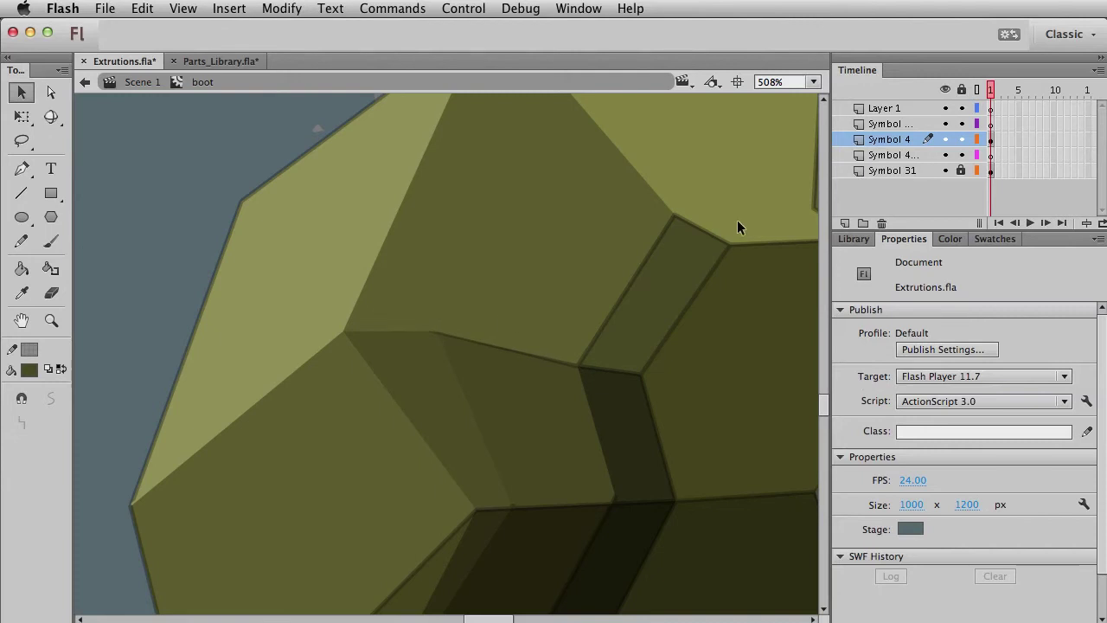
pyautogui.scroll(-4, 620, 387)
pyautogui.moveTo(494, 410); pyautogui.dragTo(495, 404)
pyautogui.press('space')
pyautogui.moveTo(392, 379); pyautogui.dragTo(376, 585)
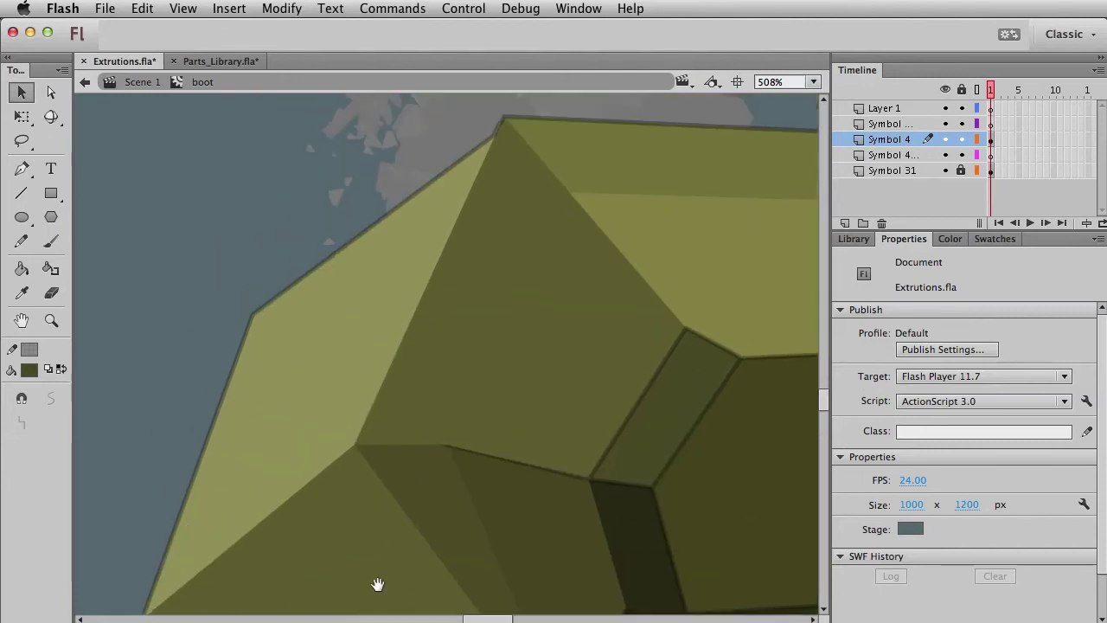
pyautogui.click(483, 190)
pyautogui.click(478, 149)
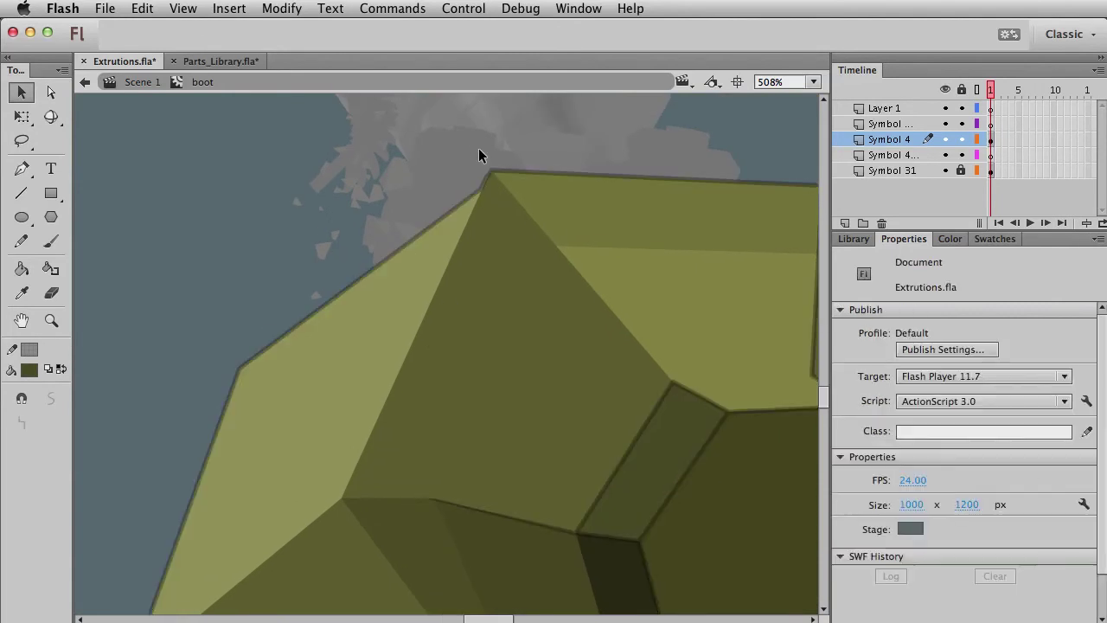
# Step: Taper the filled outline along the upper back edge of the boot's calf
pyautogui.moveTo(473, 121); pyautogui.dragTo(493, 192)
pyautogui.moveTo(288, 420); pyautogui.dragTo(440, 140)
pyautogui.moveTo(304, 517); pyautogui.dragTo(265, 214)
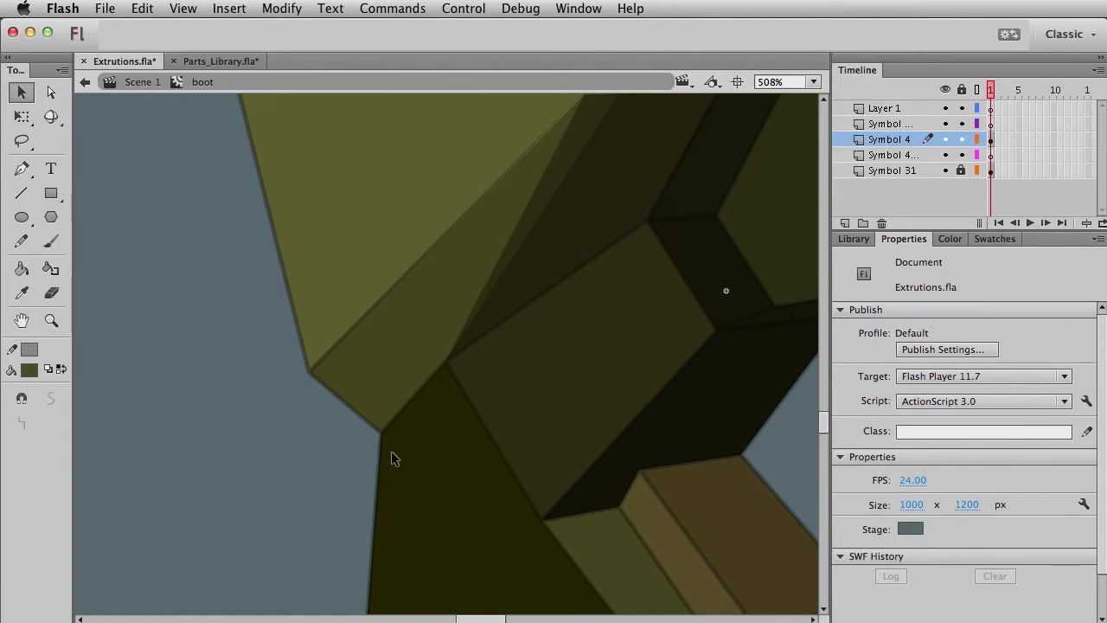
pyautogui.moveTo(423, 245); pyautogui.dragTo(368, 317)
pyautogui.scroll(8, 398, 178)
pyautogui.click(262, 352)
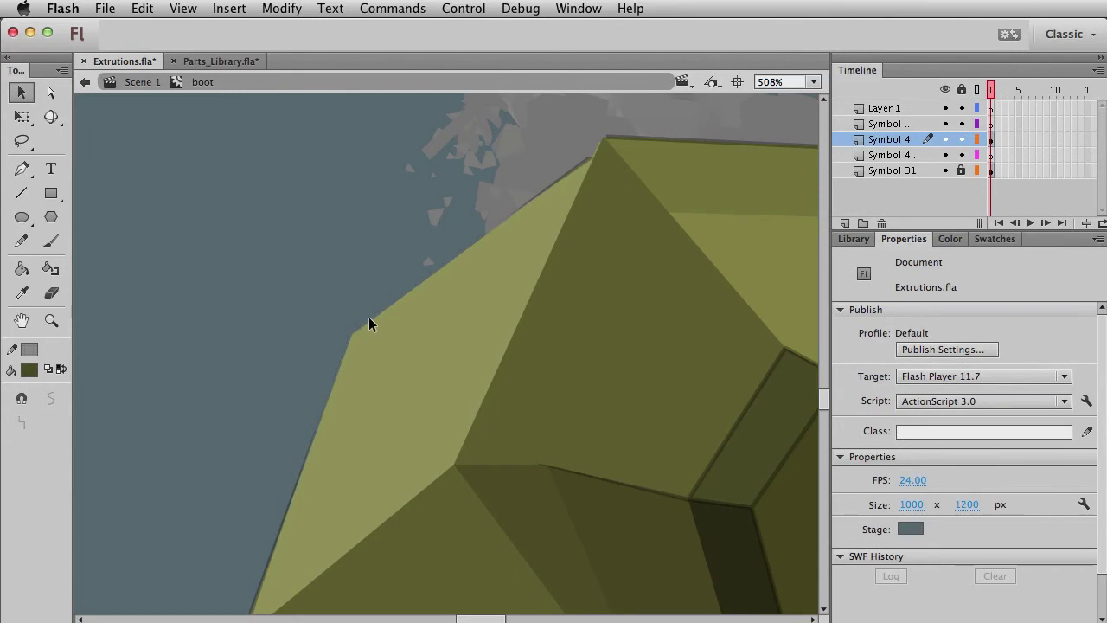
# Step: Taper the line shapes at the boot's top corner, at the front fold and beside the upper hexagon facet
pyautogui.moveTo(591, 158); pyautogui.dragTo(607, 139)
pyautogui.moveTo(679, 162); pyautogui.dragTo(360, 197)
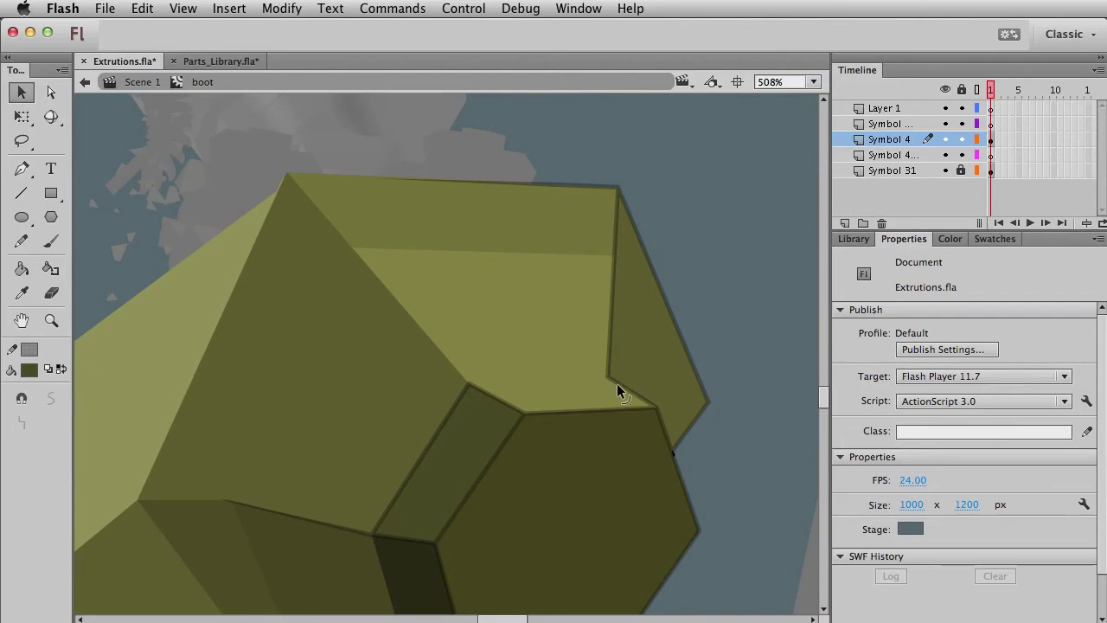
pyautogui.moveTo(604, 378); pyautogui.dragTo(608, 377)
pyautogui.scroll(-5, 697, 414)
pyautogui.hscroll(-3, 697, 413)
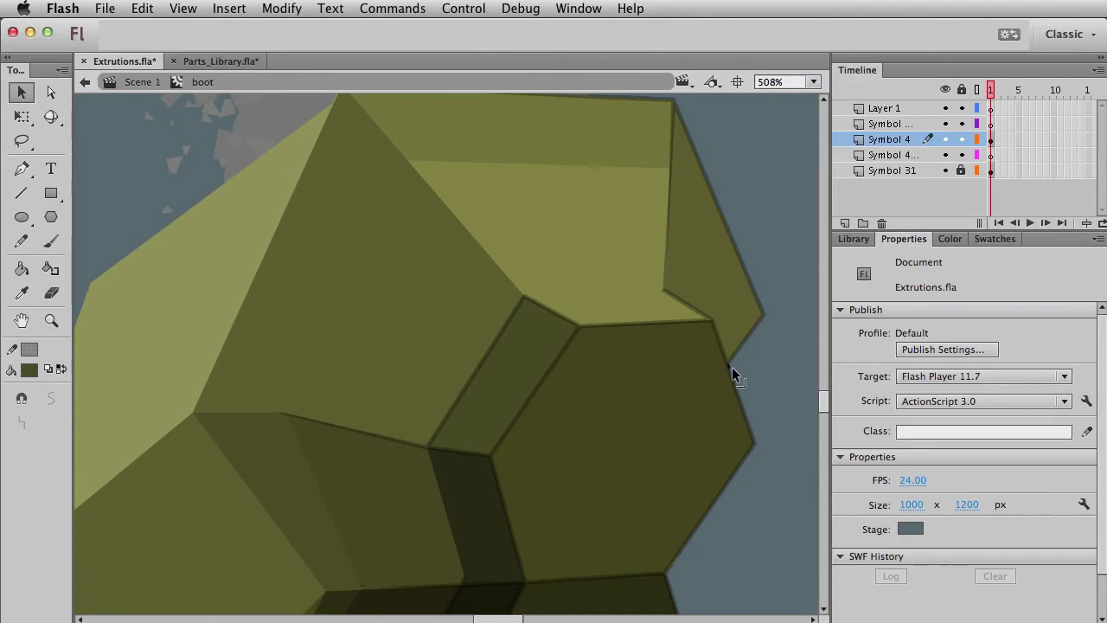
pyautogui.moveTo(523, 293); pyautogui.dragTo(520, 306)
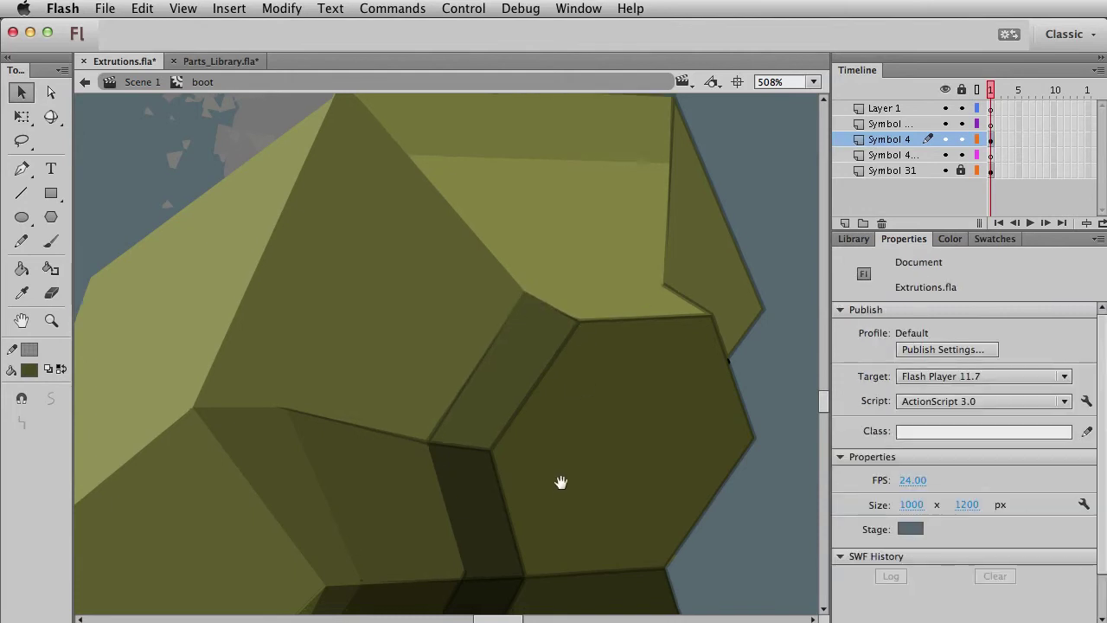
# Step: Examine the line shapes across the lower calf, the brown ankle block and the foot down to the toe
pyautogui.scroll(-5, 561, 482)
pyautogui.scroll(-5, 520, 432)
pyautogui.hscroll(-3, 520, 432)
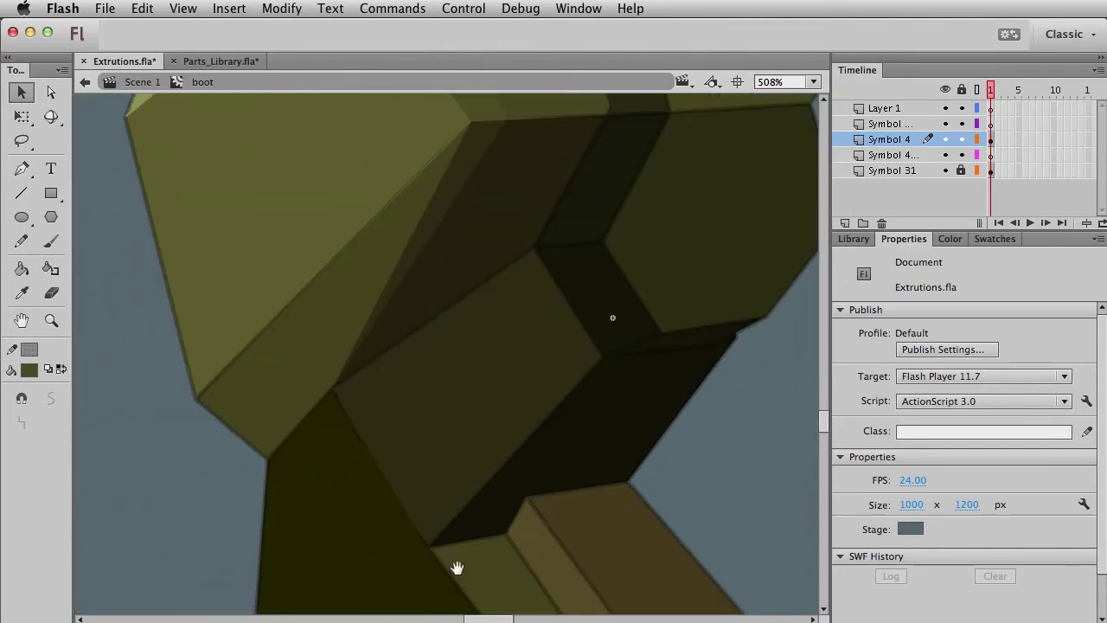
pyautogui.scroll(-5, 435, 375)
pyautogui.hscroll(2, 435, 375)
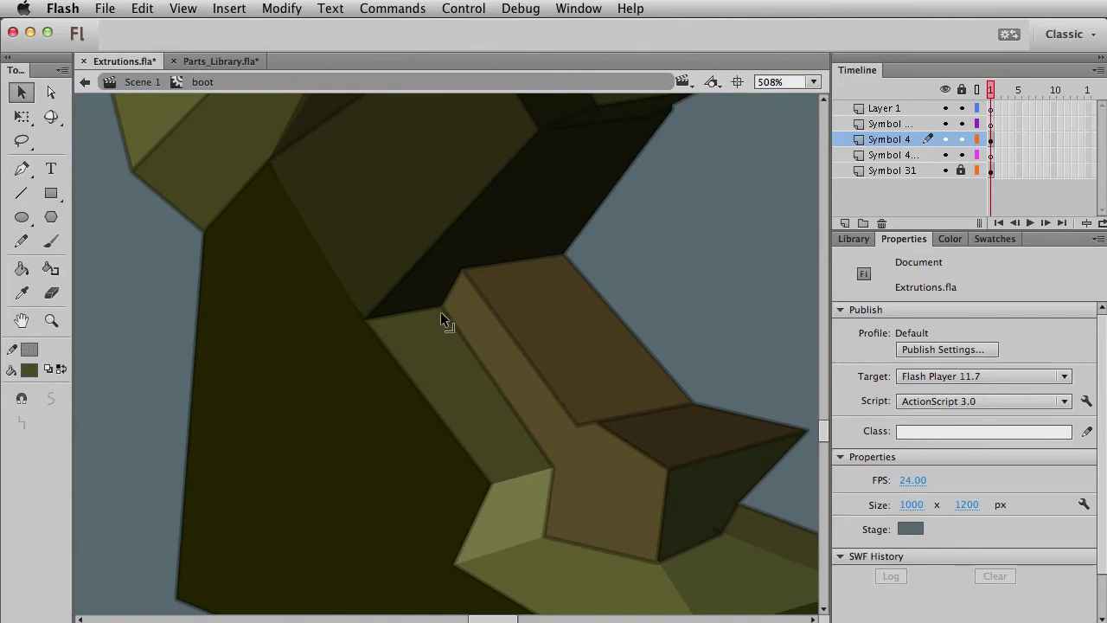
pyautogui.hscroll(3, 553, 428)
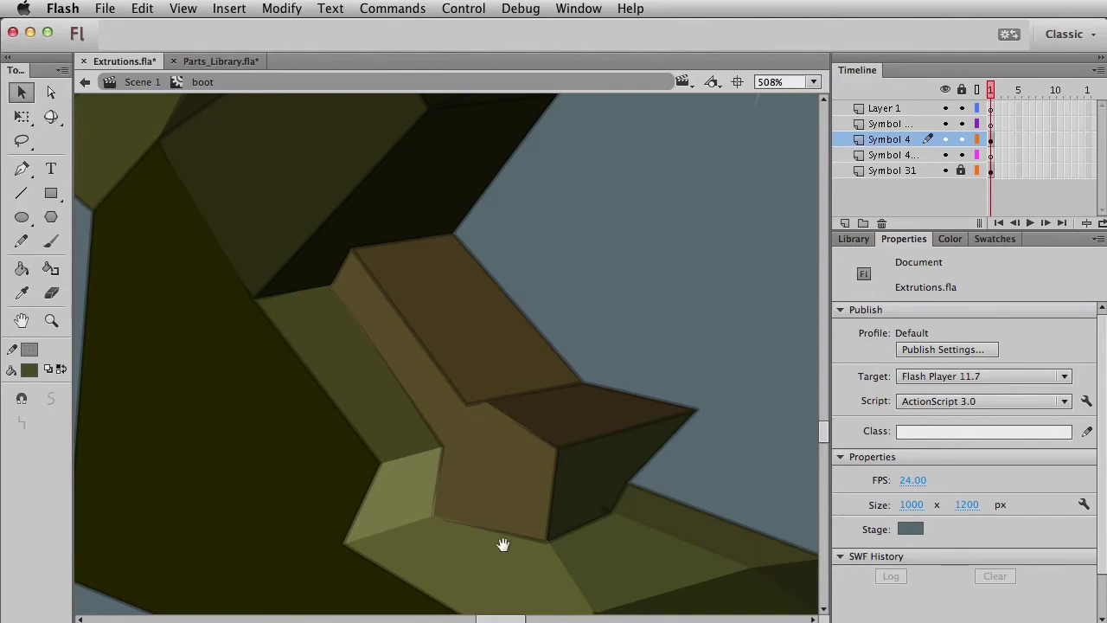
pyautogui.scroll(-3, 411, 475)
pyautogui.hscroll(5, 484, 484)
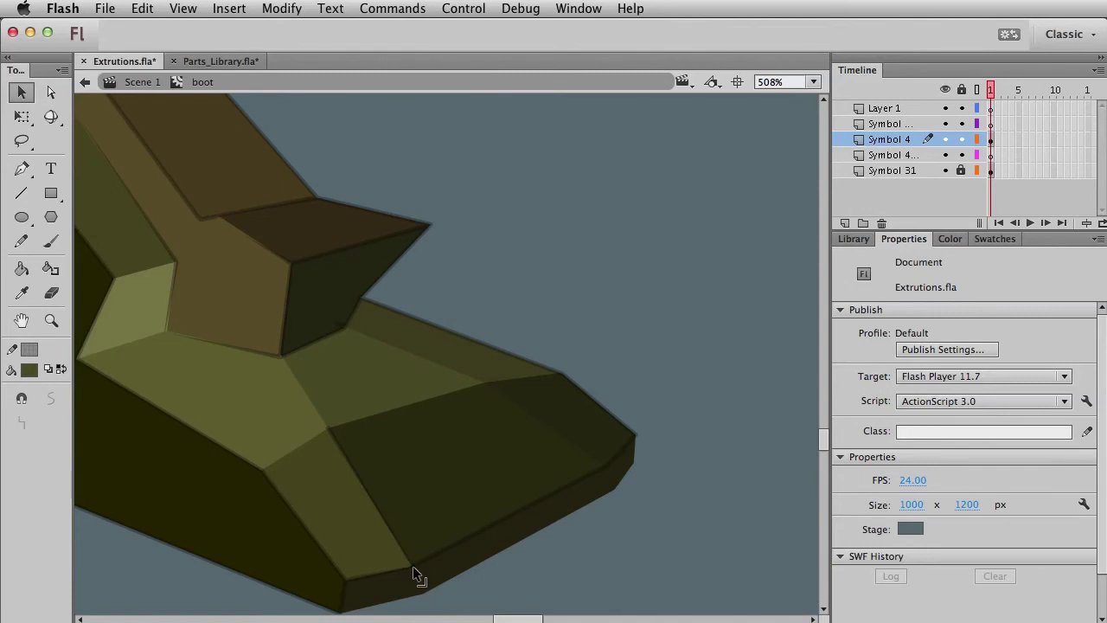
# Step: Compare the lined boot with the figure in Scene 1 at 100% zoom and reopen the boot symbol
pyautogui.press('super+1')
pyautogui.doubleClick(514, 496)
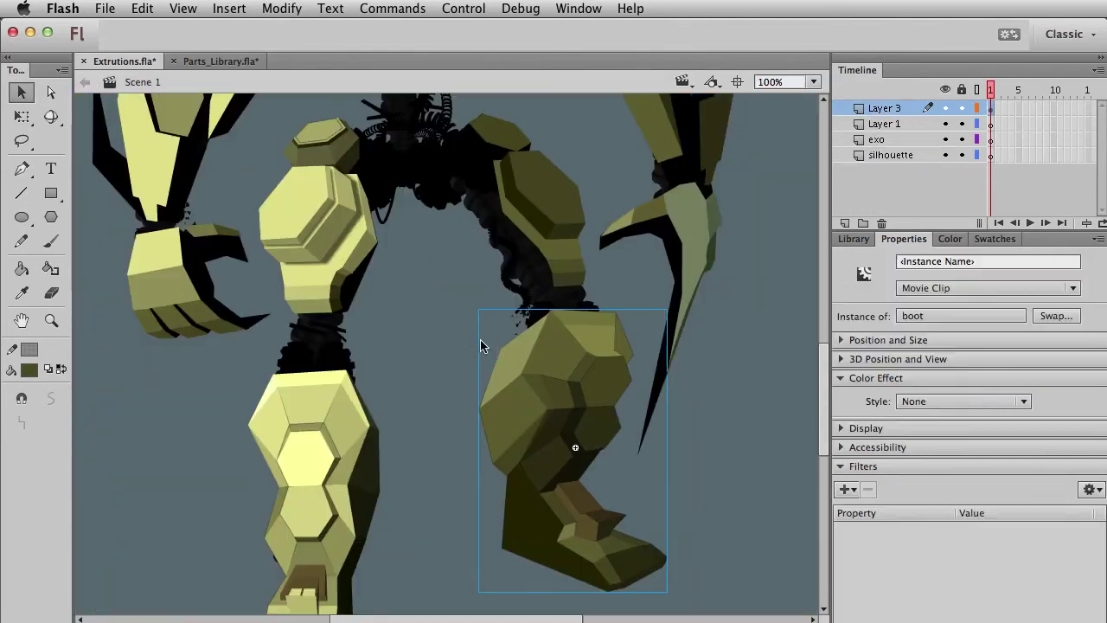
pyautogui.doubleClick(623, 377)
# Step: Convert the boot's line shapes to a movie clip symbol, apply a Blur filter with adjusted settings and deselect it
pyautogui.click(627, 354)
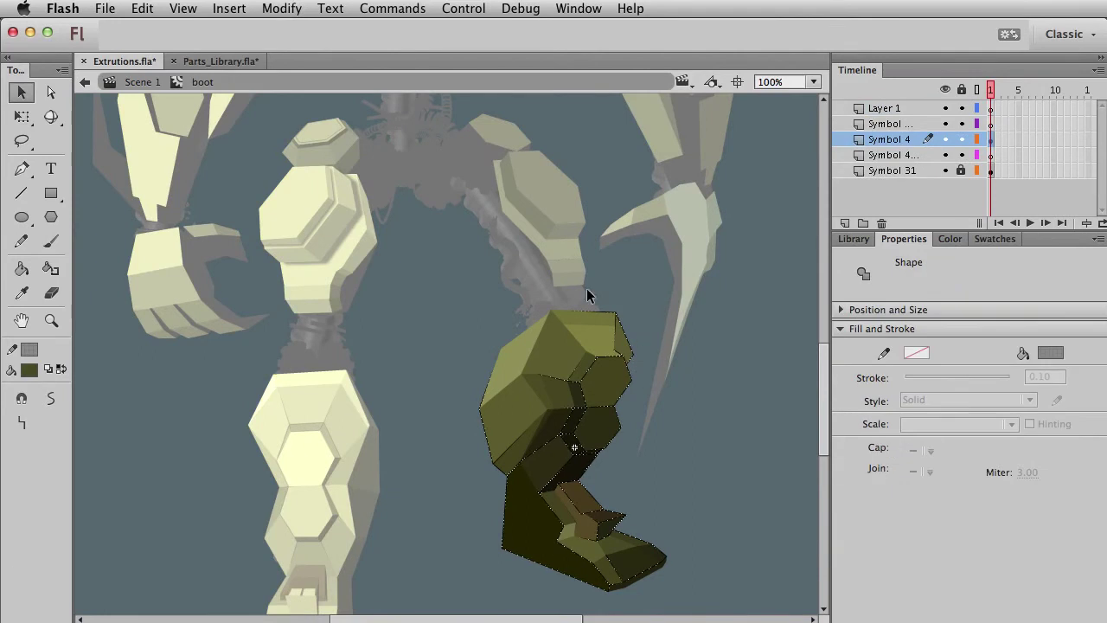
pyautogui.press('F8')
pyautogui.press('Return')
pyautogui.click(846, 489)
pyautogui.click(862, 527)
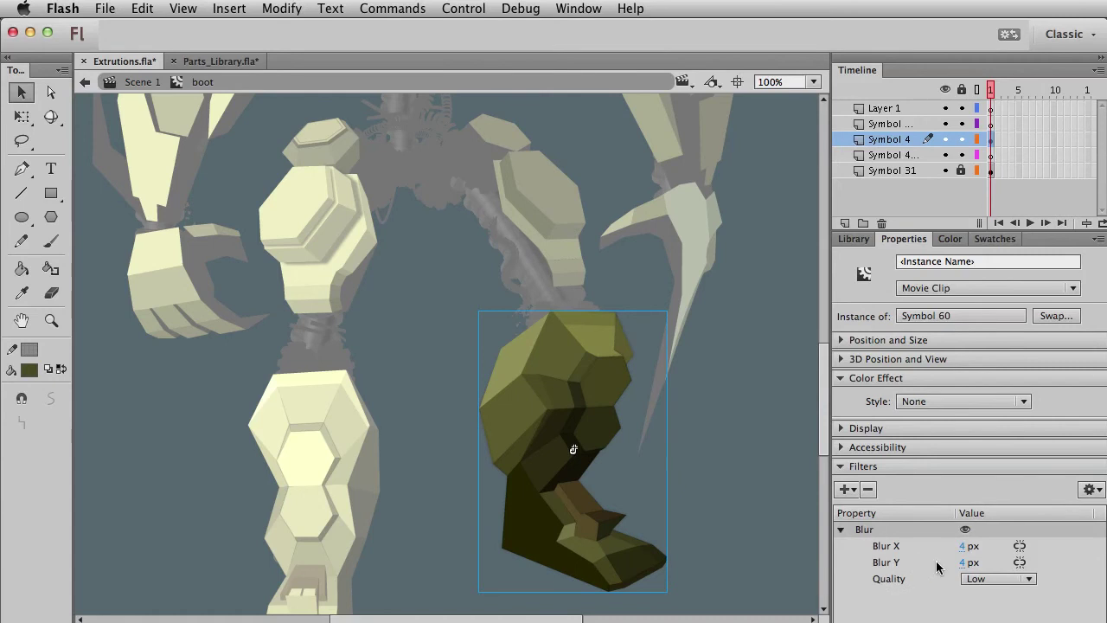
pyautogui.click(974, 579)
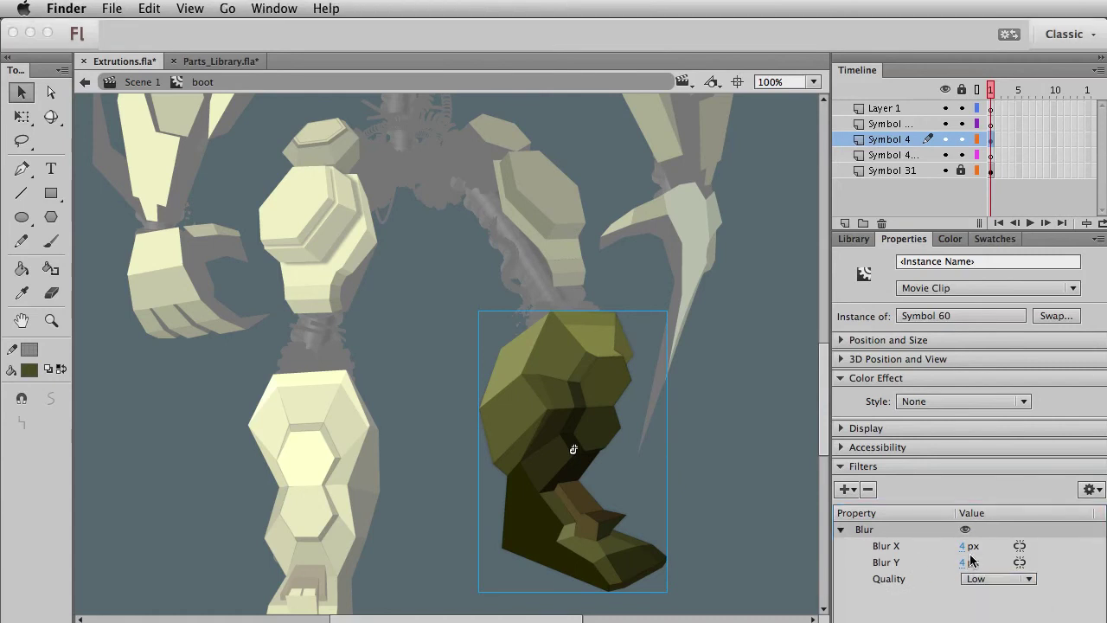
pyautogui.moveTo(973, 546)
pyautogui.mouseDown()
pyautogui.moveTo(915, 545)
pyautogui.moveTo(981, 564)
pyautogui.mouseUp()
pyautogui.click(698, 453)
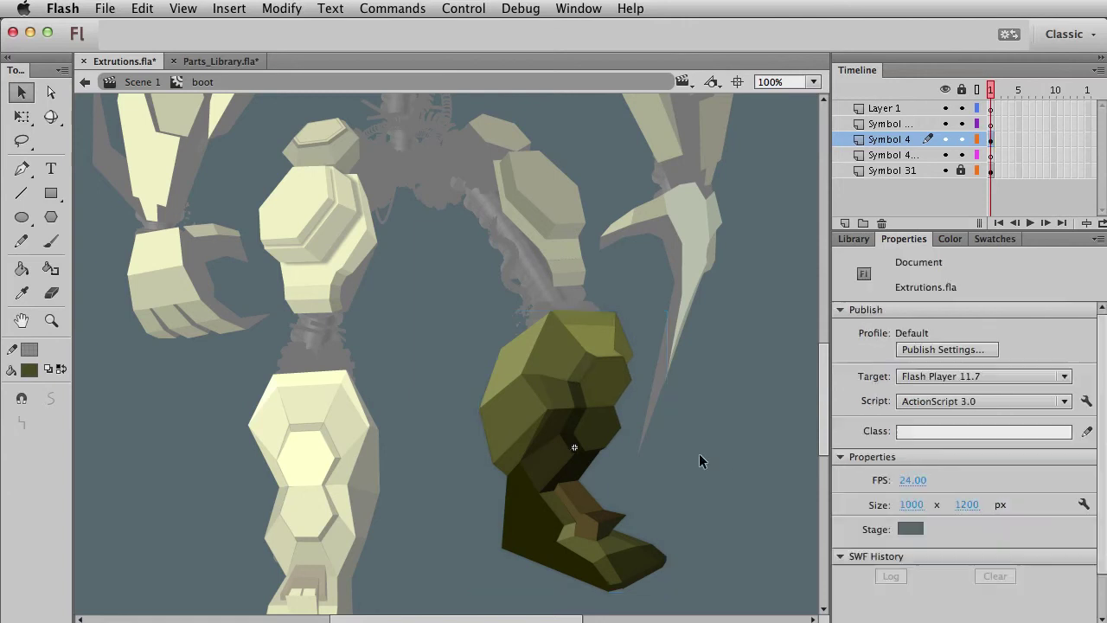
# Step: Undo the last change to the boot's line-shape symbol and return to Scene 1
pyautogui.click(662, 487)
pyautogui.press('super+z')
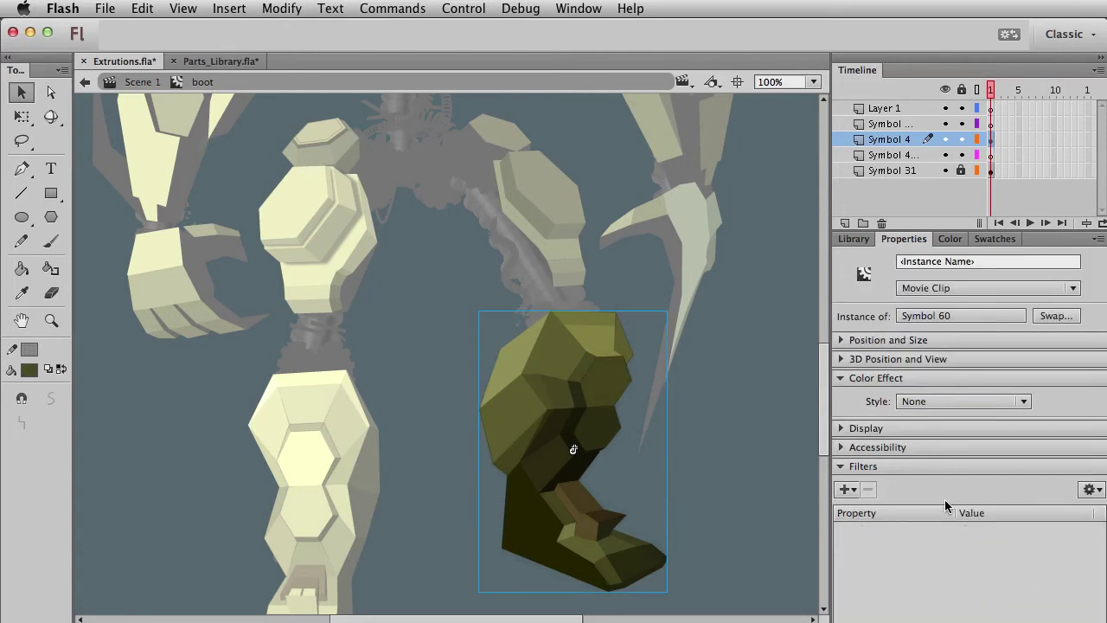
pyautogui.doubleClick(743, 450)
pyautogui.click(733, 490)
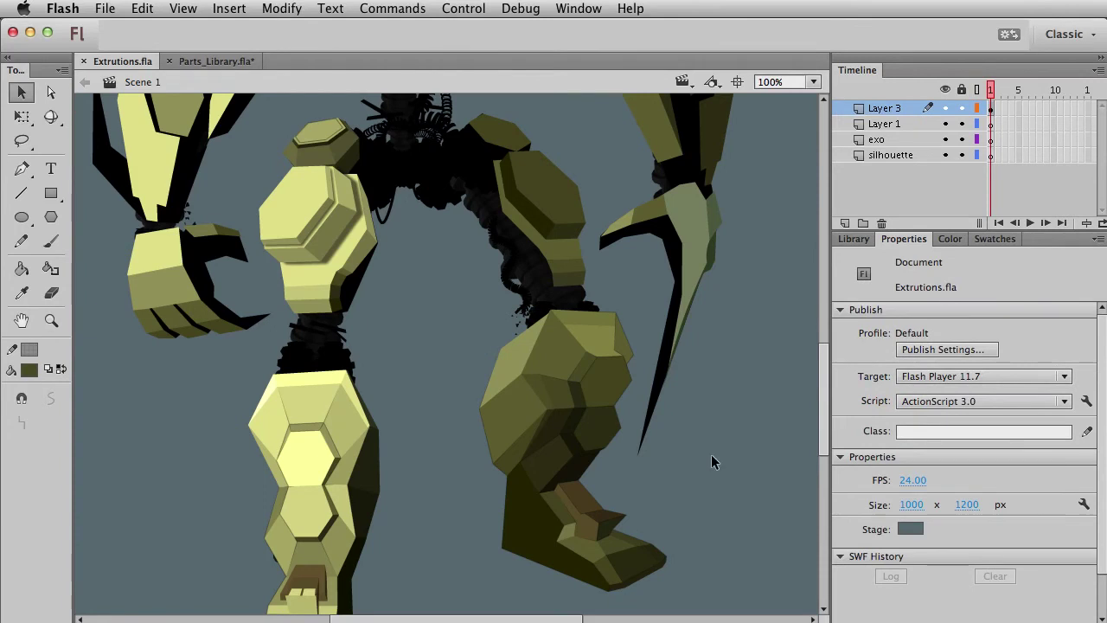
# Step: Apply a black Tint color effect of 19% to the boot instance
pyautogui.click(597, 422)
pyautogui.click(941, 401)
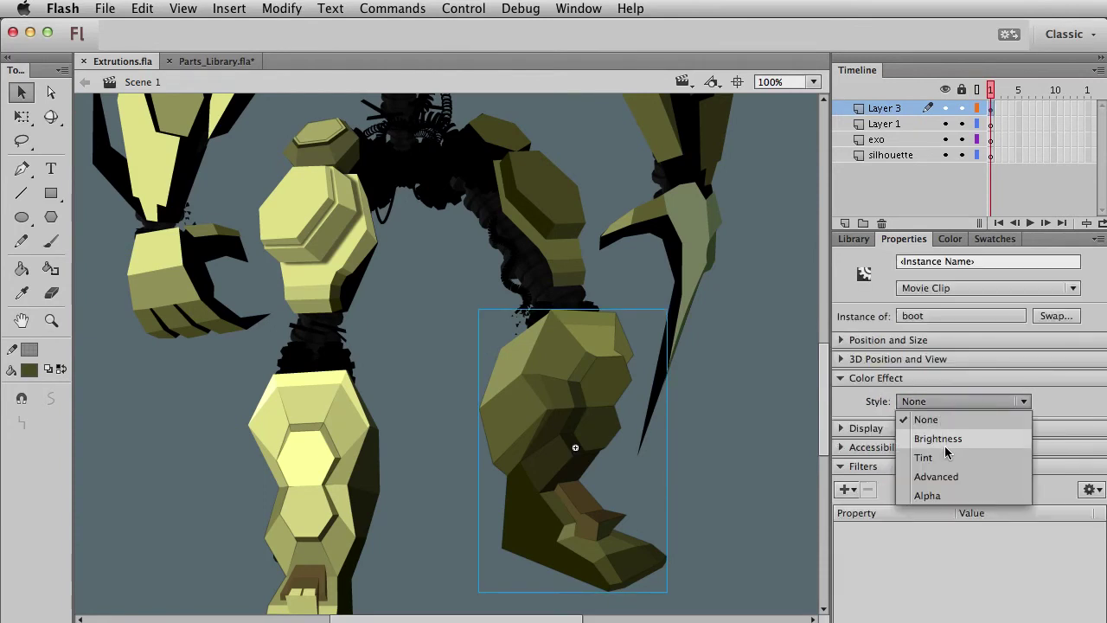
pyautogui.click(944, 456)
pyautogui.moveTo(1026, 427); pyautogui.dragTo(923, 425)
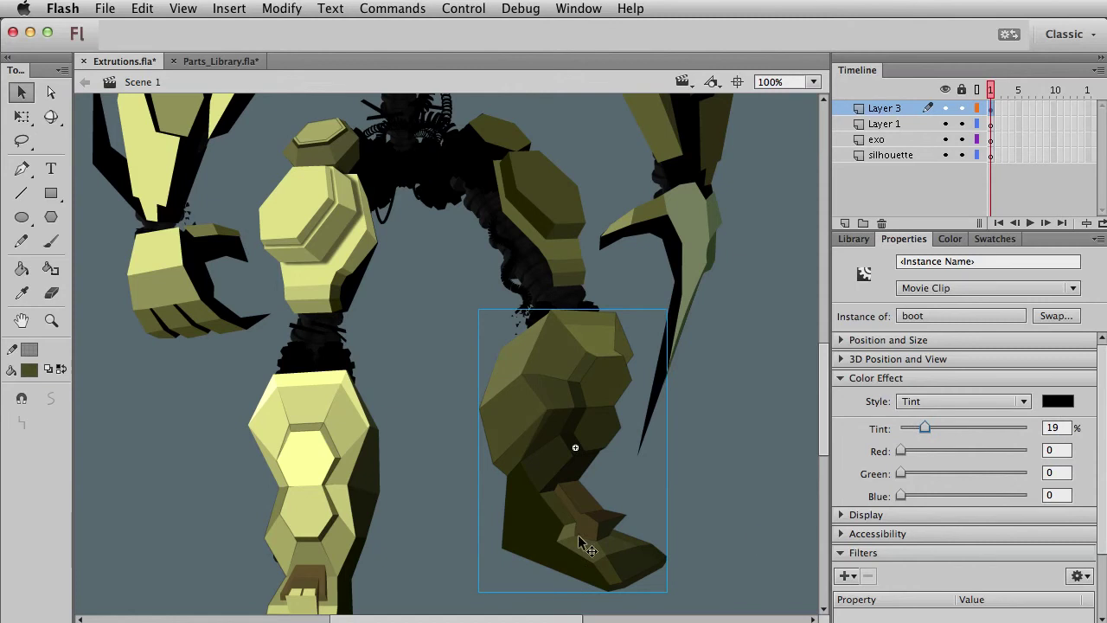
# Step: Reopen the boot symbol, unlock the Symbol 31 layer and lock the Symbol 4 layer
pyautogui.doubleClick(569, 538)
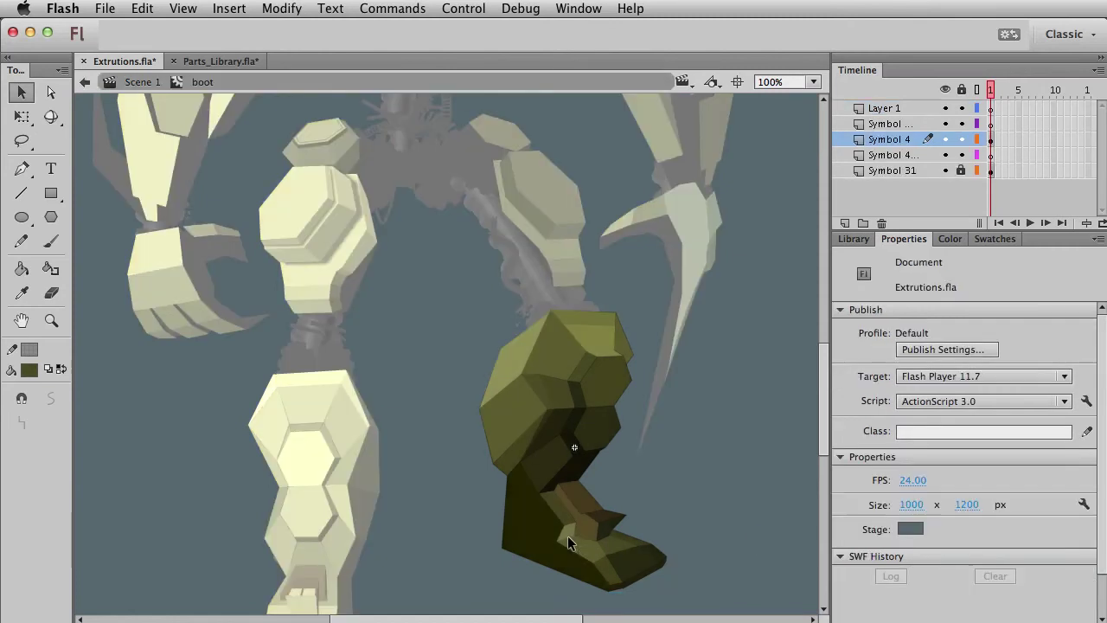
pyautogui.click(960, 170)
pyautogui.click(506, 506)
pyautogui.click(571, 522)
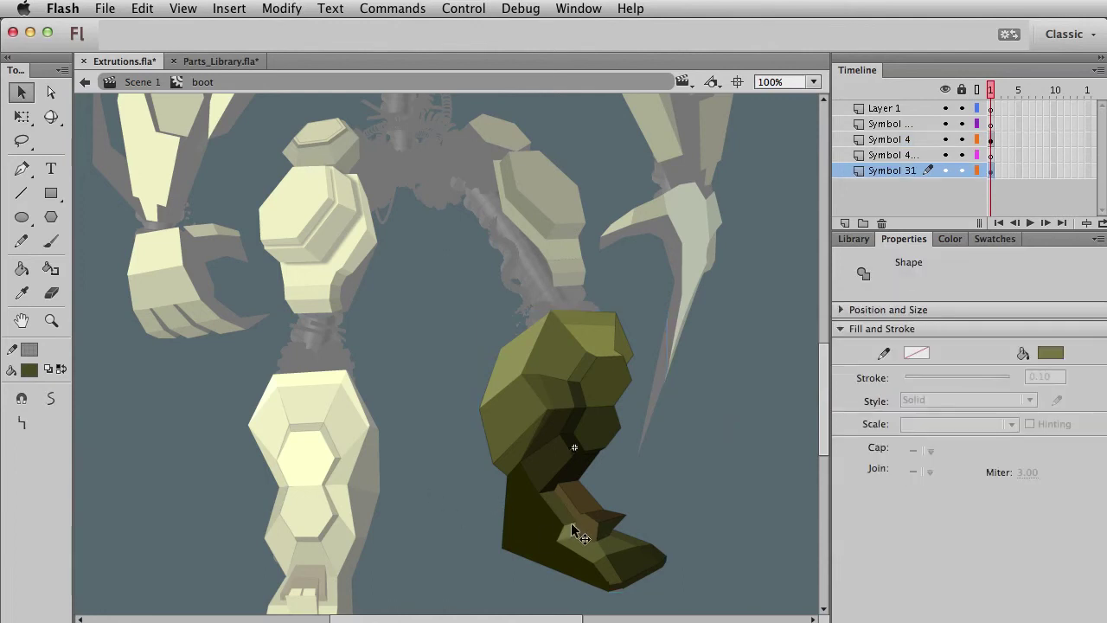
pyautogui.click(961, 140)
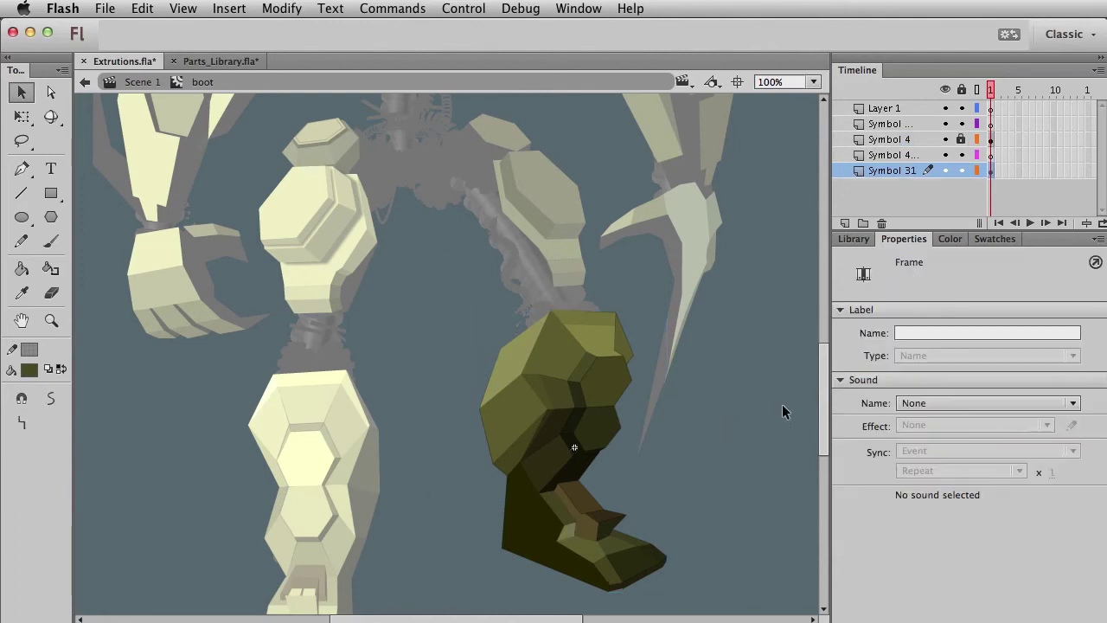
pyautogui.click(590, 516)
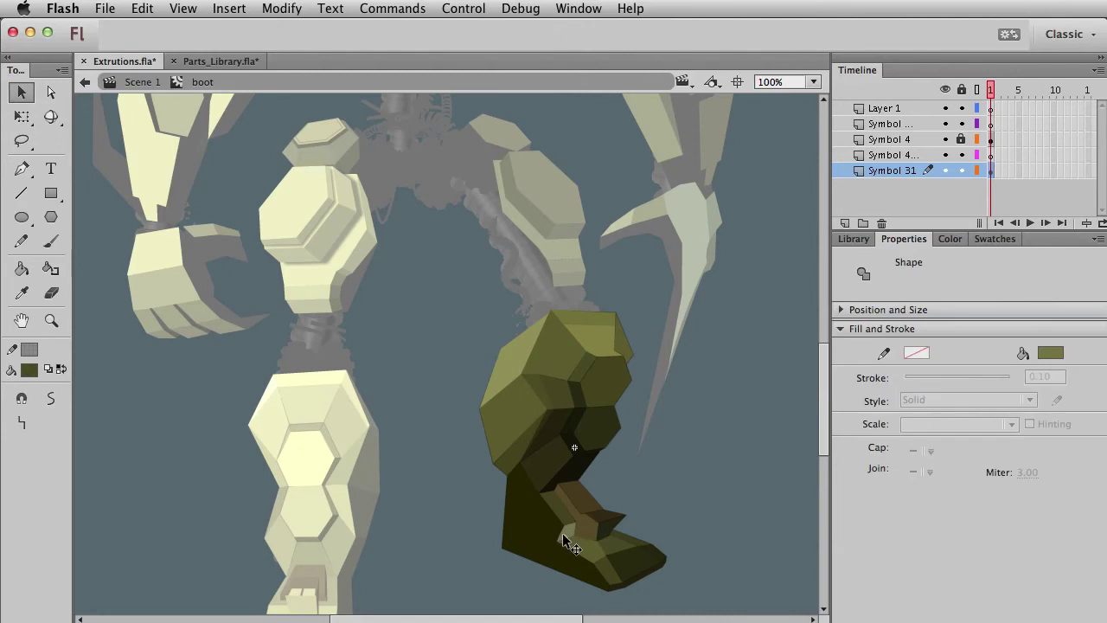
# Step: Fill the small light facet beside the brown ankle block with the dark color sampled from the boot, and return to Scene 1
pyautogui.click(563, 535)
pyautogui.click(562, 534)
pyautogui.click(29, 370)
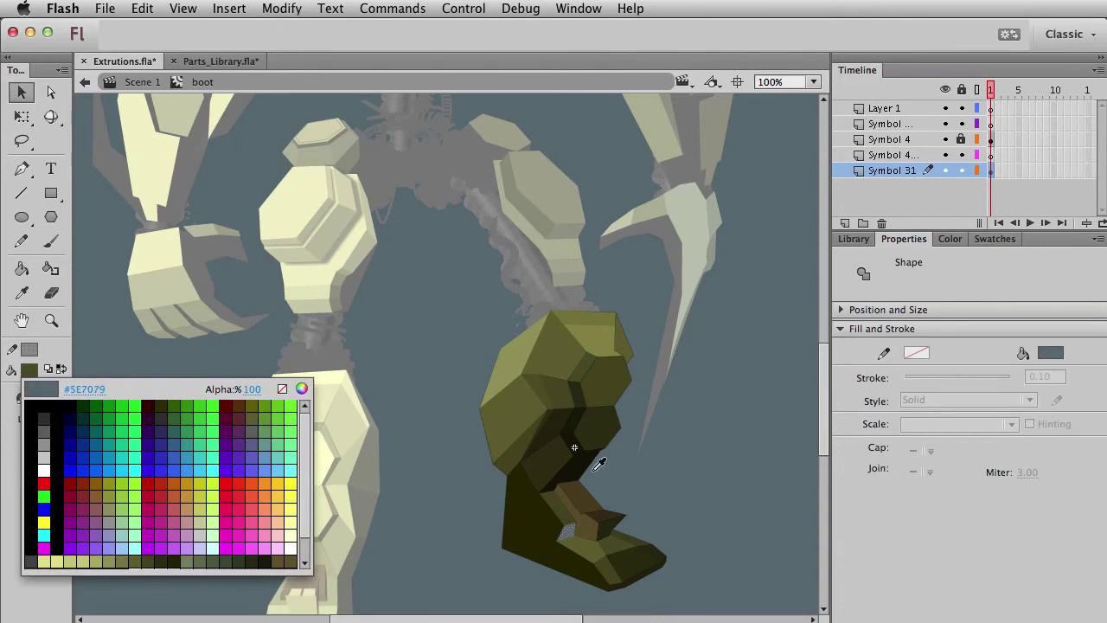
pyautogui.click(584, 467)
pyautogui.click(720, 510)
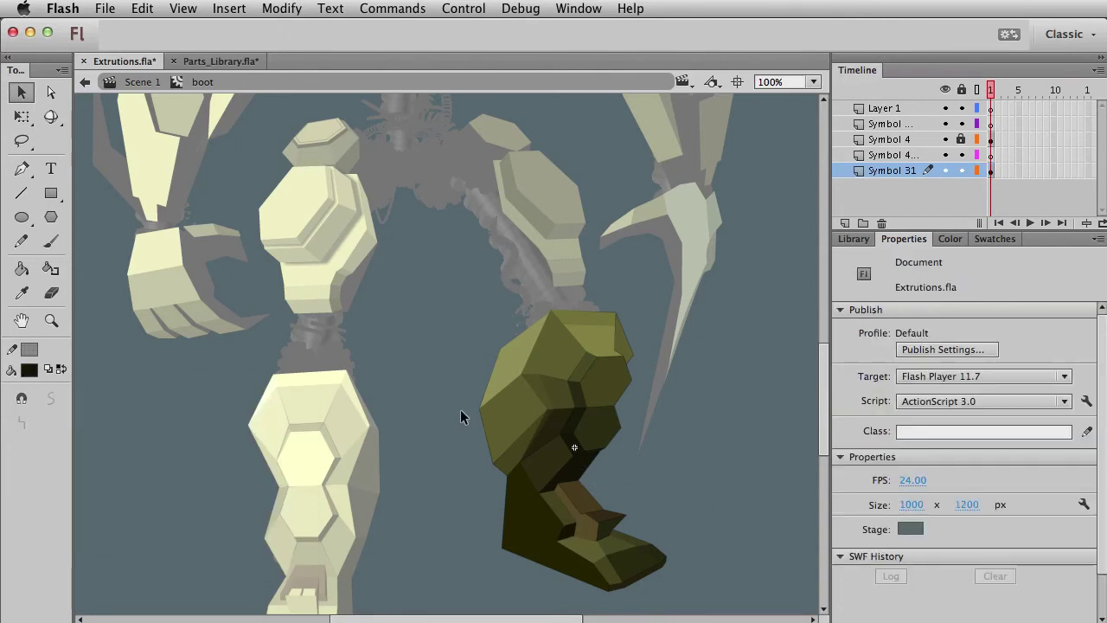
pyautogui.doubleClick(654, 526)
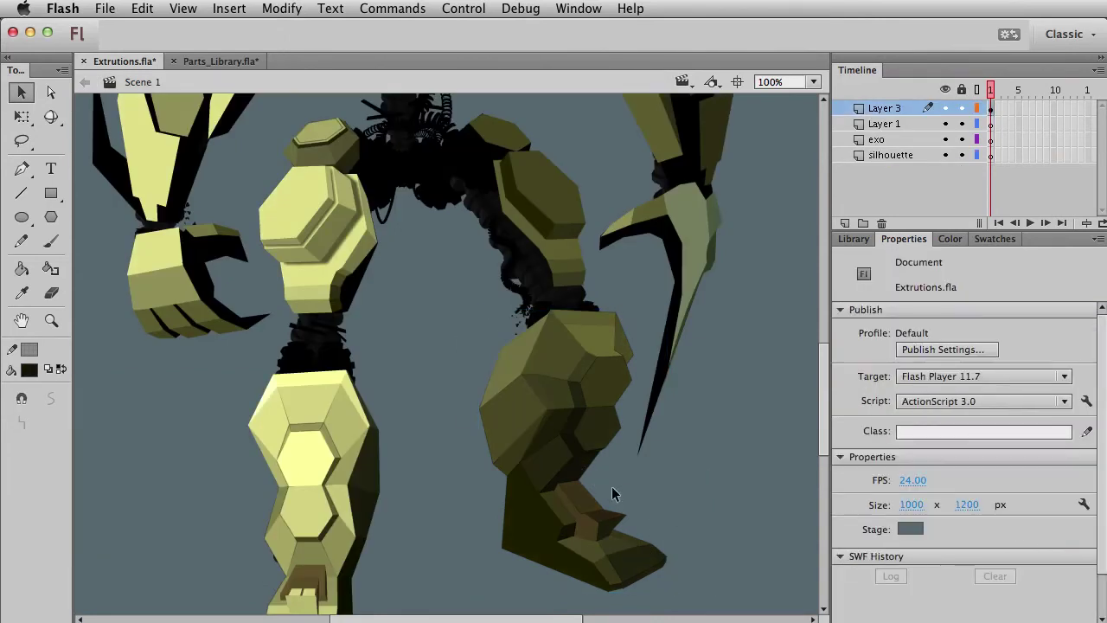
# Step: Switch to Parts_Library.fla and look over the reusable gears, columns, hoses and rocks
pyautogui.click(211, 60)
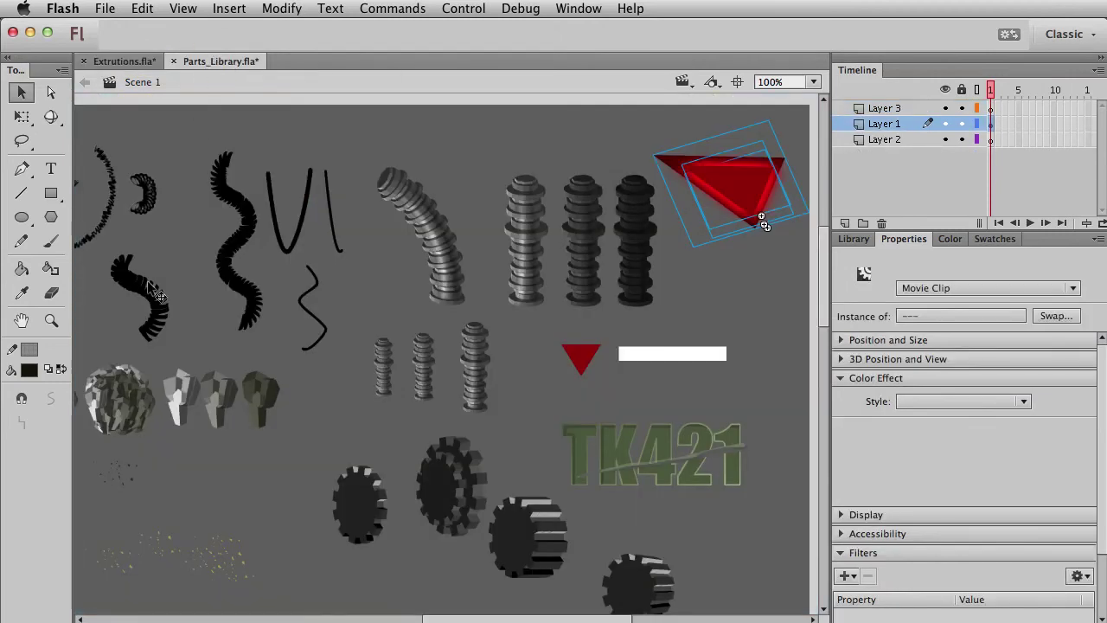
pyautogui.click(434, 533)
pyautogui.moveTo(293, 430); pyautogui.dragTo(463, 404)
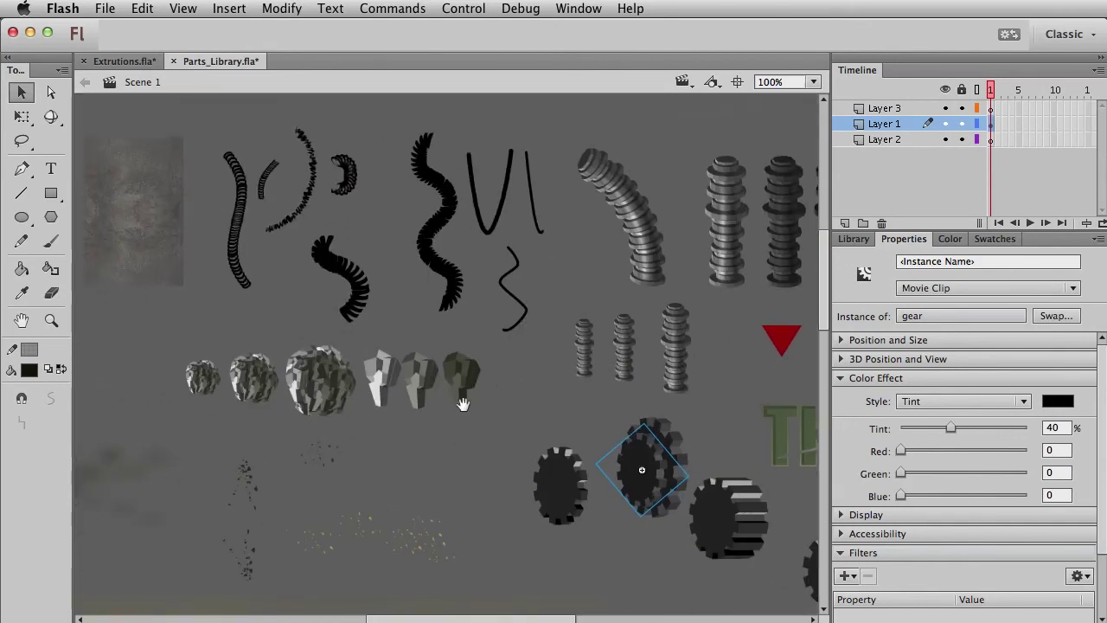
pyautogui.moveTo(422, 456); pyautogui.dragTo(147, 425)
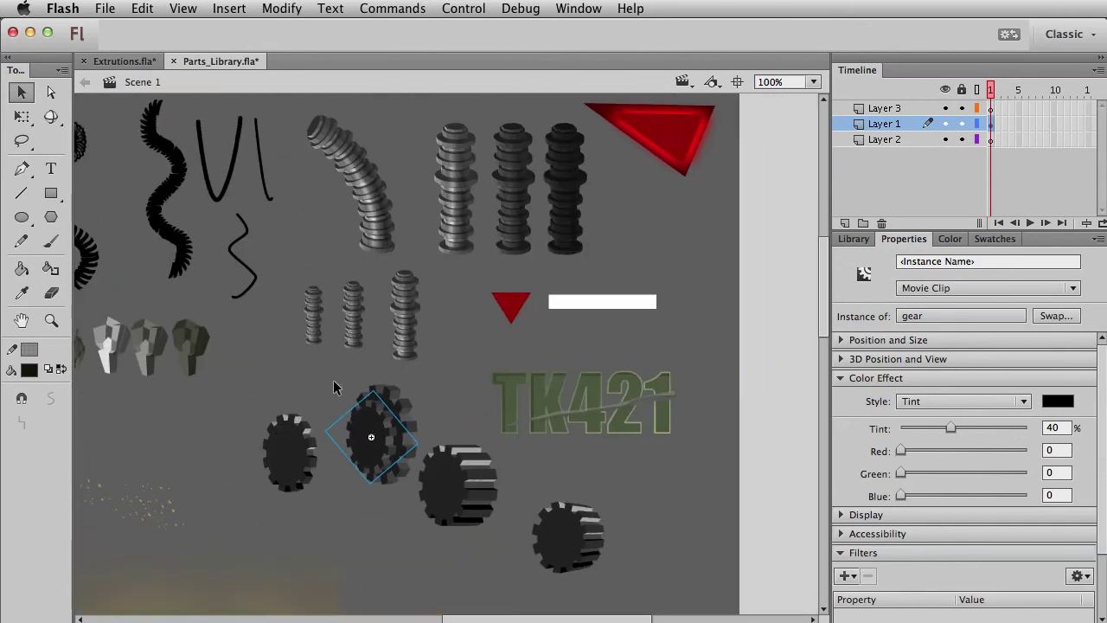
pyautogui.moveTo(430, 485); pyautogui.dragTo(444, 498)
# Step: Pull the red arrow's stacked pieces apart to inspect them, and stack them back together
pyautogui.moveTo(736, 195); pyautogui.dragTo(574, 75)
pyautogui.moveTo(667, 202); pyautogui.dragTo(485, 308)
pyautogui.click(582, 296)
pyautogui.moveTo(468, 249); pyautogui.dragTo(660, 250)
pyautogui.click(504, 247)
pyautogui.moveTo(510, 281); pyautogui.dragTo(593, 394)
pyautogui.click(474, 245)
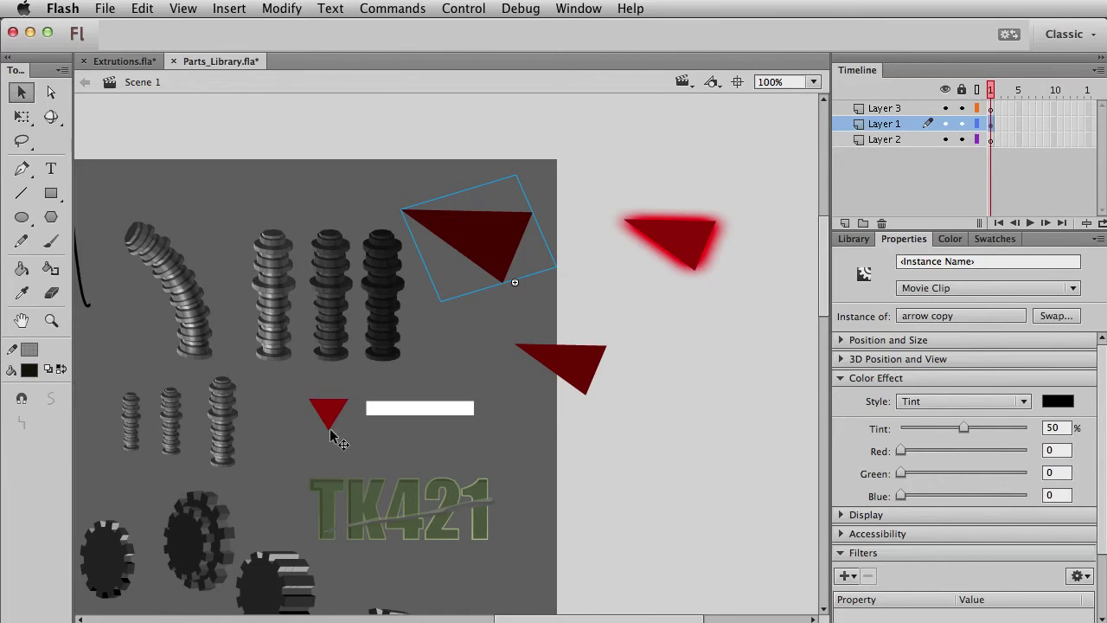
pyautogui.moveTo(590, 381); pyautogui.dragTo(505, 255)
pyautogui.moveTo(659, 244); pyautogui.dragTo(510, 262)
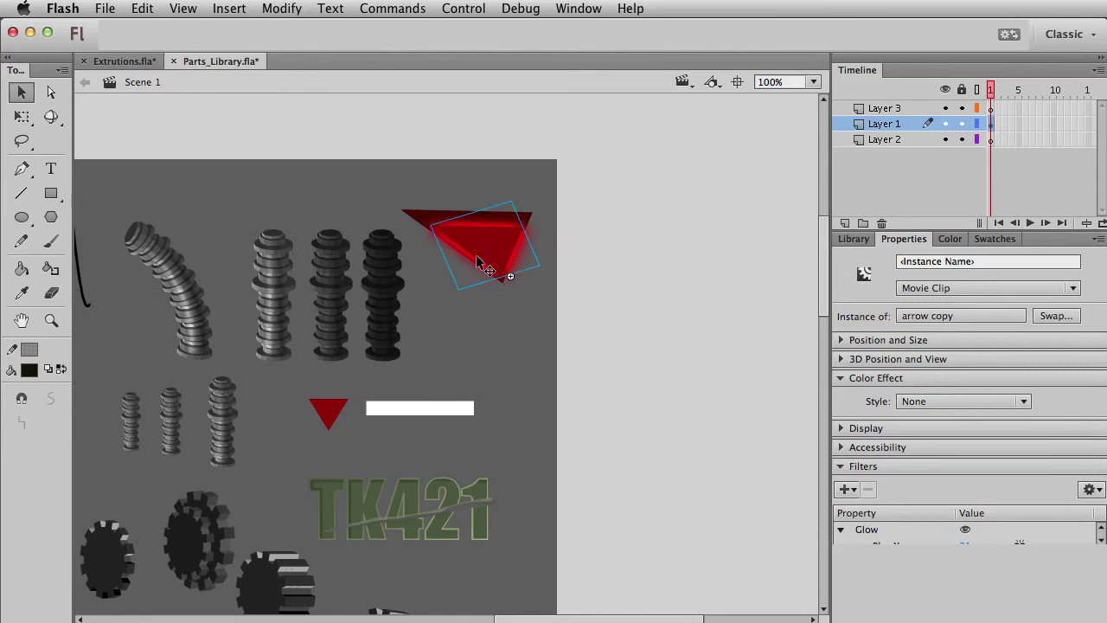
# Step: Undo the red arrow's recent piece moves and redo them
pyautogui.press('super+z')
pyautogui.press('super+z')
pyautogui.press('super+z')
pyautogui.press('super+z')
pyautogui.press('super+z')
pyautogui.press('super+z')
pyautogui.press('super+y')
pyautogui.press('super+y')
pyautogui.press('super+y')
pyautogui.press('super+y')
pyautogui.press('super+y')
pyautogui.press('super+y')
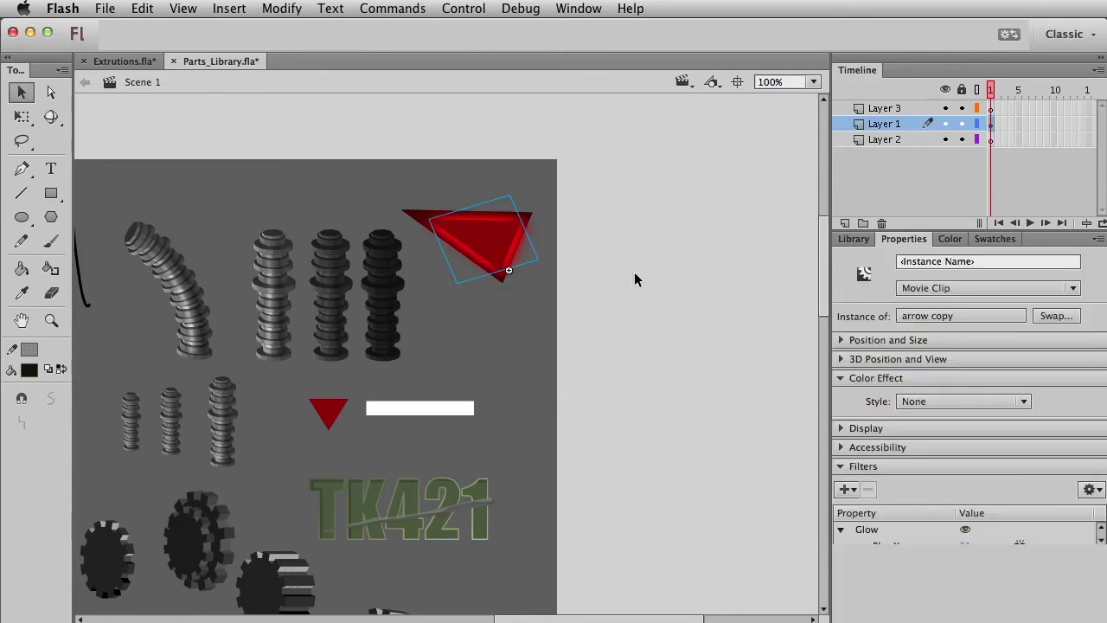
# Step: Nudge the glowing red arrow piece up and left over its darker base
pyautogui.click(634, 272)
pyautogui.moveTo(500, 245); pyautogui.dragTo(473, 247)
pyautogui.click(489, 245)
pyautogui.click(553, 251)
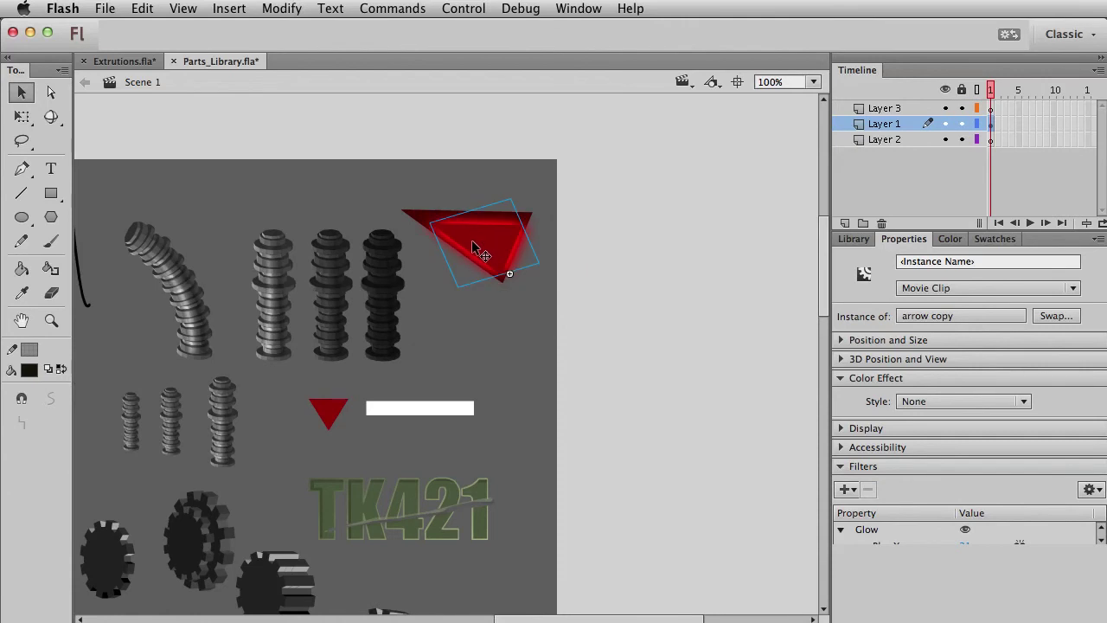
pyautogui.press('Up')
pyautogui.press('Left')
pyautogui.press('Left')
# Step: Select the red arrow's pieces, the stacked gear pieces and the arched column together for copying
pyautogui.moveTo(381, 175); pyautogui.dragTo(633, 345)
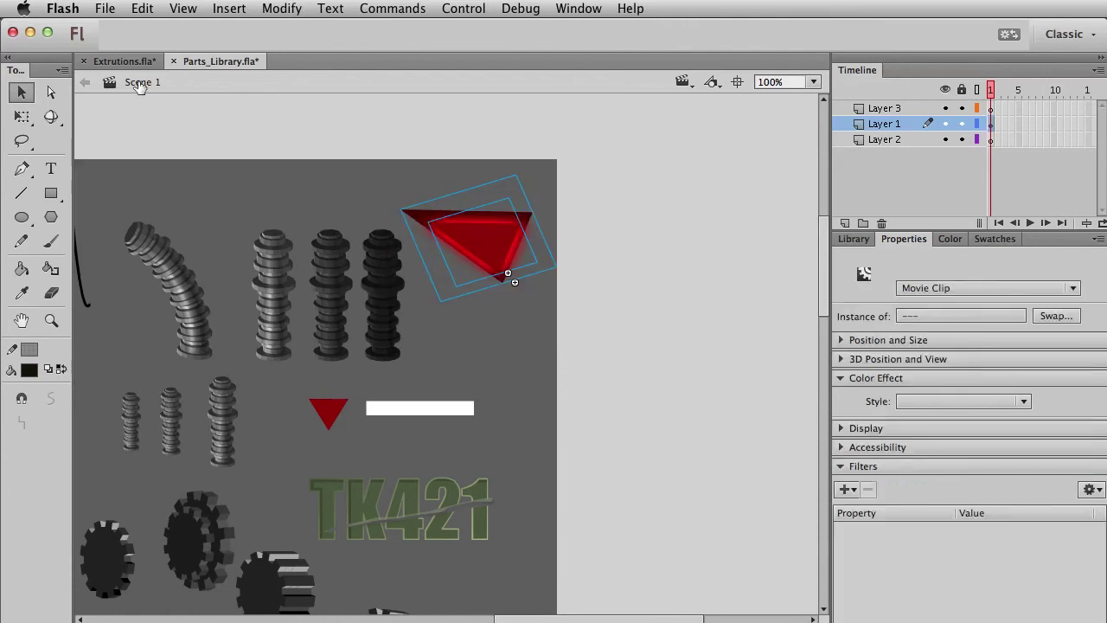
pyautogui.moveTo(269, 350); pyautogui.dragTo(471, 259)
pyautogui.moveTo(353, 378); pyautogui.dragTo(459, 522)
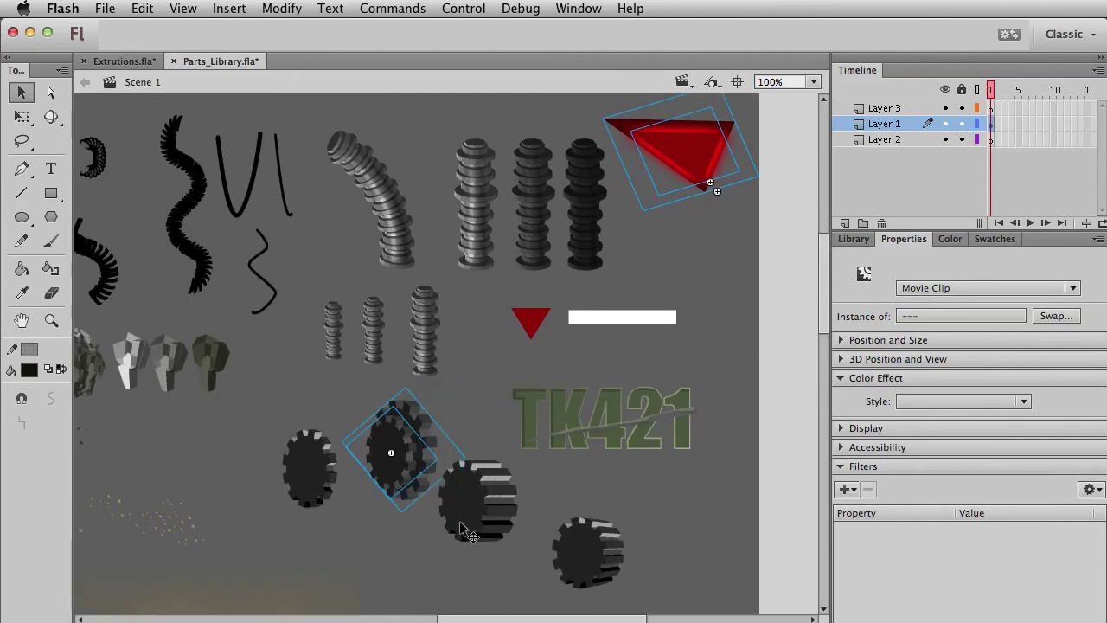
pyautogui.moveTo(310, 366); pyautogui.dragTo(535, 456)
pyautogui.moveTo(561, 397); pyautogui.dragTo(526, 326)
pyautogui.keyDown('shift'); pyautogui.click(399, 291); pyautogui.keyUp('shift')
pyautogui.scroll(-3, 354, 395)
pyautogui.hscroll(5, 354, 395)
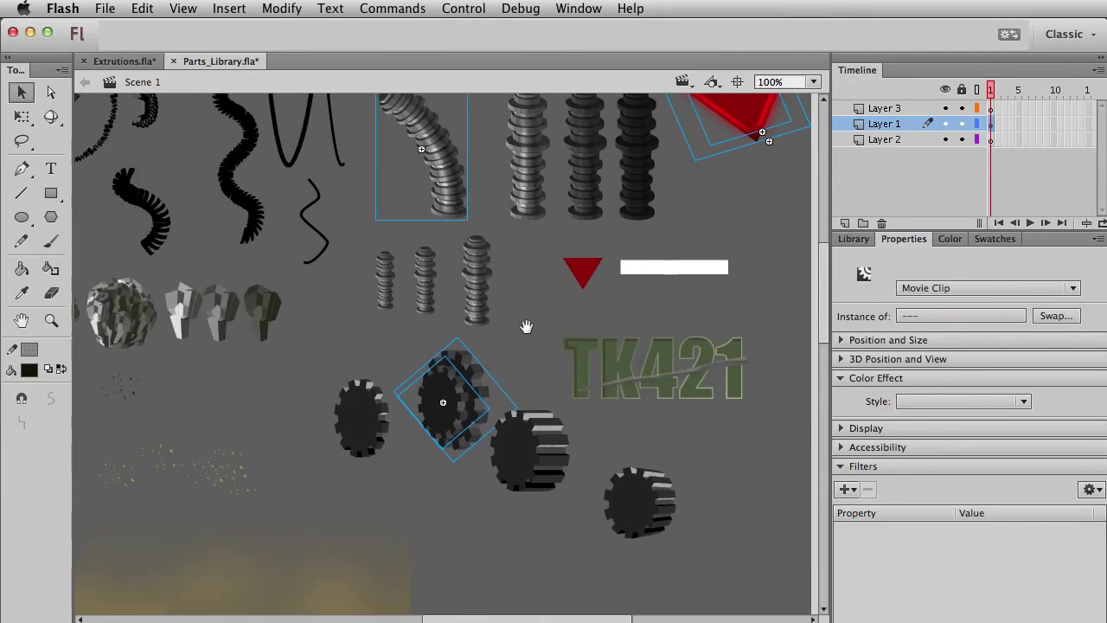
pyautogui.scroll(3, 525, 326)
pyautogui.hscroll(-6, 525, 327)
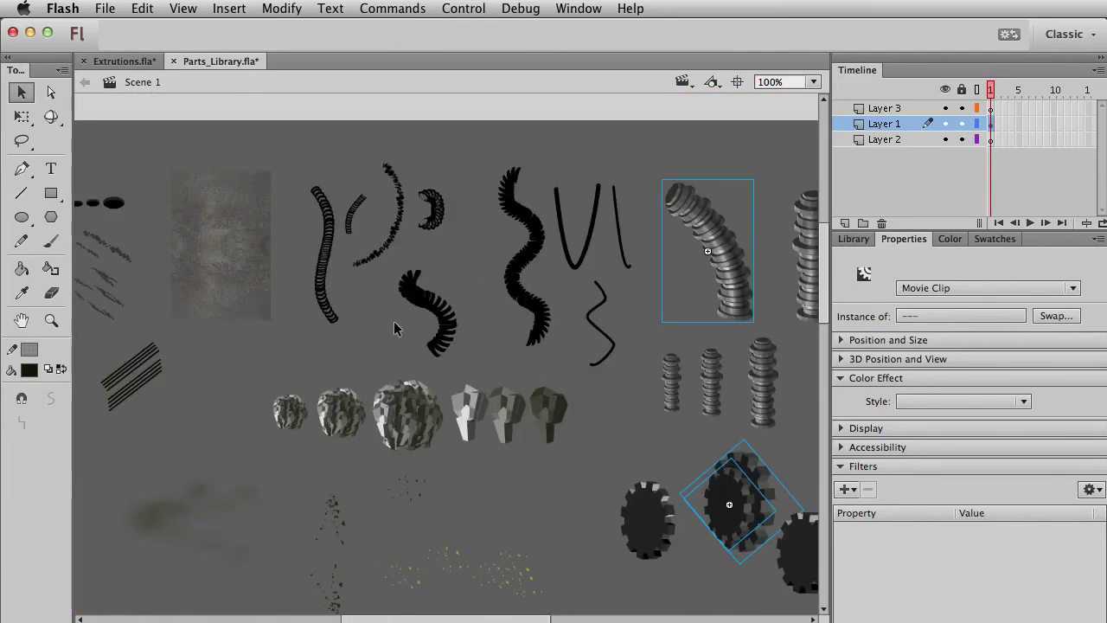
# Step: Switch back to Extrutions.fla and set the boot's black tint to 32%
pyautogui.click(124, 61)
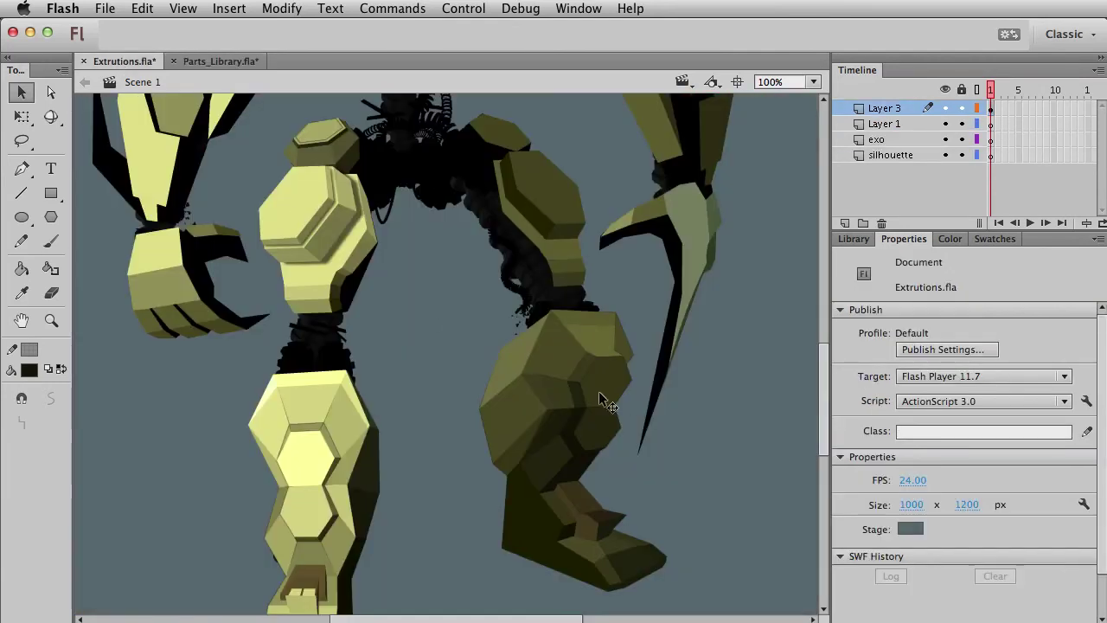
pyautogui.click(605, 400)
pyautogui.hscroll(4, 588, 406)
pyautogui.moveTo(908, 428); pyautogui.dragTo(939, 429)
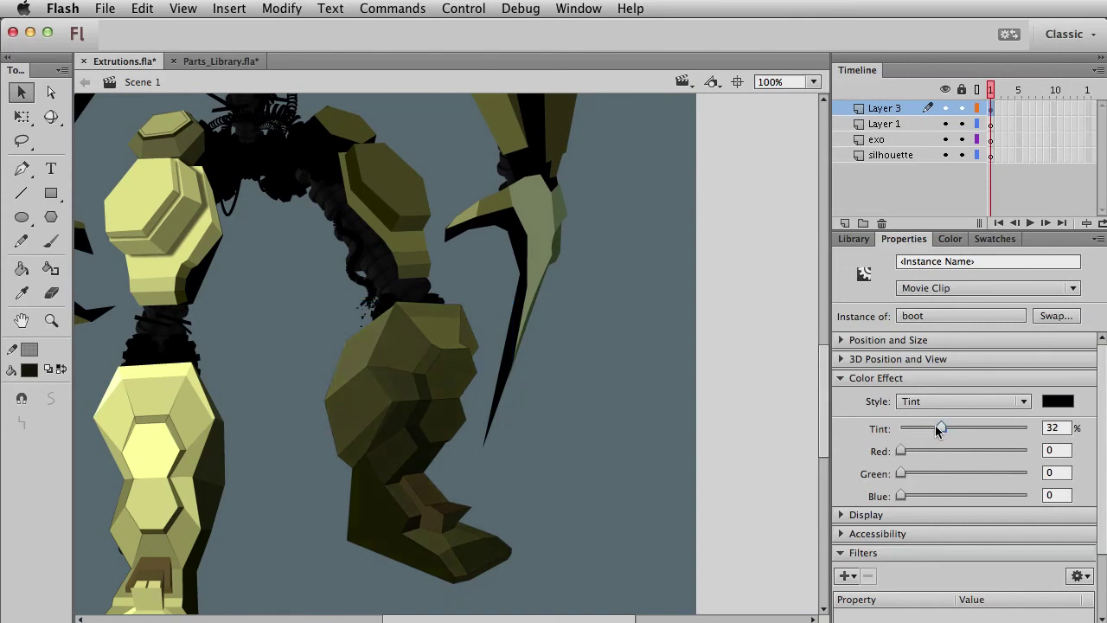
# Step: Paste the copied arrow, gear and arched column in place, scale them down and arrange them on the boot
pyautogui.hotkey('ctrl', 'shift', 'v')
pyautogui.press('q')
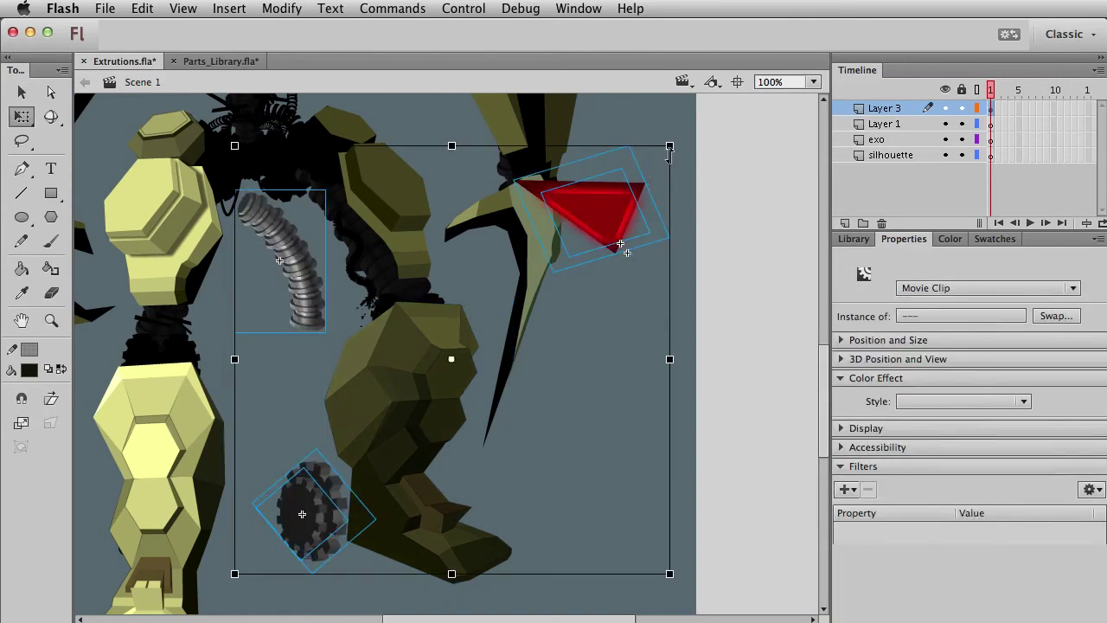
pyautogui.moveTo(672, 145); pyautogui.dragTo(457, 345)
pyautogui.press('v')
pyautogui.click(575, 378)
# Step: Scale the red arrow's pieces down on the boot's top facet and shift them slightly up and left
pyautogui.click(495, 298)
pyautogui.keyDown('shift'); pyautogui.click(490, 296); pyautogui.keyUp('shift')
pyautogui.press('q')
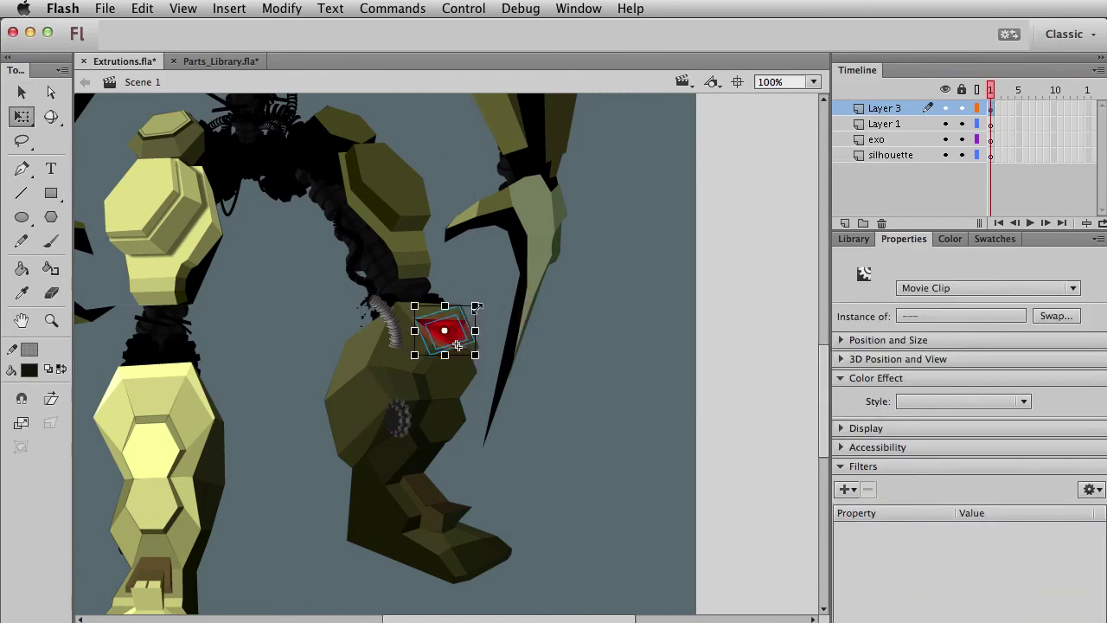
pyautogui.press('v')
pyautogui.click(588, 393)
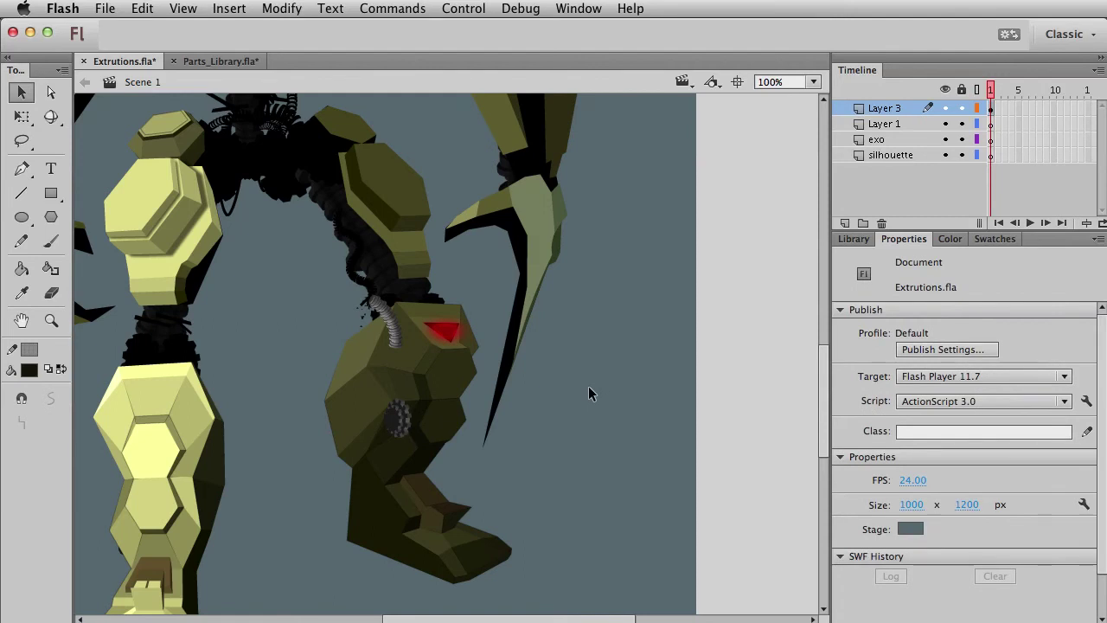
pyautogui.press('super+z')
pyautogui.press('super+z')
pyautogui.press('super+z')
pyautogui.press('super+z')
pyautogui.press('super+z')
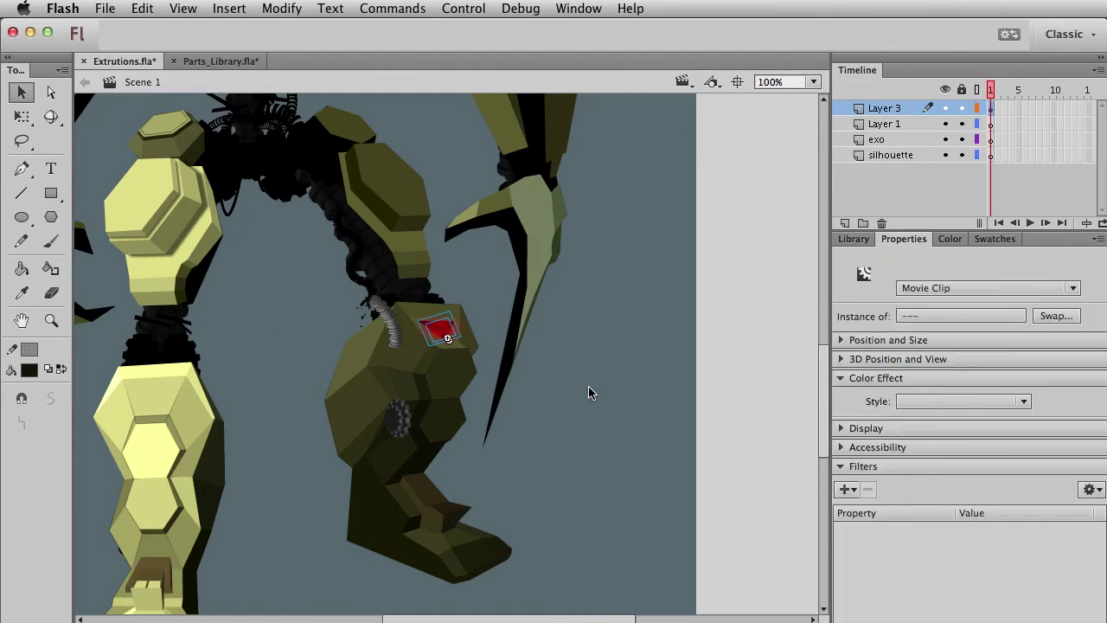
pyautogui.click(588, 394)
# Step: Select the gear pieces on the boot and darken them with a black Tint of 58%
pyautogui.moveTo(273, 370); pyautogui.dragTo(427, 451)
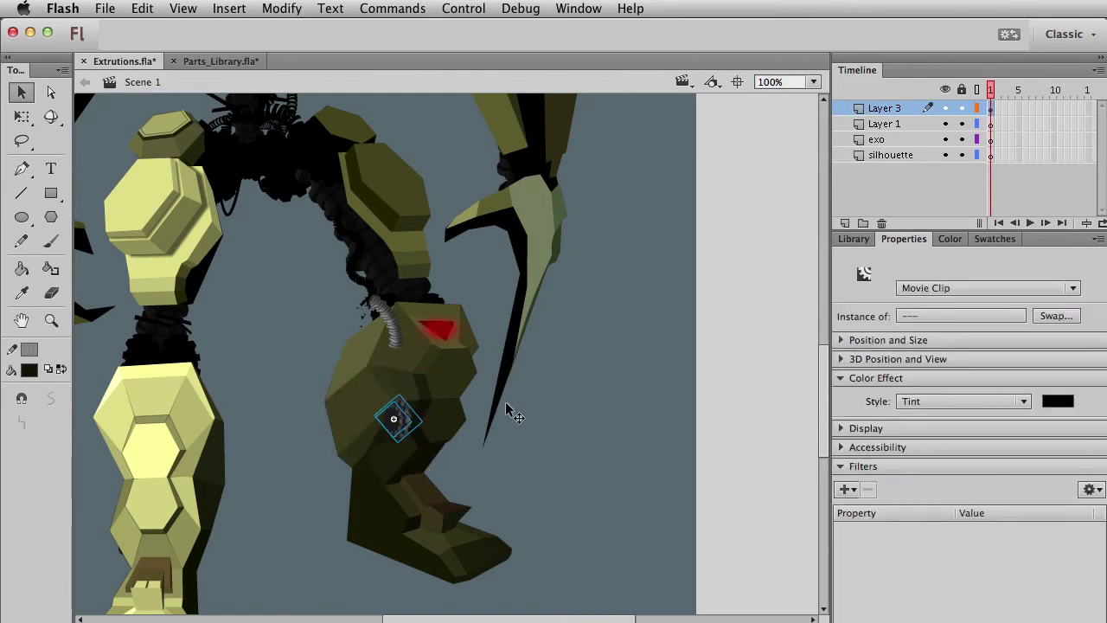
pyautogui.click(1029, 401)
pyautogui.click(985, 458)
pyautogui.click(990, 403)
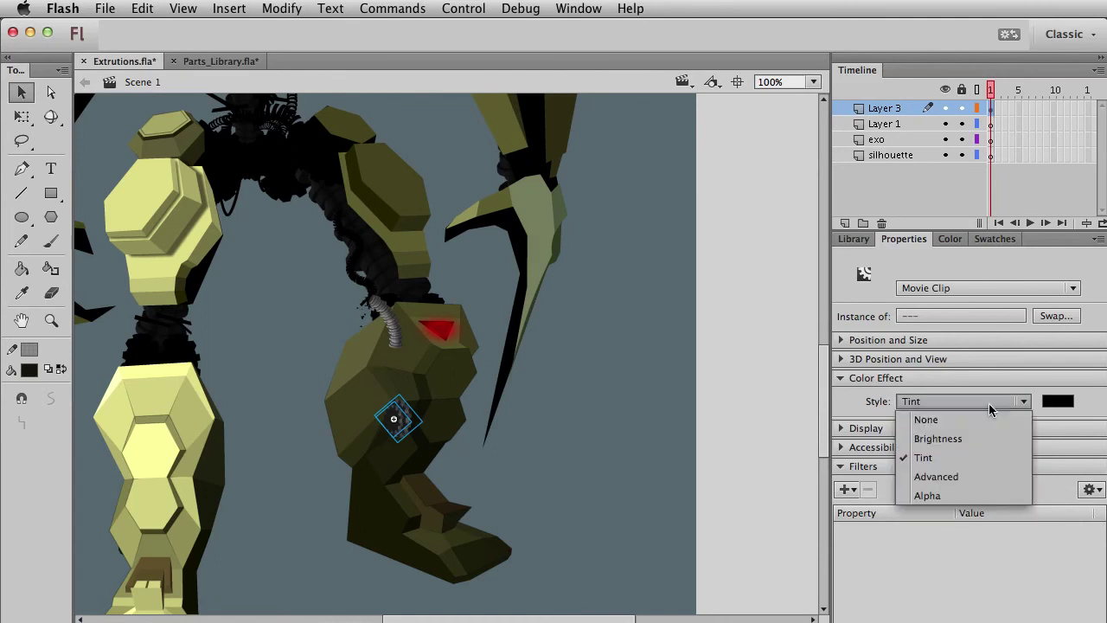
pyautogui.click(968, 419)
pyautogui.click(966, 401)
pyautogui.click(968, 457)
pyautogui.moveTo(951, 428); pyautogui.dragTo(976, 428)
# Step: Move the gear down to the back of the boot's ankle above the heel
pyautogui.click(423, 441)
pyautogui.moveTo(423, 441); pyautogui.dragTo(364, 493)
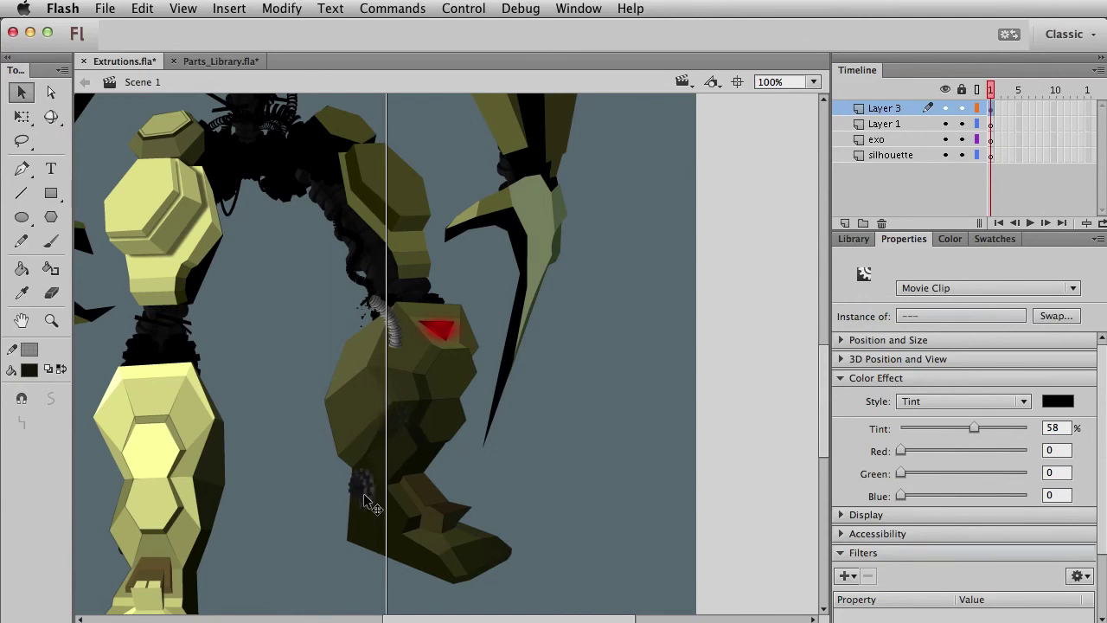
pyautogui.click(320, 505)
# Step: Select both gear pieces at the ankle and set their black tint to 68%
pyautogui.click(361, 492)
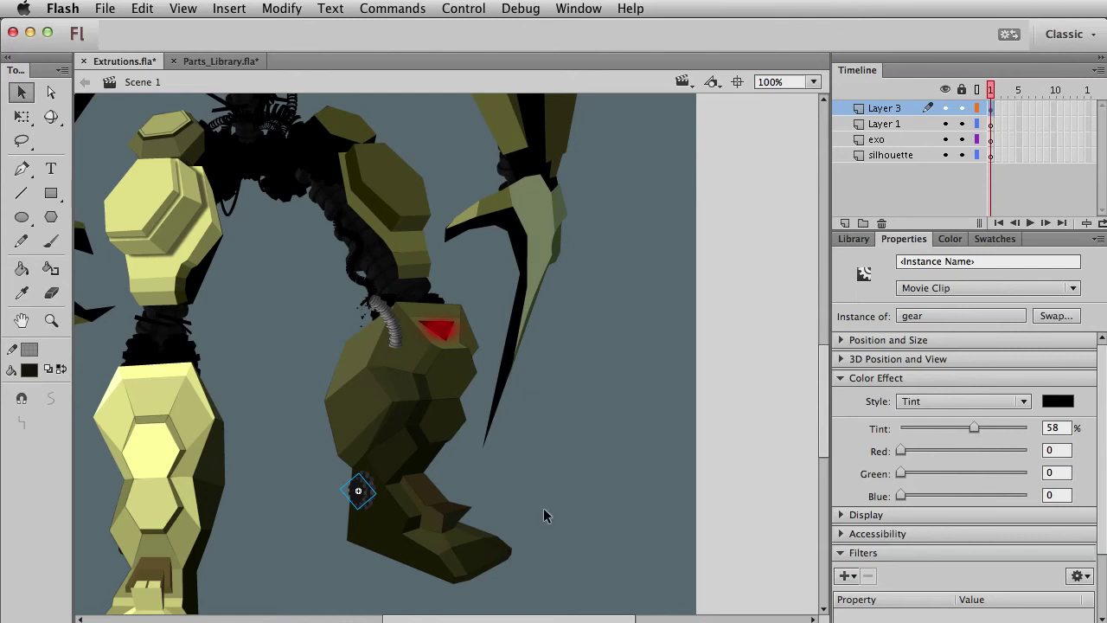
pyautogui.keyDown('shift'); pyautogui.click(373, 484); pyautogui.keyUp('shift')
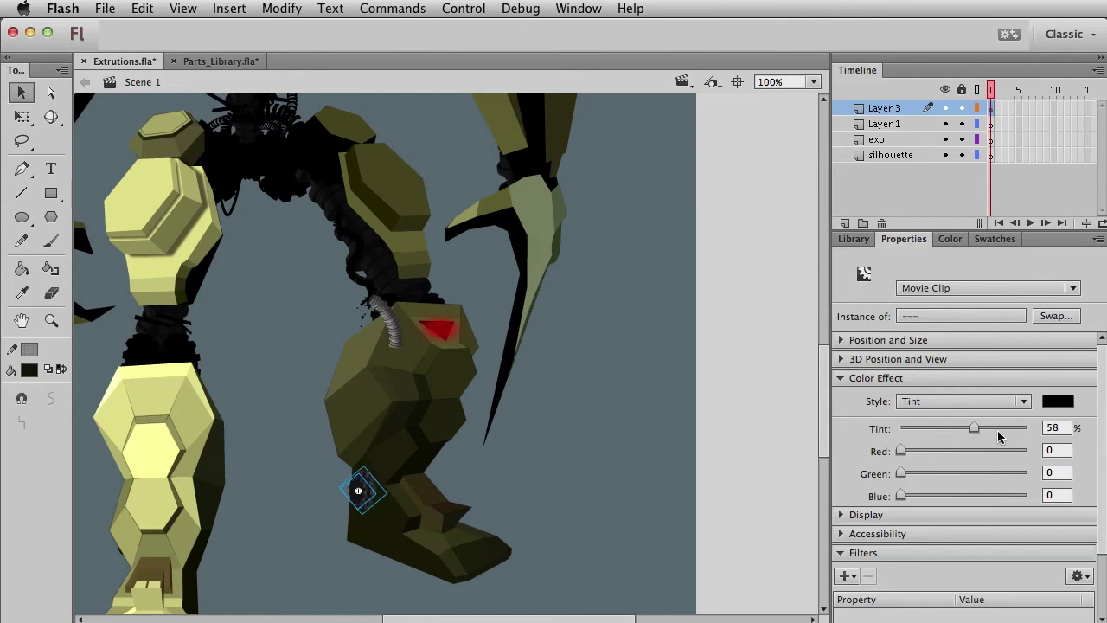
pyautogui.moveTo(977, 428); pyautogui.dragTo(991, 427)
pyautogui.click(510, 485)
# Step: Reselect the gear pieces and nudge them left and up along the back of the ankle
pyautogui.press('super+z')
pyautogui.press('Left')
pyautogui.press('Left')
pyautogui.press('Left')
pyautogui.hotkey('shift', 'Up')
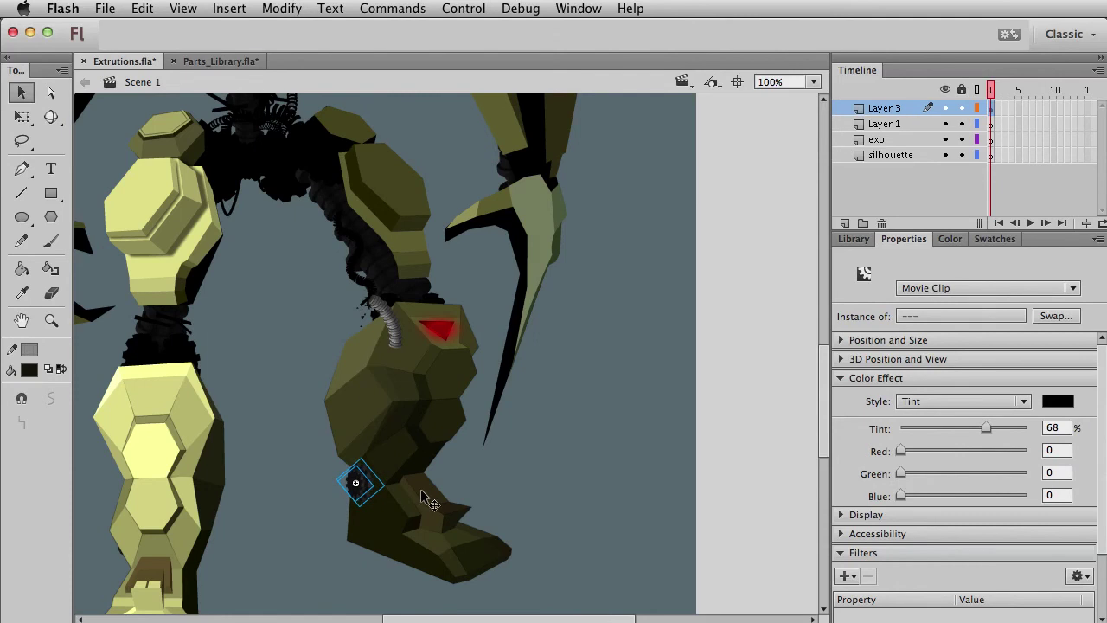
pyautogui.click(536, 480)
# Step: Move the arched column from the top of the boot to the front of the ankle and apply a black Tint of 87%
pyautogui.click(385, 322)
pyautogui.click(959, 401)
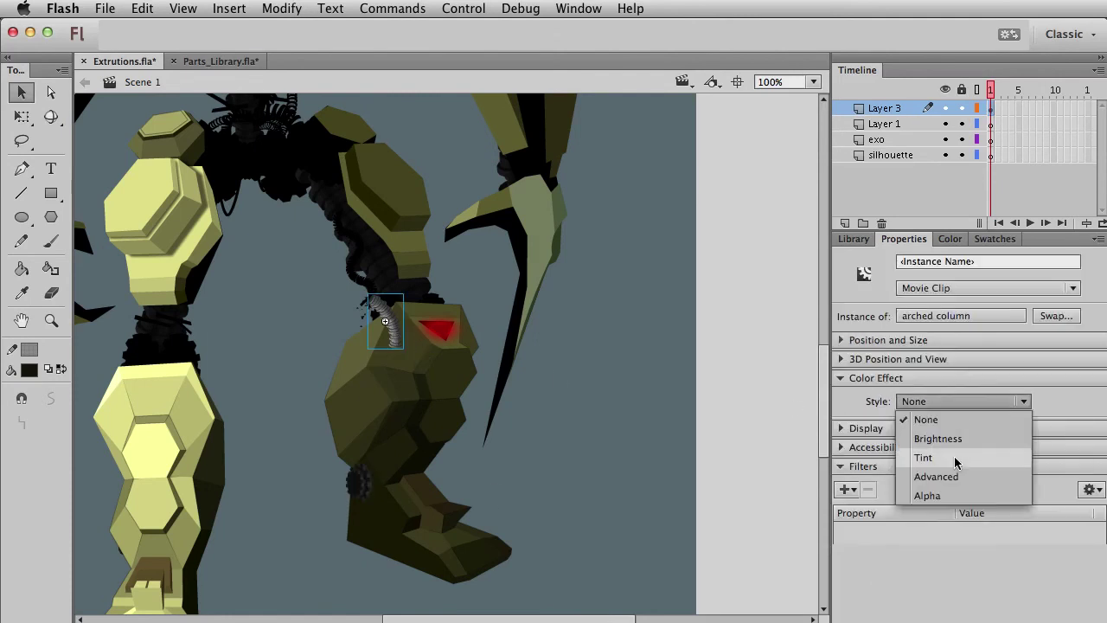
pyautogui.click(924, 457)
pyautogui.moveTo(382, 314); pyautogui.dragTo(461, 508)
pyautogui.click(603, 486)
pyautogui.moveTo(986, 428); pyautogui.dragTo(1007, 430)
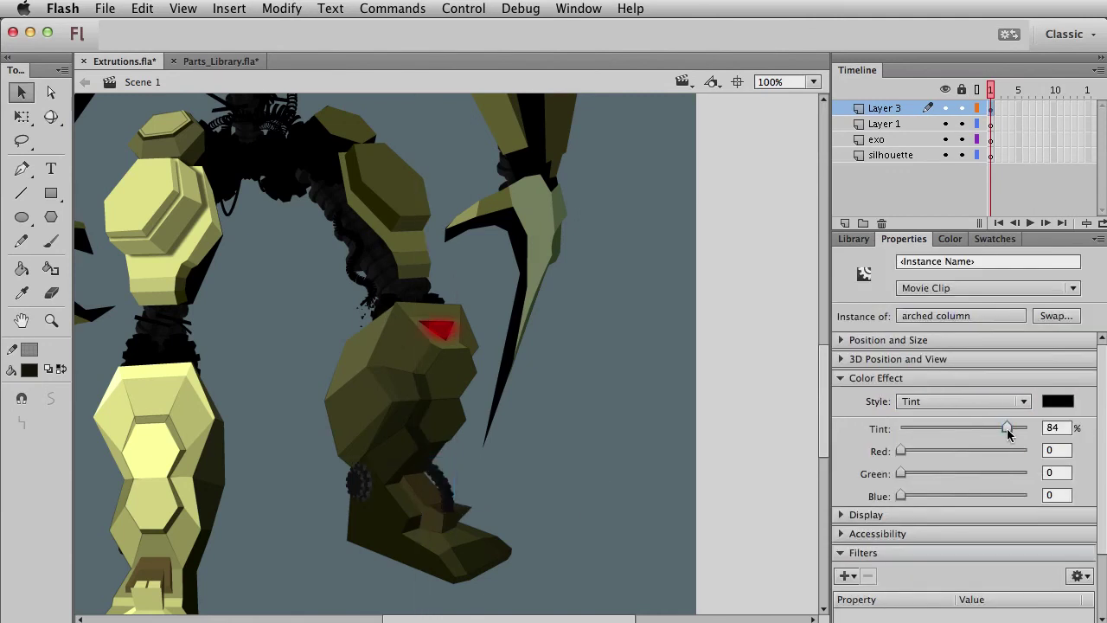
pyautogui.click(595, 489)
pyautogui.click(459, 506)
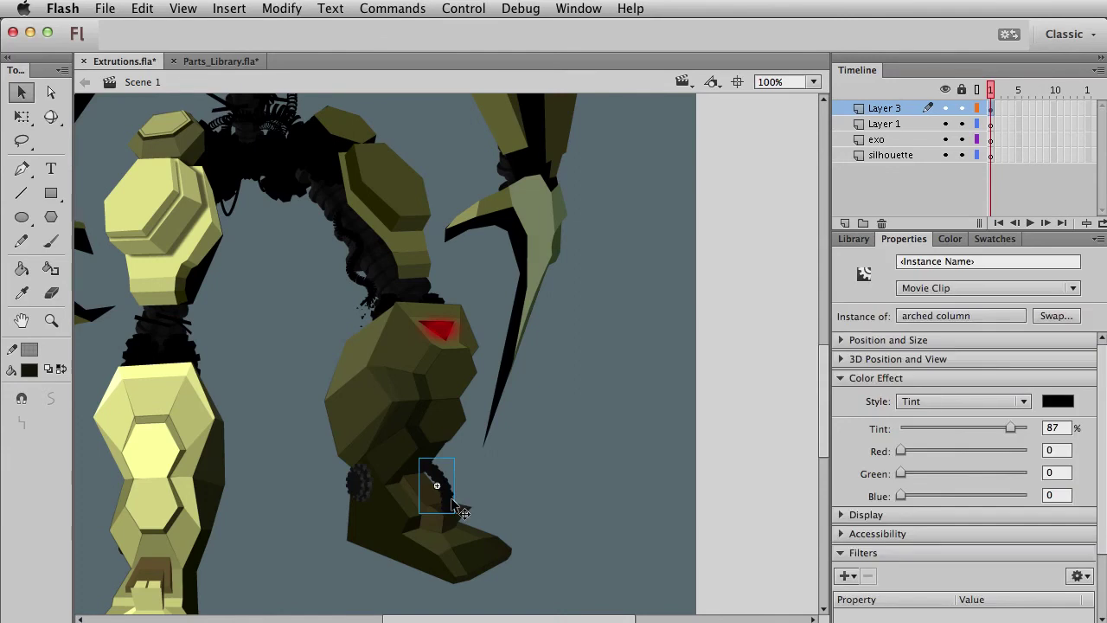
pyautogui.click(510, 497)
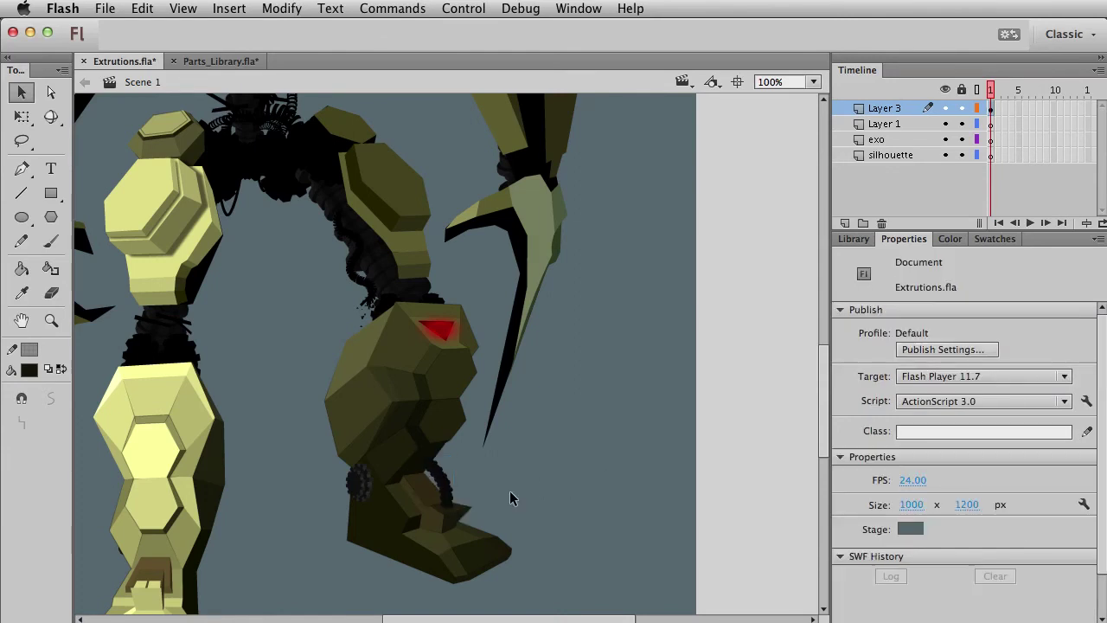
# Step: Duplicate the gear at the back of the ankle, scale the copy down and set it against the original's lower edge
pyautogui.click(355, 482)
pyautogui.moveTo(356, 483); pyautogui.dragTo(450, 359)
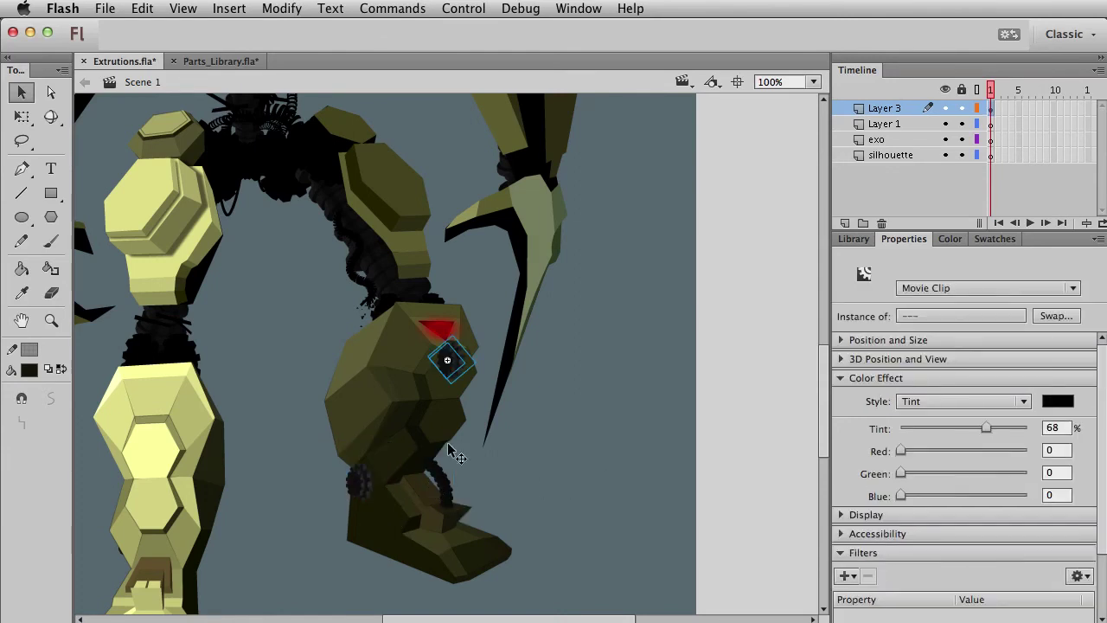
pyautogui.press('q')
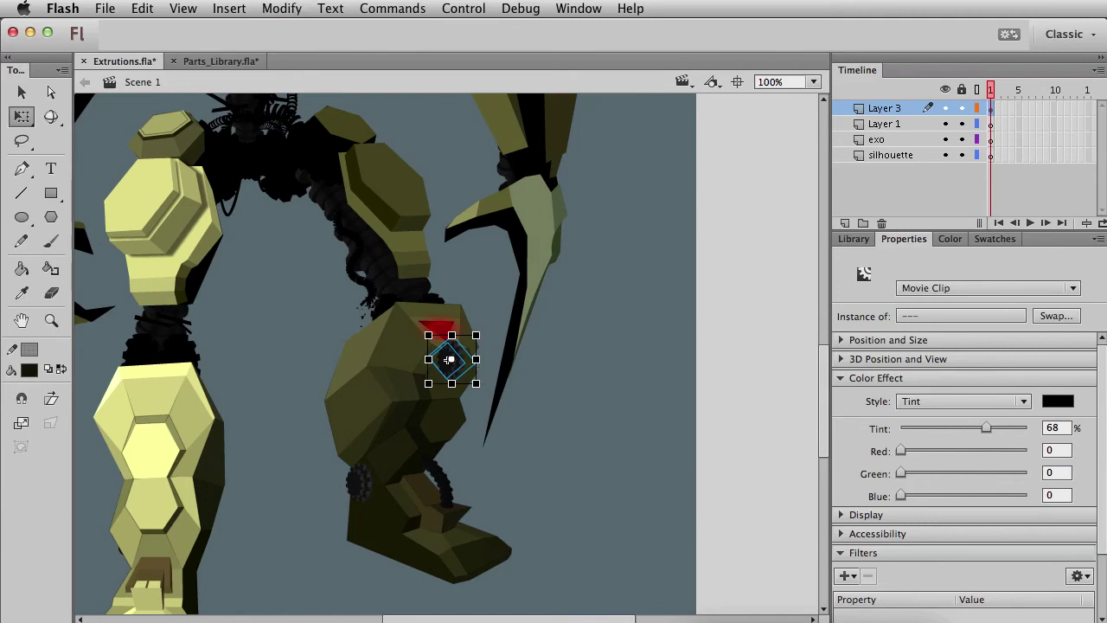
pyautogui.press('v')
pyautogui.moveTo(457, 353); pyautogui.dragTo(376, 497)
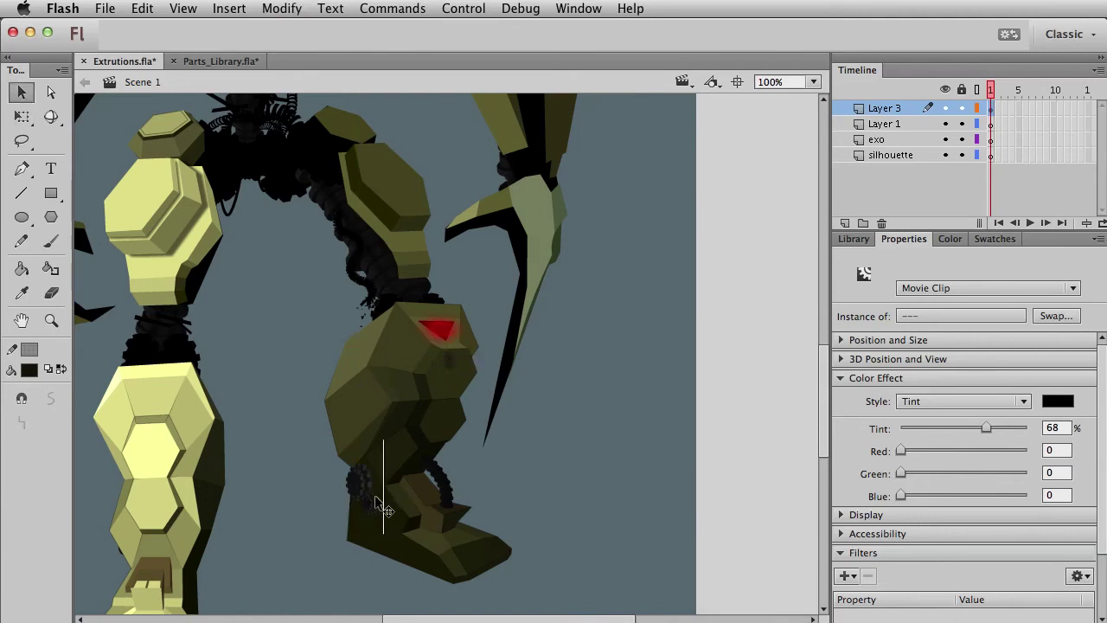
pyautogui.click(665, 445)
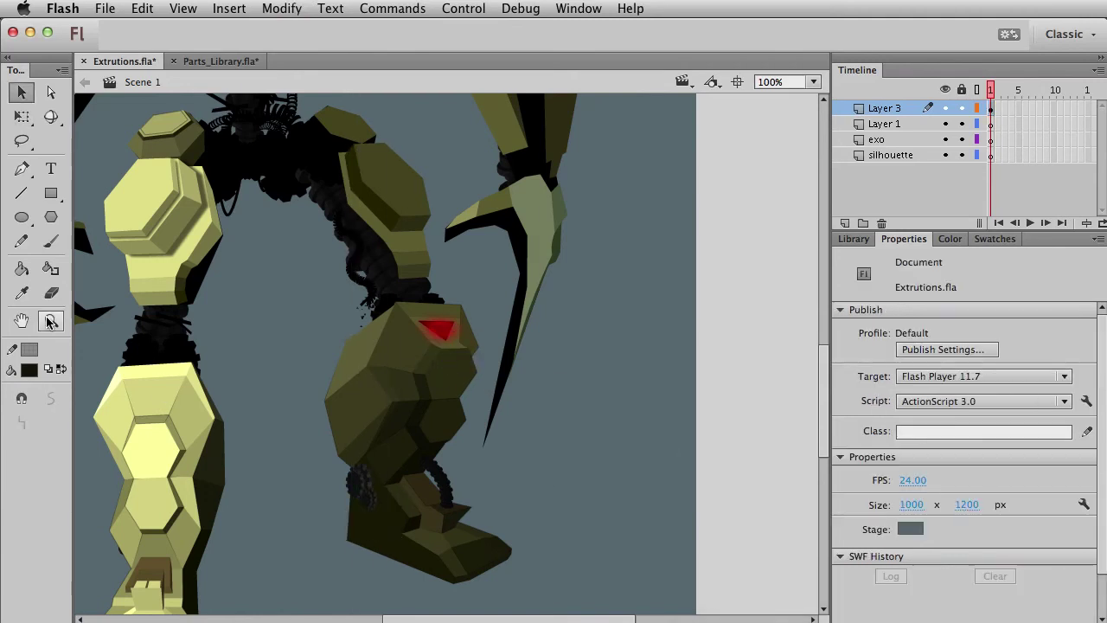
# Step: Duplicate both gears at the back of the ankle and scale the copies down beside the originals, towards the boot's inside
pyautogui.click(50, 321)
pyautogui.moveTo(251, 365); pyautogui.dragTo(503, 597)
pyautogui.press('v')
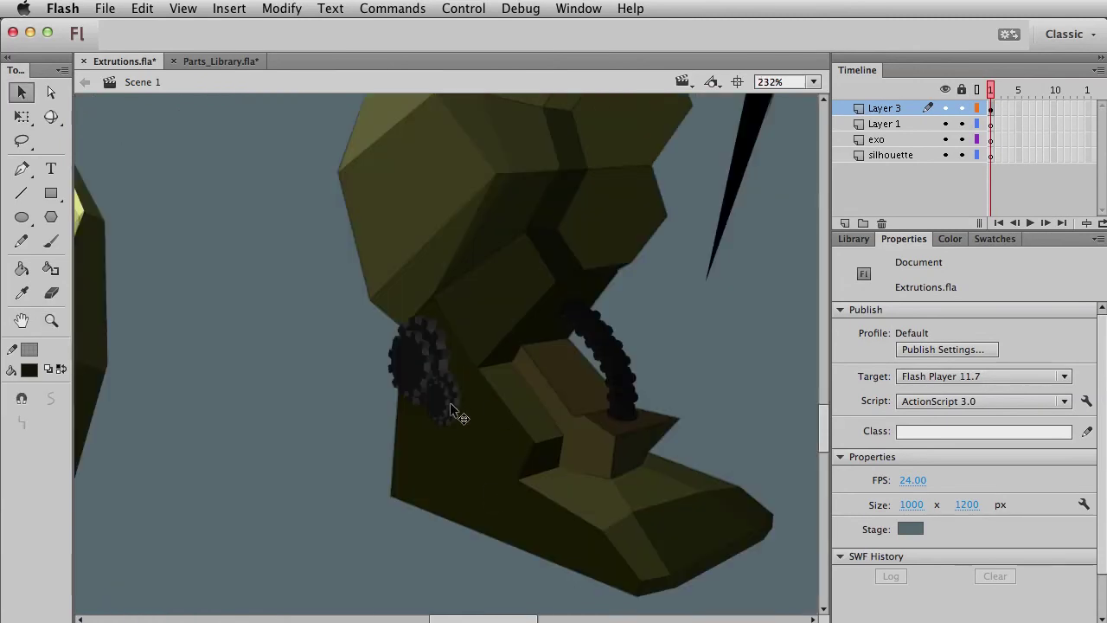
pyautogui.click(456, 412)
pyautogui.moveTo(250, 289); pyautogui.dragTo(509, 476)
pyautogui.moveTo(293, 508); pyautogui.dragTo(498, 258)
pyautogui.press('q')
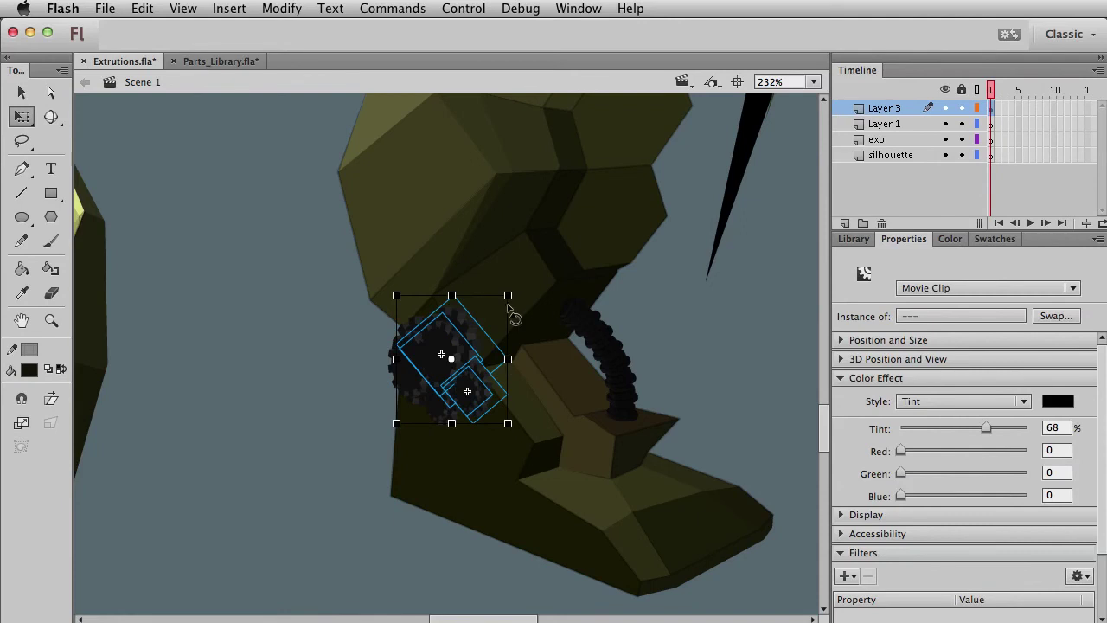
pyautogui.moveTo(501, 300); pyautogui.dragTo(493, 316)
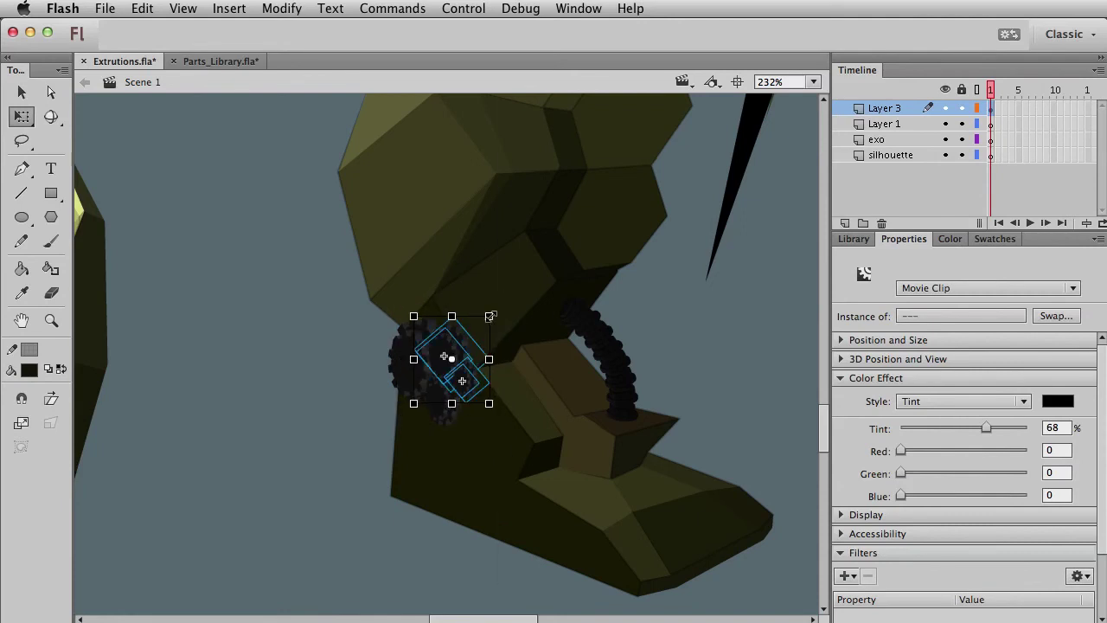
pyautogui.press('v')
# Step: Reduce the black tint on the larger of the two copied gears at the ankle
pyautogui.click(474, 339)
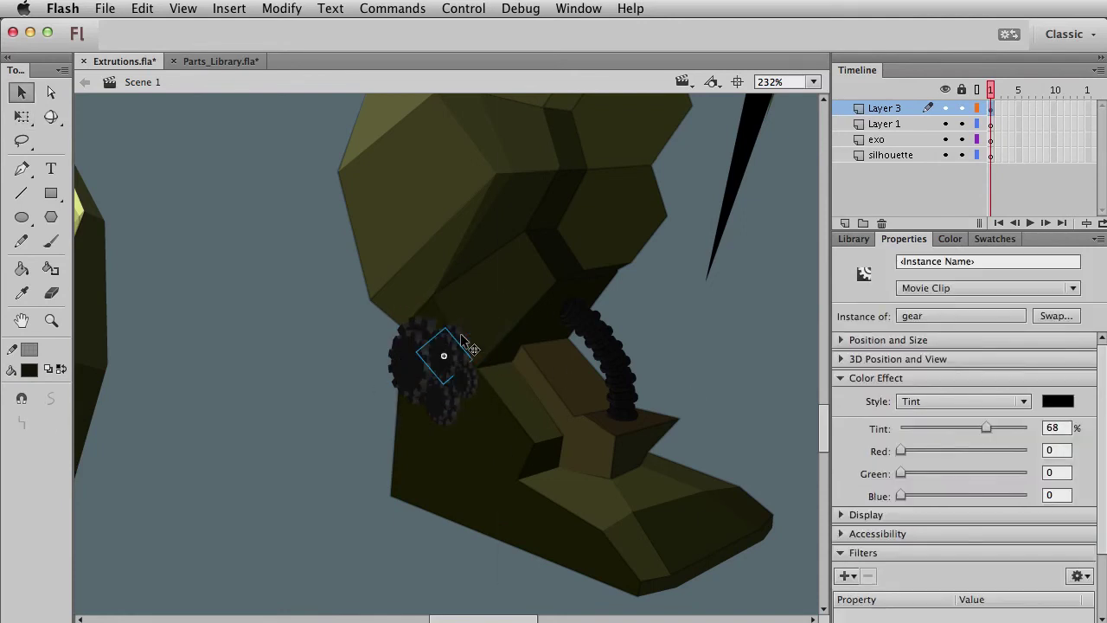
pyautogui.moveTo(986, 428); pyautogui.dragTo(966, 428)
pyautogui.click(373, 471)
# Step: Select all the gears at the back of the ankle and convert them to a movie clip symbol named gear group
pyautogui.press('super+1')
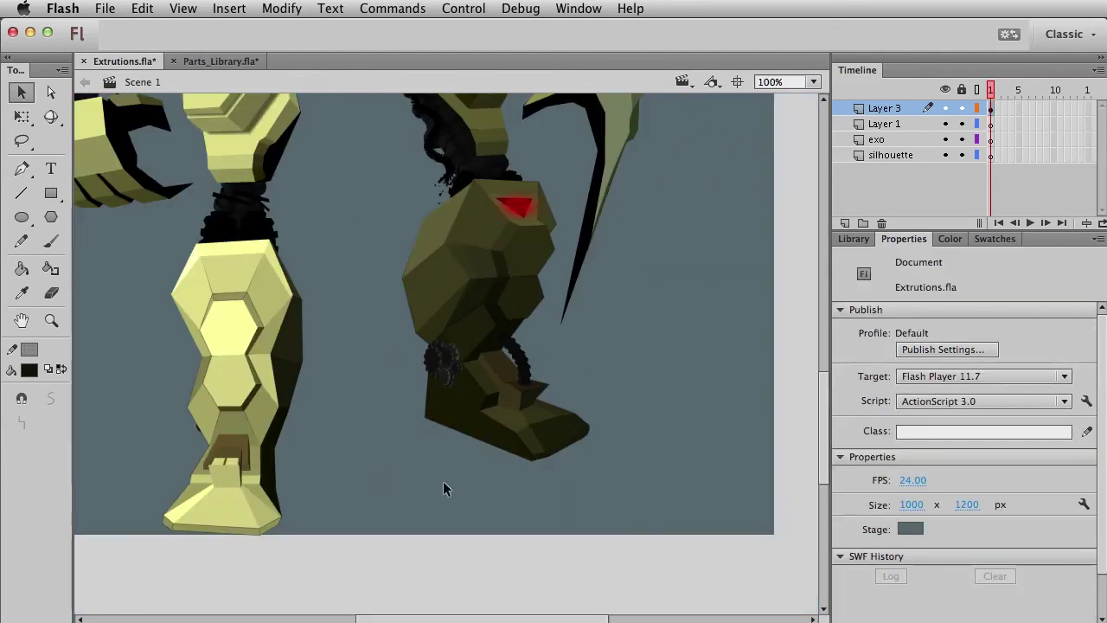
pyautogui.scroll(5, 442, 490)
pyautogui.hscroll(3, 443, 490)
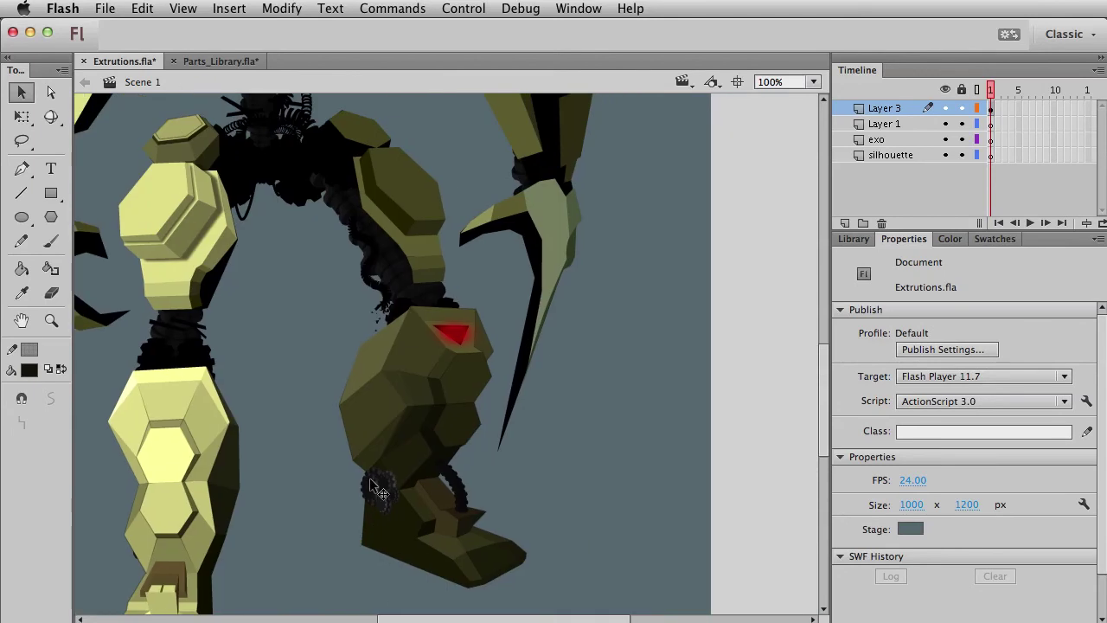
pyautogui.moveTo(327, 443); pyautogui.dragTo(415, 529)
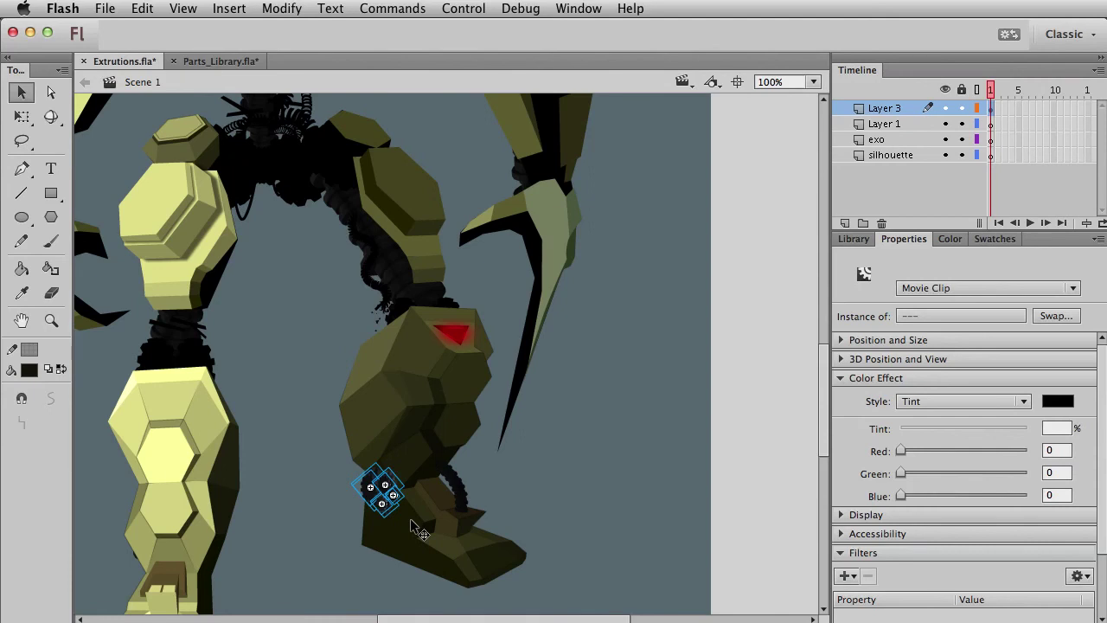
pyautogui.press('F8')
pyautogui.write('gear group')
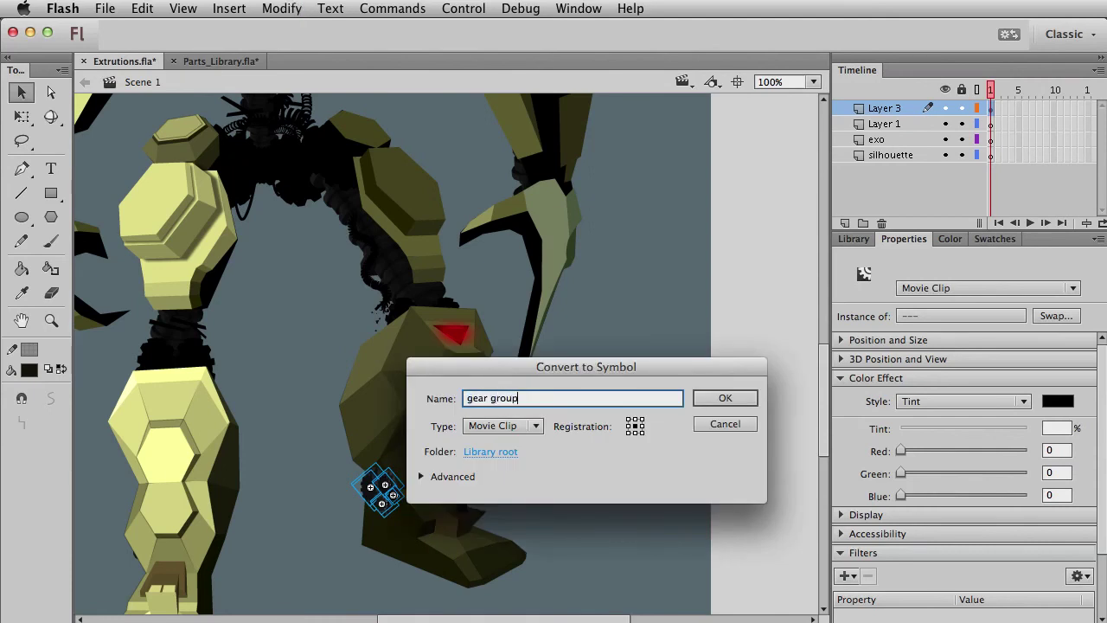
pyautogui.press('Return')
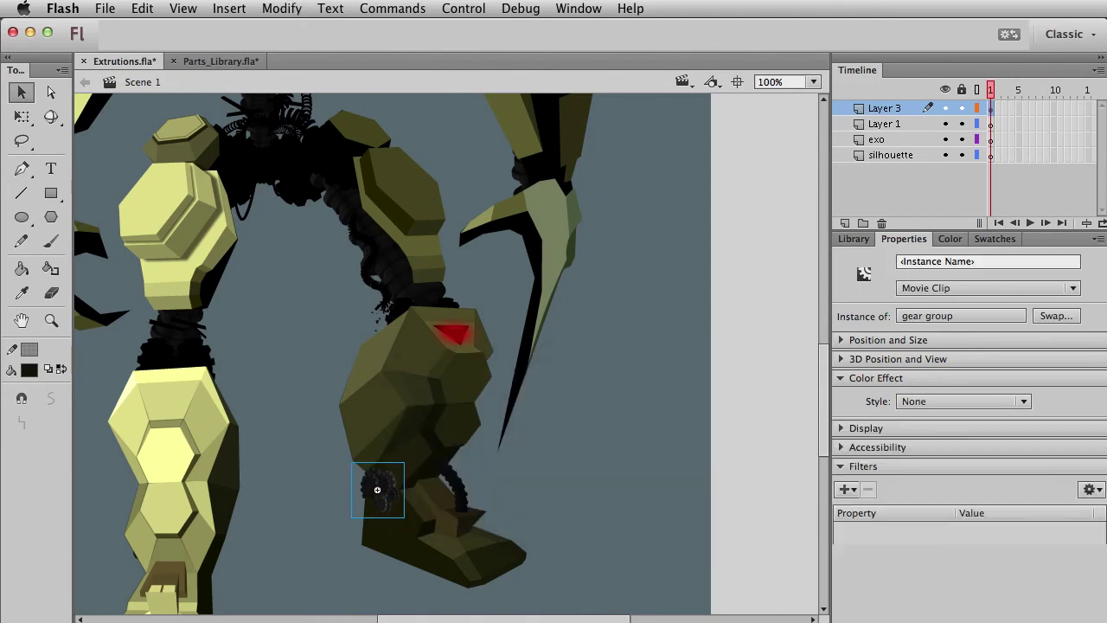
# Step: Place a copy of the gear group at the front of the ankle by the arched column and nudge it down
pyautogui.moveTo(381, 493); pyautogui.dragTo(448, 472)
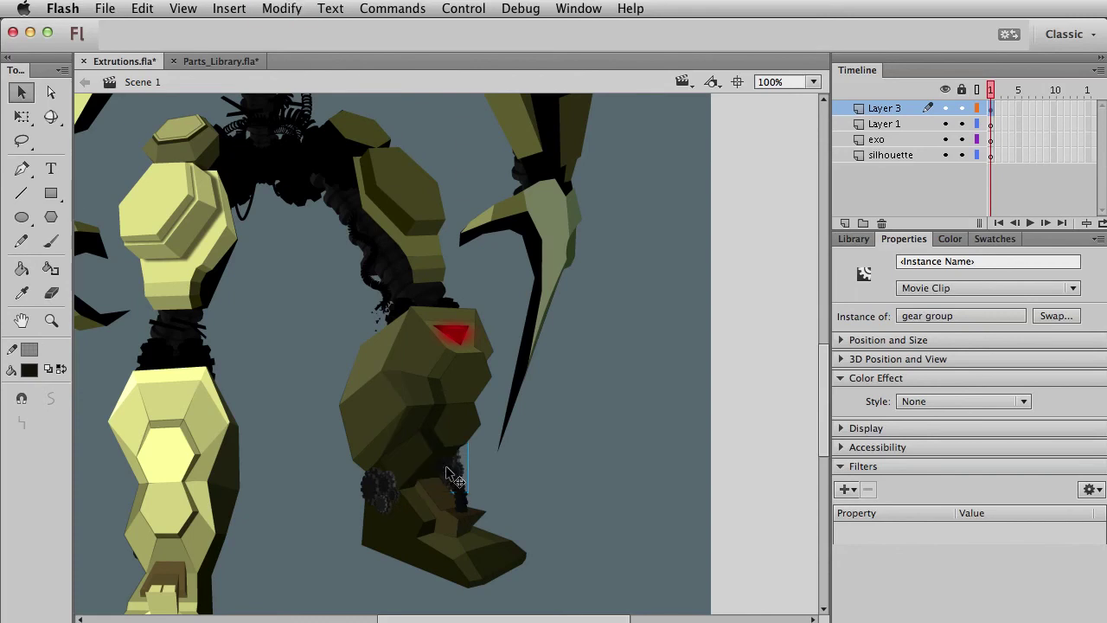
pyautogui.hotkey('shift', 'Down')
pyautogui.hotkey('shift', 'Down')
pyautogui.click(611, 517)
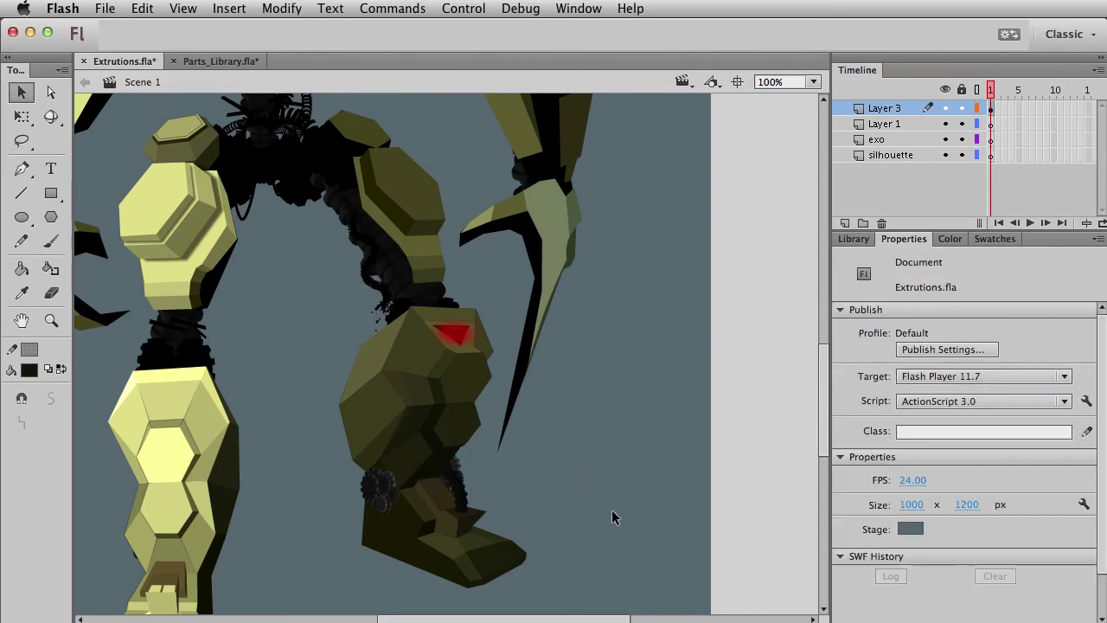
# Step: Paste another gear group, squeeze it narrower and fit it against the back of the other leg's ankle
pyautogui.press('super+z')
pyautogui.moveTo(490, 465); pyautogui.dragTo(613, 329)
pyautogui.press('super+v')
pyautogui.press('q')
pyautogui.moveTo(482, 360); pyautogui.dragTo(351, 448)
pyautogui.press('v')
pyautogui.press('super+shift+h')
pyautogui.click(417, 495)
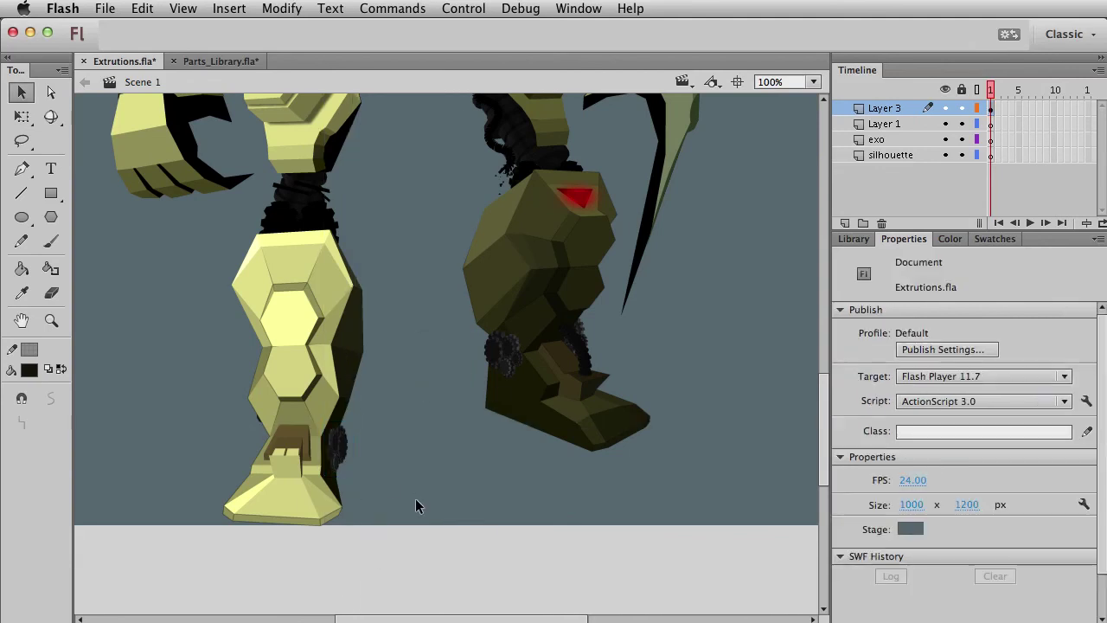
pyautogui.click(339, 447)
pyautogui.press('q')
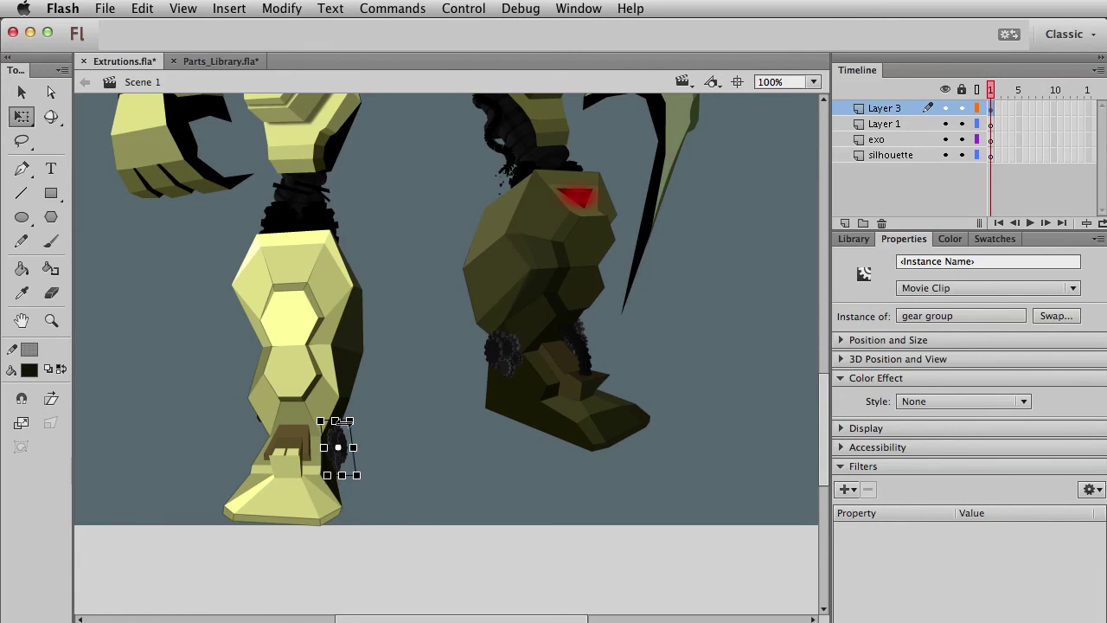
pyautogui.press('v')
pyautogui.click(449, 523)
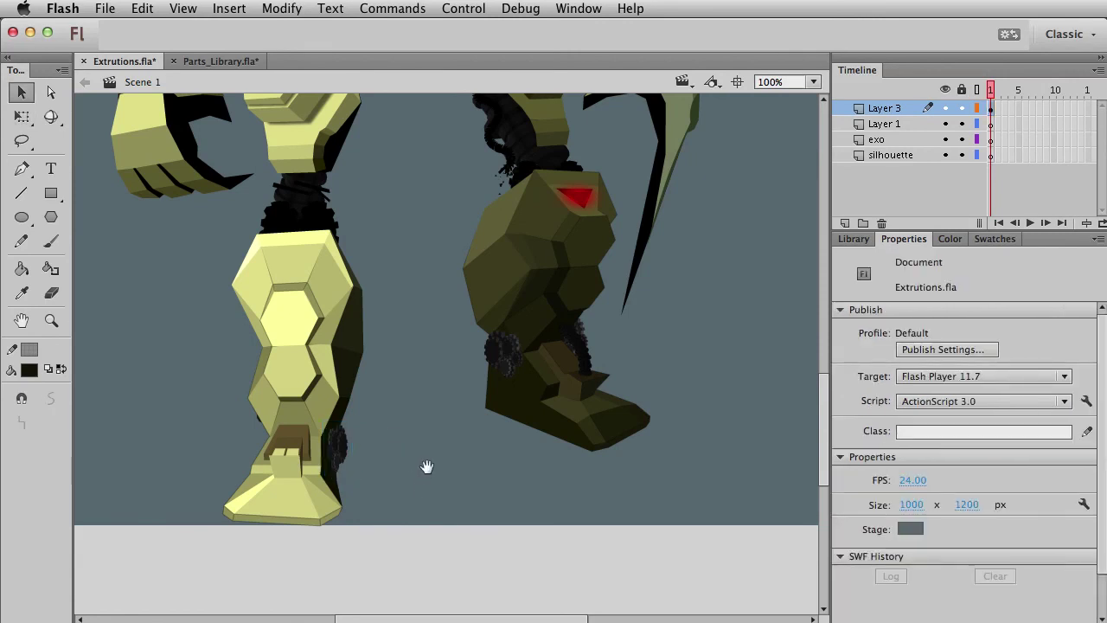
# Step: Select the dark boot and set its black tint to 43%
pyautogui.moveTo(426, 467); pyautogui.dragTo(391, 550)
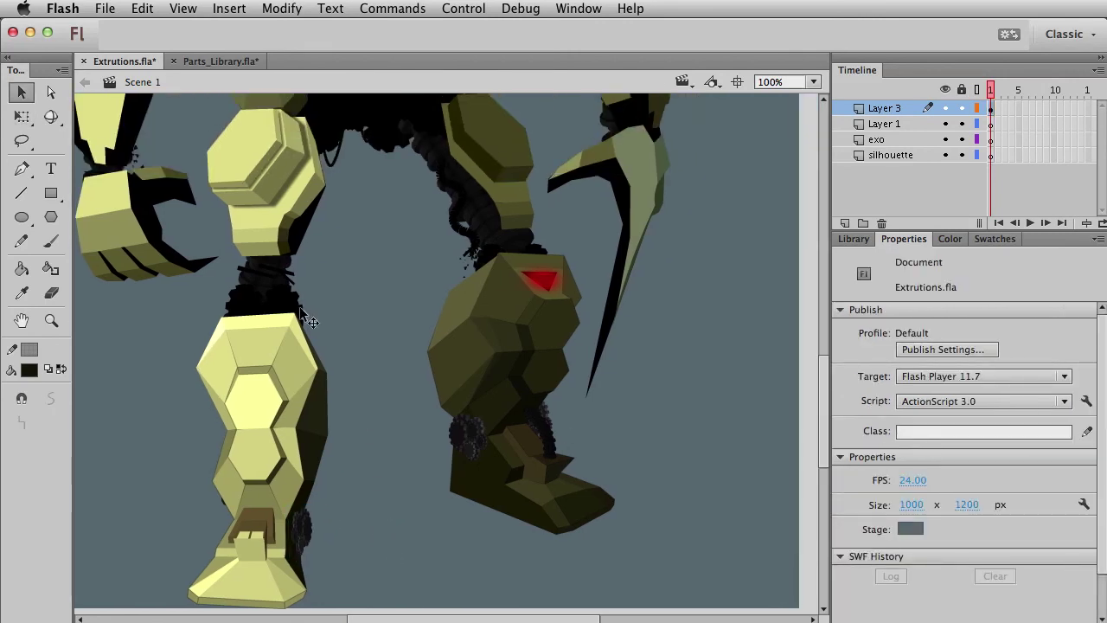
pyautogui.click(441, 372)
pyautogui.click(420, 538)
pyautogui.click(478, 375)
pyautogui.moveTo(952, 434); pyautogui.dragTo(955, 434)
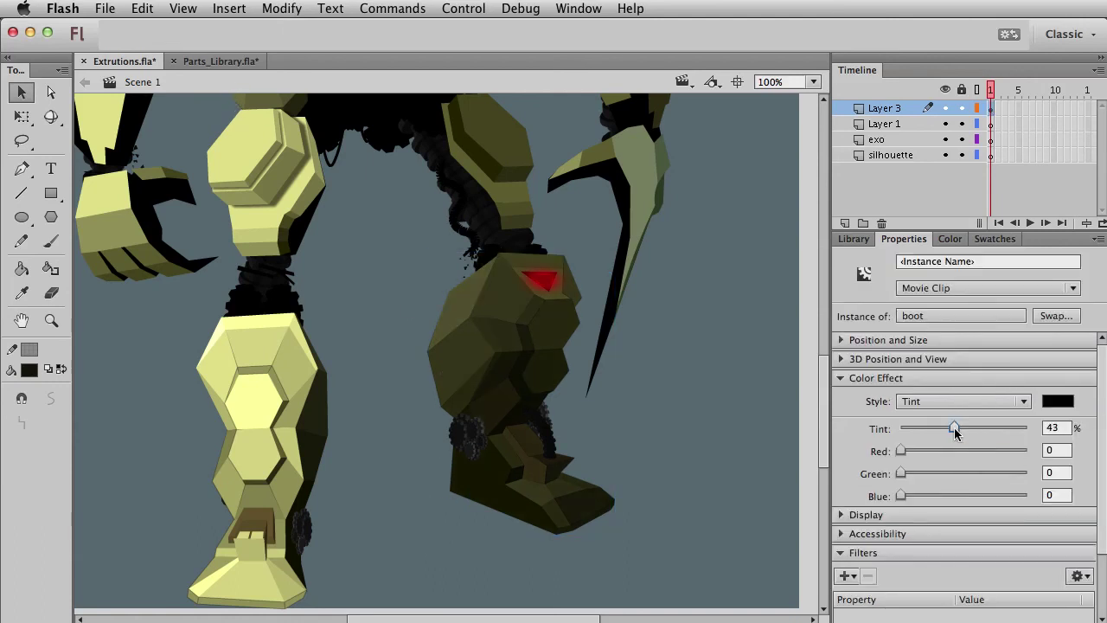
pyautogui.click(669, 500)
# Step: Select the gear group and loose gears at the back of the dark boot's ankle and delete them
pyautogui.moveTo(641, 378)
pyautogui.mouseDown()
pyautogui.moveTo(664, 472)
pyautogui.moveTo(656, 383)
pyautogui.mouseUp()
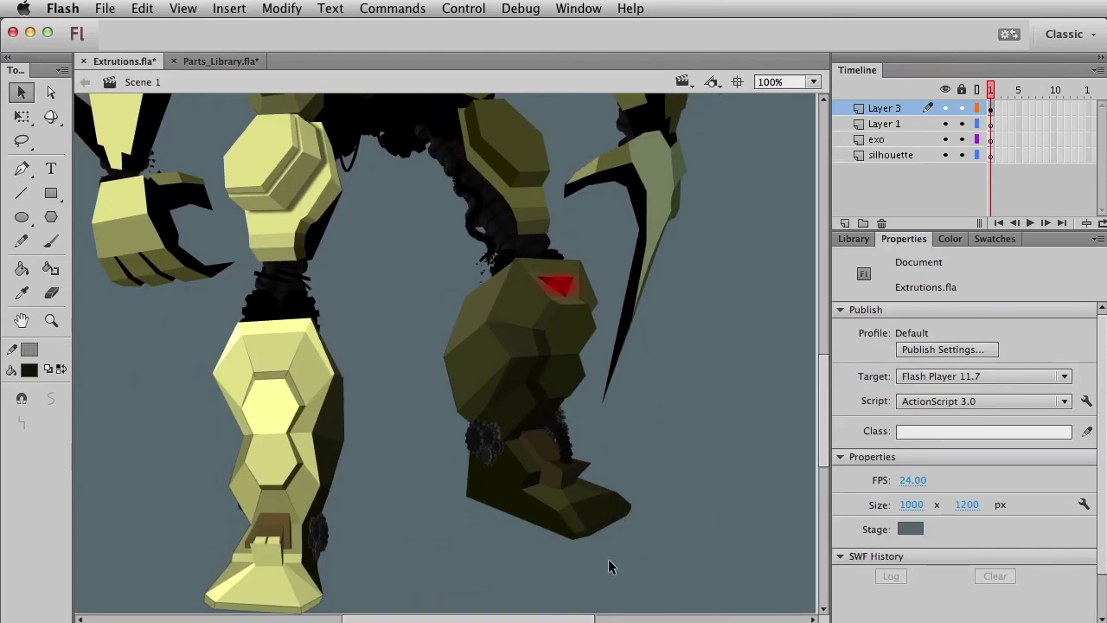
pyautogui.click(487, 452)
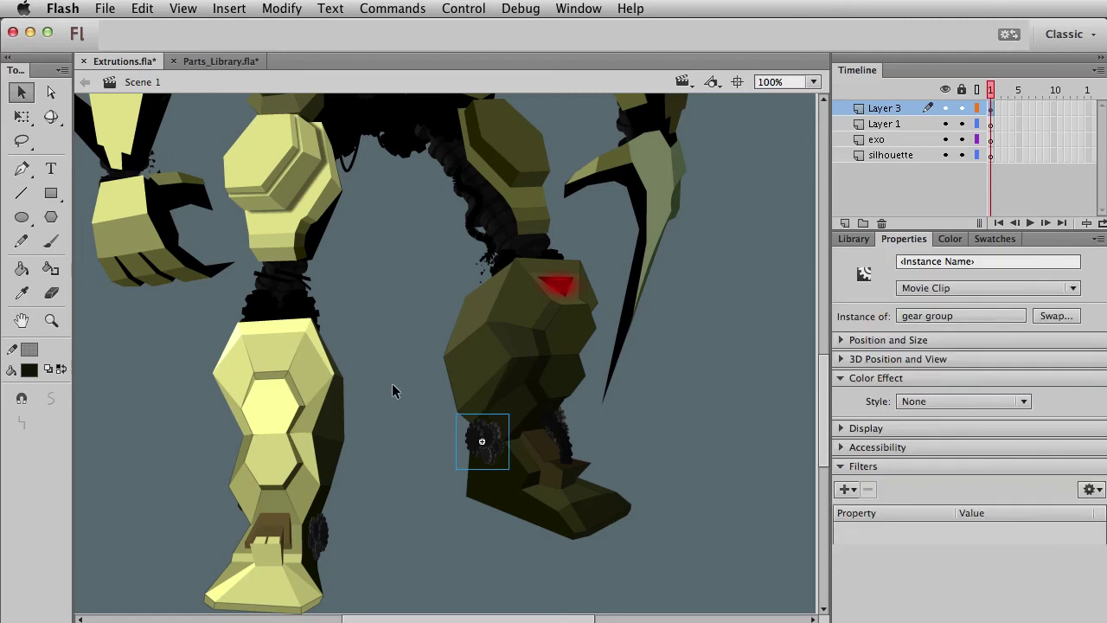
pyautogui.press('super+b')
pyautogui.moveTo(393, 386); pyautogui.dragTo(518, 472)
pyautogui.moveTo(401, 389); pyautogui.dragTo(533, 515)
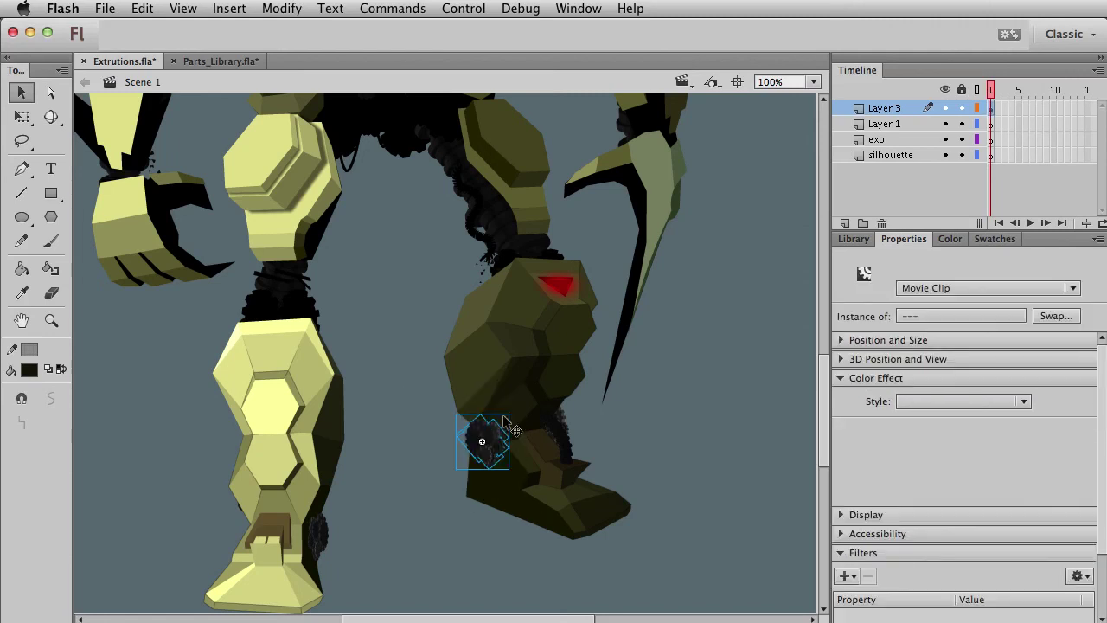
pyautogui.press('Delete')
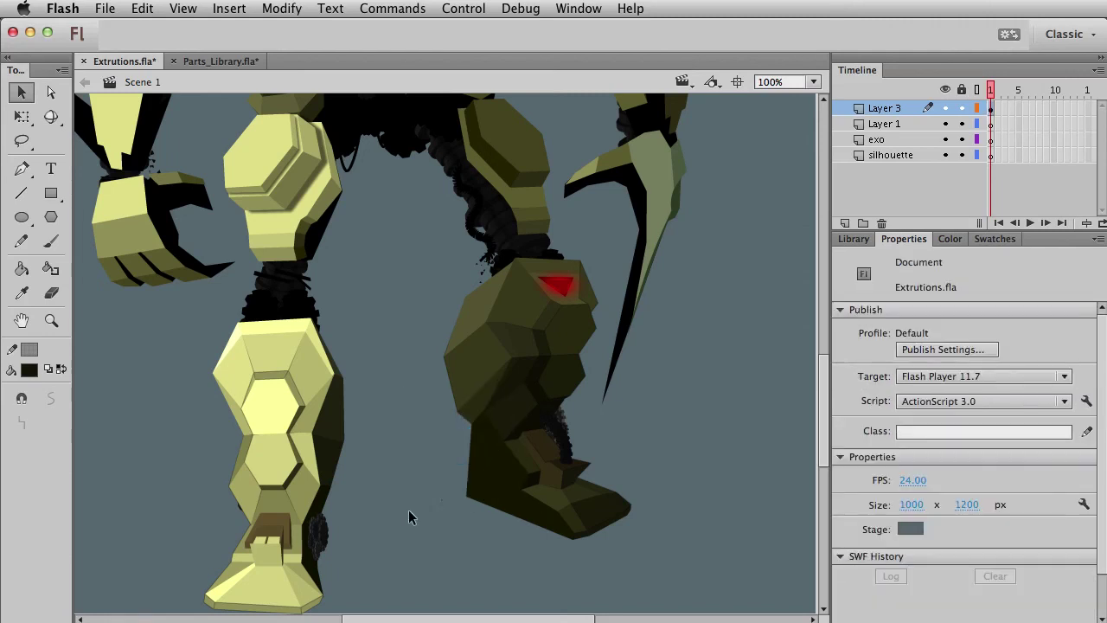
# Step: Copy the front gear group to the back of the dark boot's ankle, resize it and nudge it into place
pyautogui.click(561, 423)
pyautogui.moveTo(567, 424); pyautogui.dragTo(513, 424)
pyautogui.press('q')
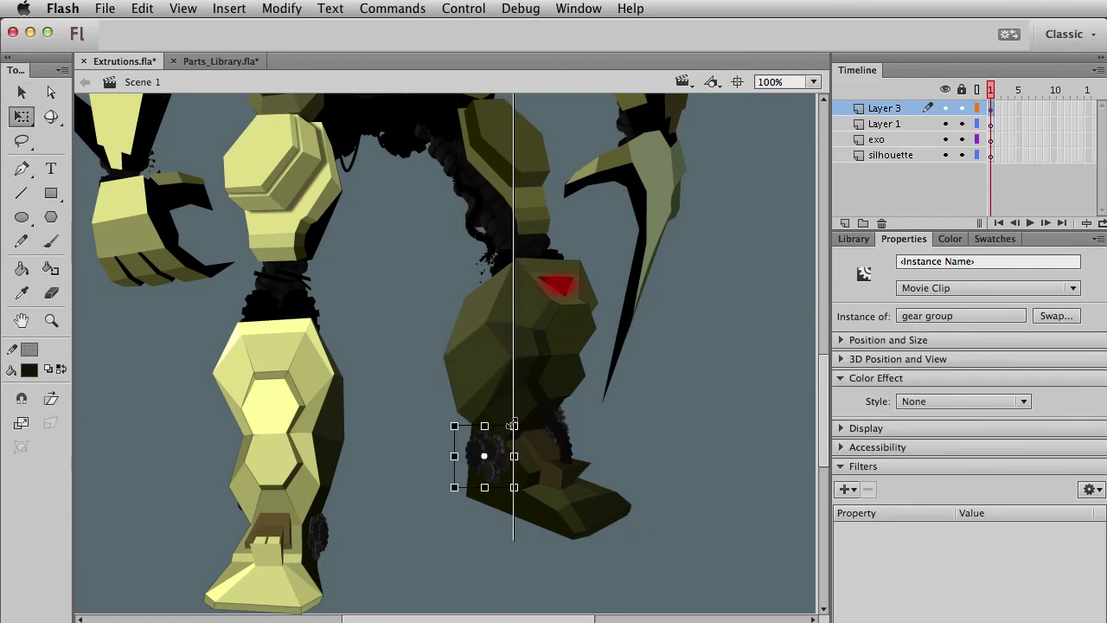
pyautogui.press('v')
pyautogui.hotkey('shift', 'Up')
pyautogui.press('Left')
pyautogui.press('Down')
pyautogui.press('Down')
pyautogui.click(700, 415)
# Step: Duplicate the depri debris clip, scale it down, rotate it and place it behind the gears at the dark boot's ankle
pyautogui.scroll(3, 696, 523)
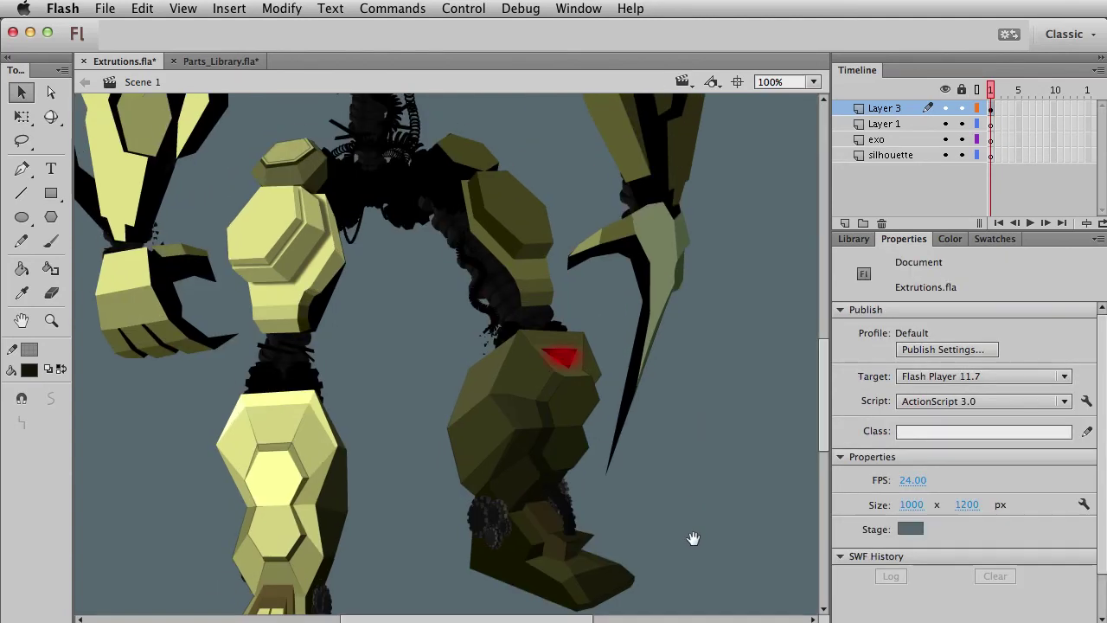
pyautogui.moveTo(635, 511); pyautogui.dragTo(744, 469)
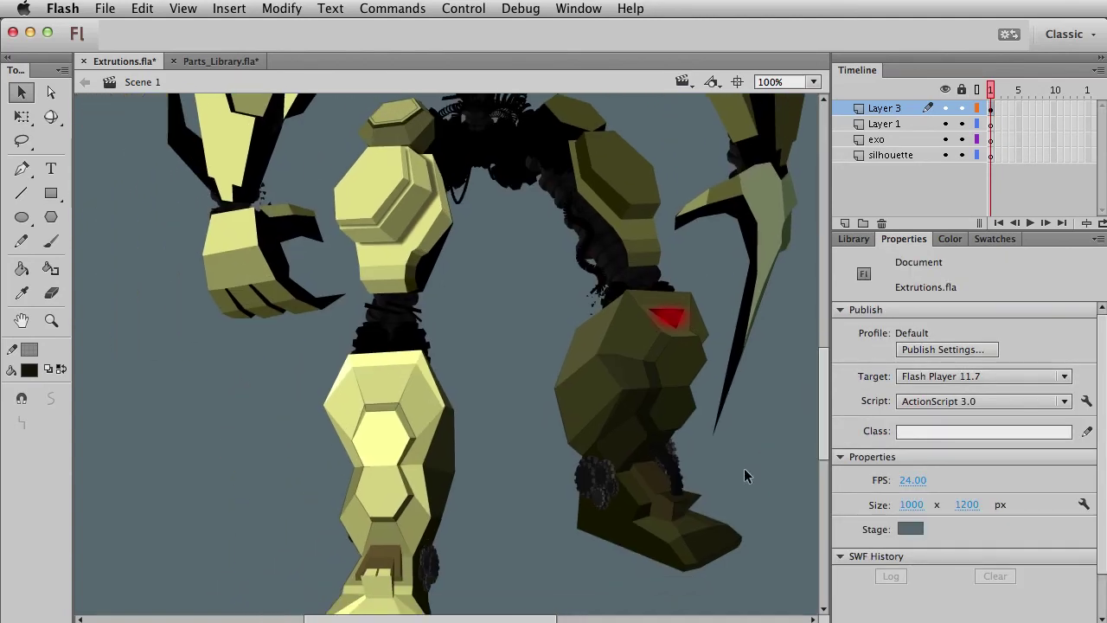
pyautogui.click(598, 298)
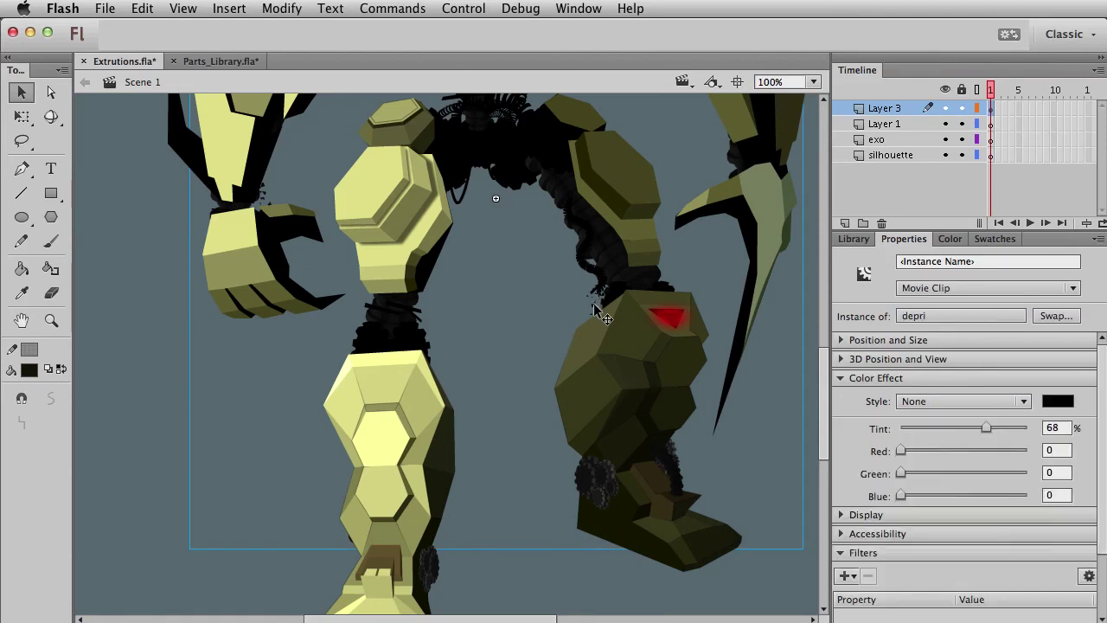
pyautogui.doubleClick(593, 302)
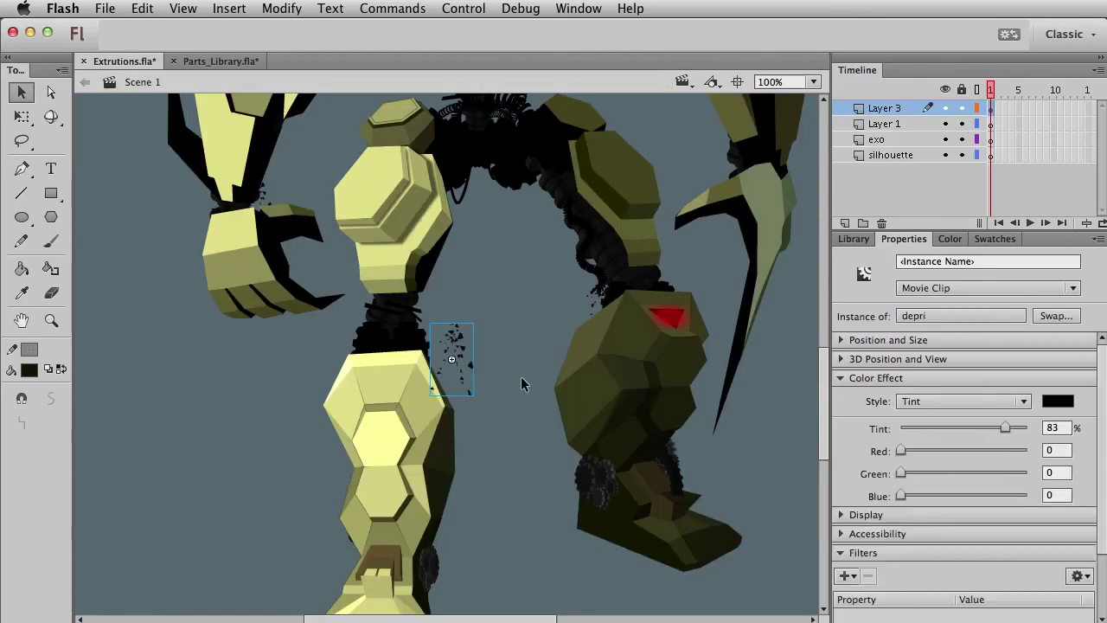
pyautogui.press('q')
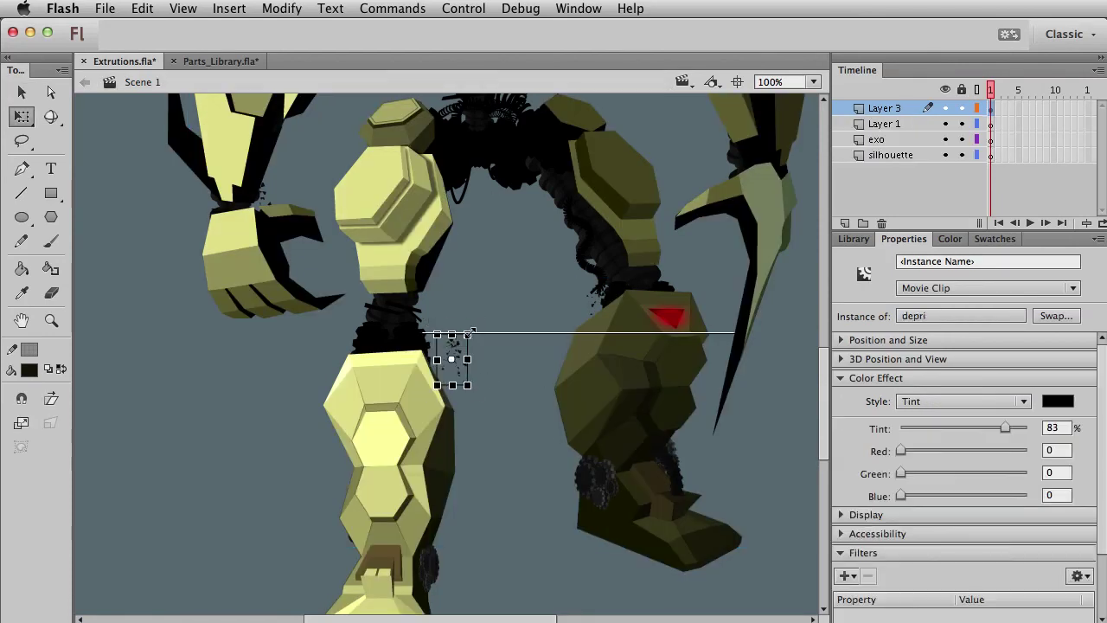
pyautogui.press('v')
pyautogui.moveTo(452, 354); pyautogui.dragTo(608, 486)
pyautogui.press('q')
pyautogui.press('v')
pyautogui.click(532, 553)
# Step: Tint the debris clip at the dark boot's ankle light blue and send it behind the gear group
pyautogui.press('space')
pyautogui.moveTo(582, 575); pyautogui.dragTo(540, 588)
pyautogui.click(531, 506)
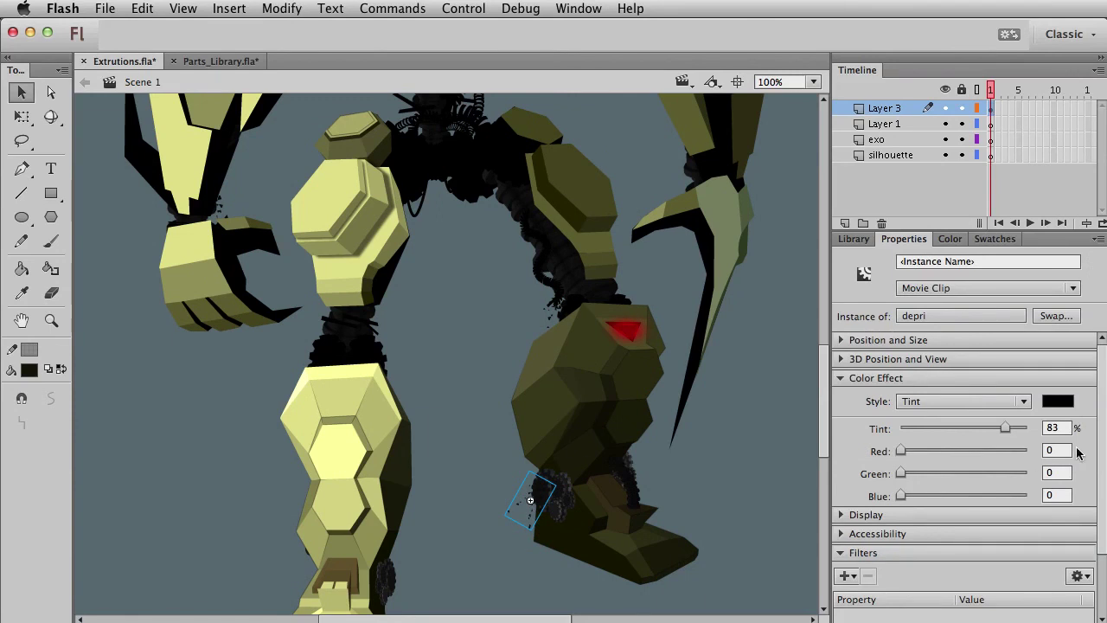
pyautogui.click(1068, 408)
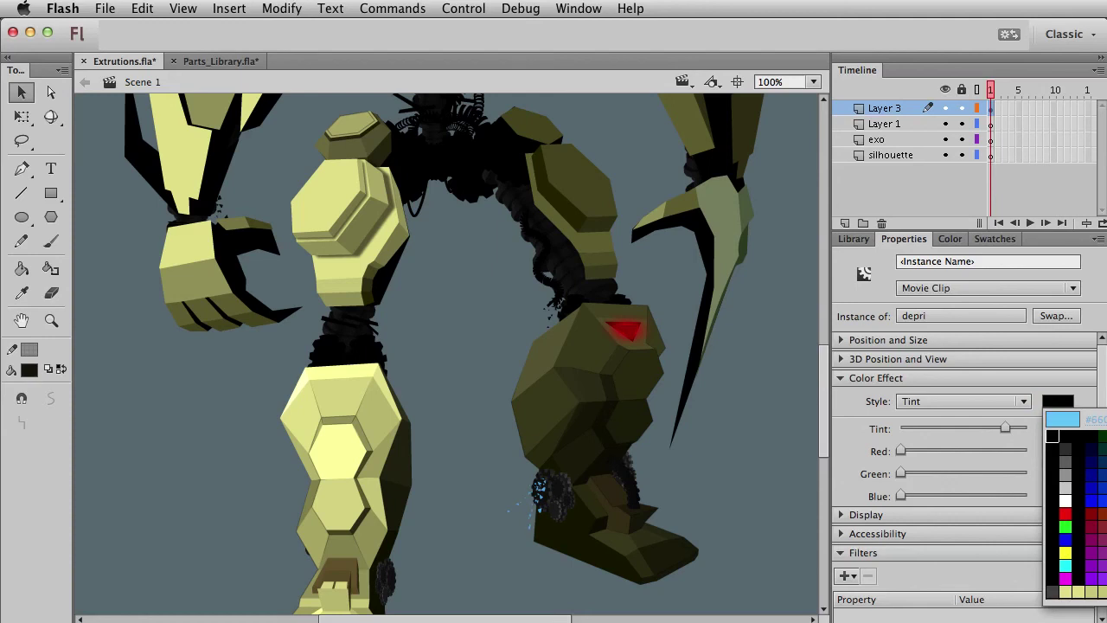
pyautogui.click(1106, 500)
pyautogui.click(705, 481)
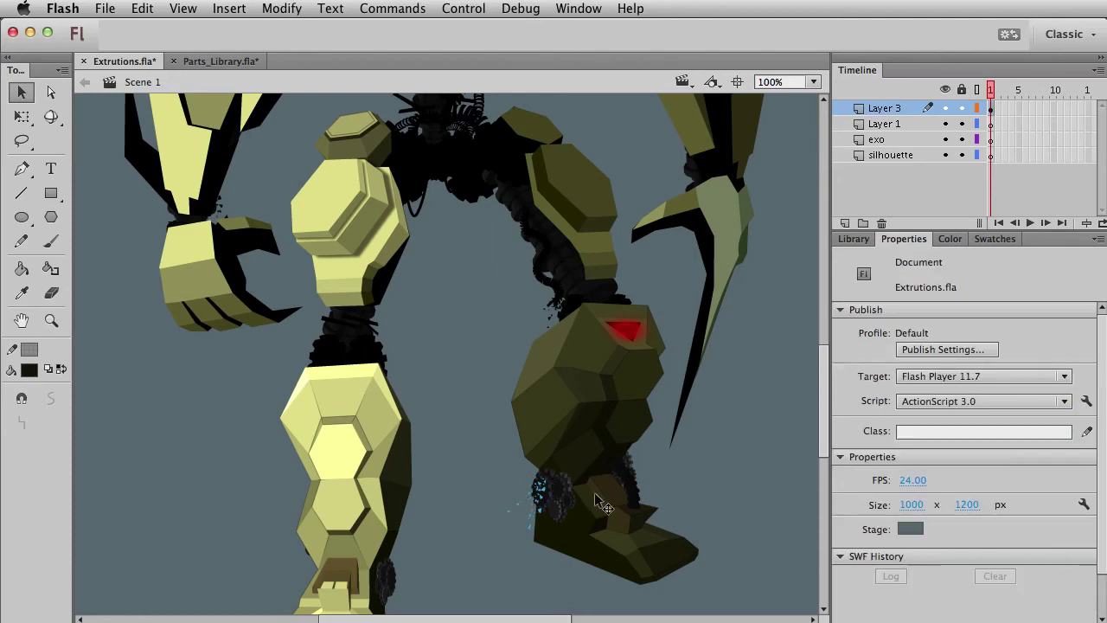
pyautogui.click(539, 499)
pyautogui.click(437, 421)
pyautogui.moveTo(671, 464)
pyautogui.mouseDown()
pyautogui.moveTo(672, 554)
pyautogui.moveTo(664, 447)
pyautogui.mouseUp()
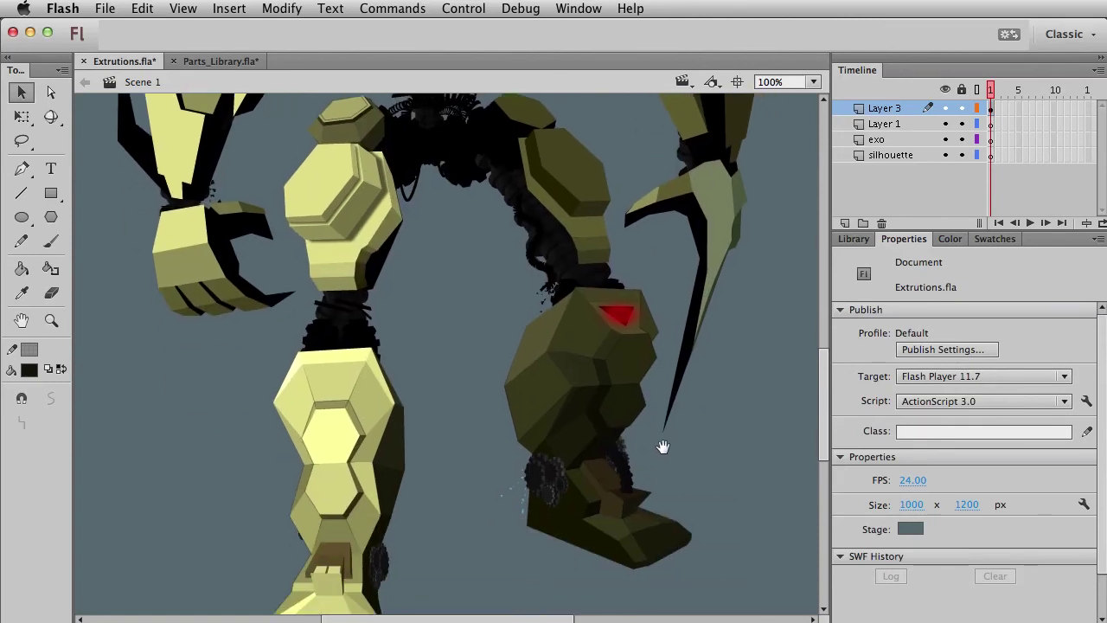
pyautogui.moveTo(689, 486); pyautogui.dragTo(659, 508)
# Step: Set the glow strength of the red arrow clip on the dark leg's knee to 226%
pyautogui.click(574, 329)
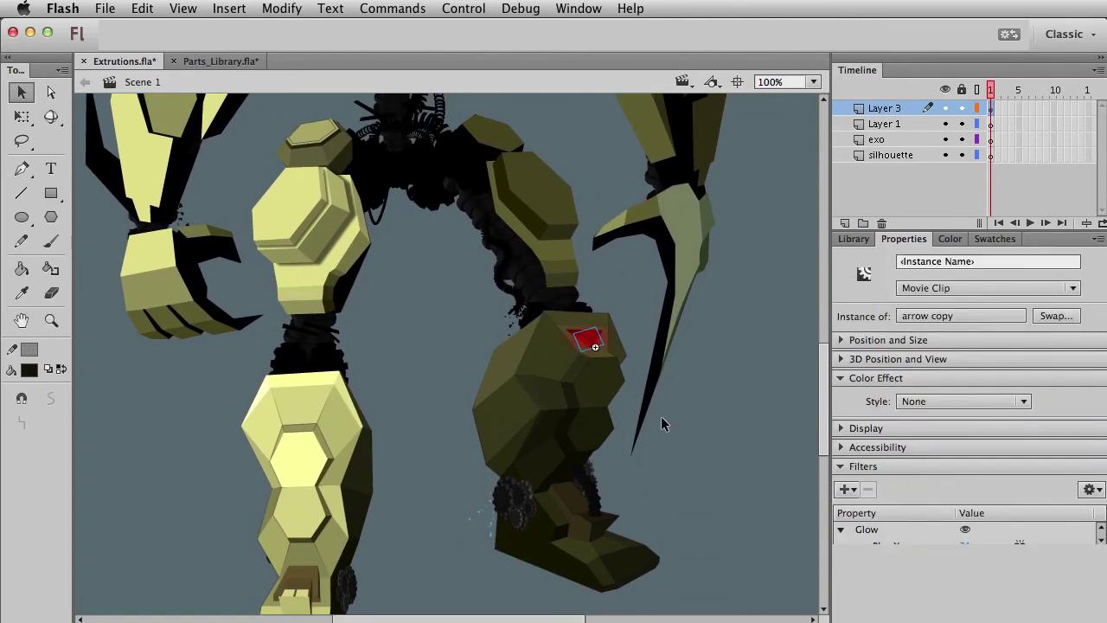
pyautogui.click(714, 441)
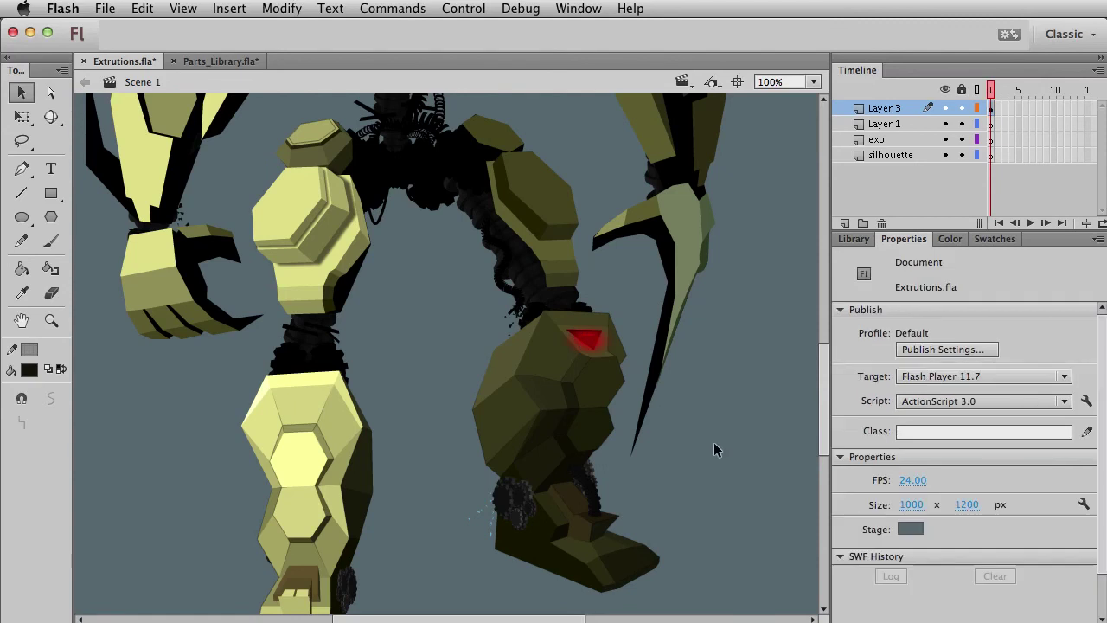
pyautogui.click(616, 351)
pyautogui.click(969, 578)
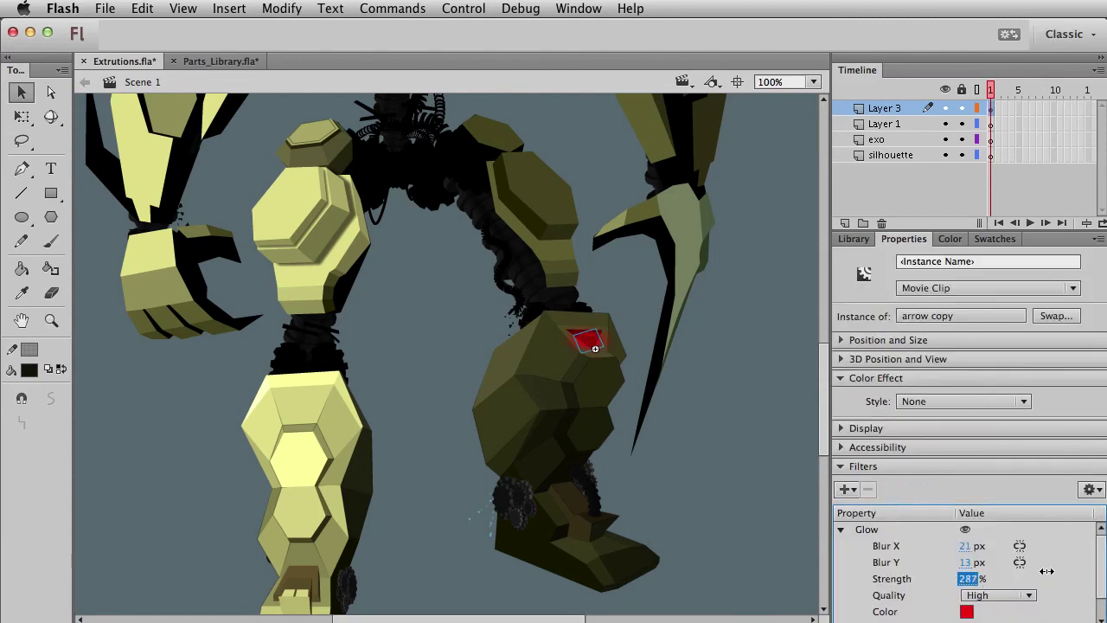
pyautogui.moveTo(1051, 571); pyautogui.dragTo(911, 563)
# Step: Apply an 83% bright red tint to the arrow clip on the dark leg's knee
pyautogui.click(960, 402)
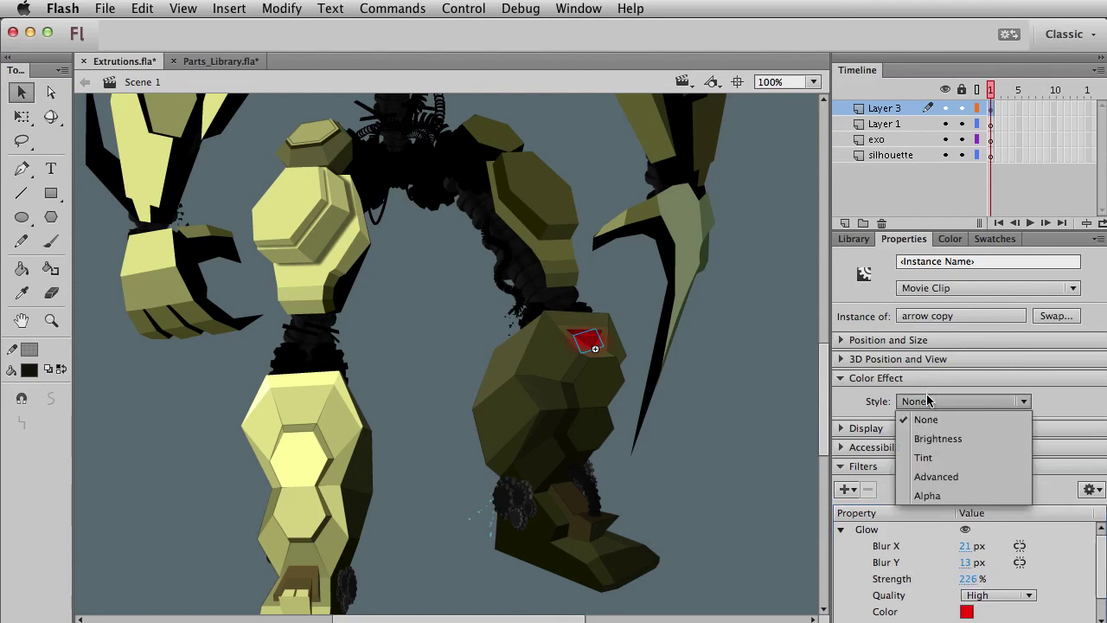
pyautogui.click(922, 456)
pyautogui.click(1057, 406)
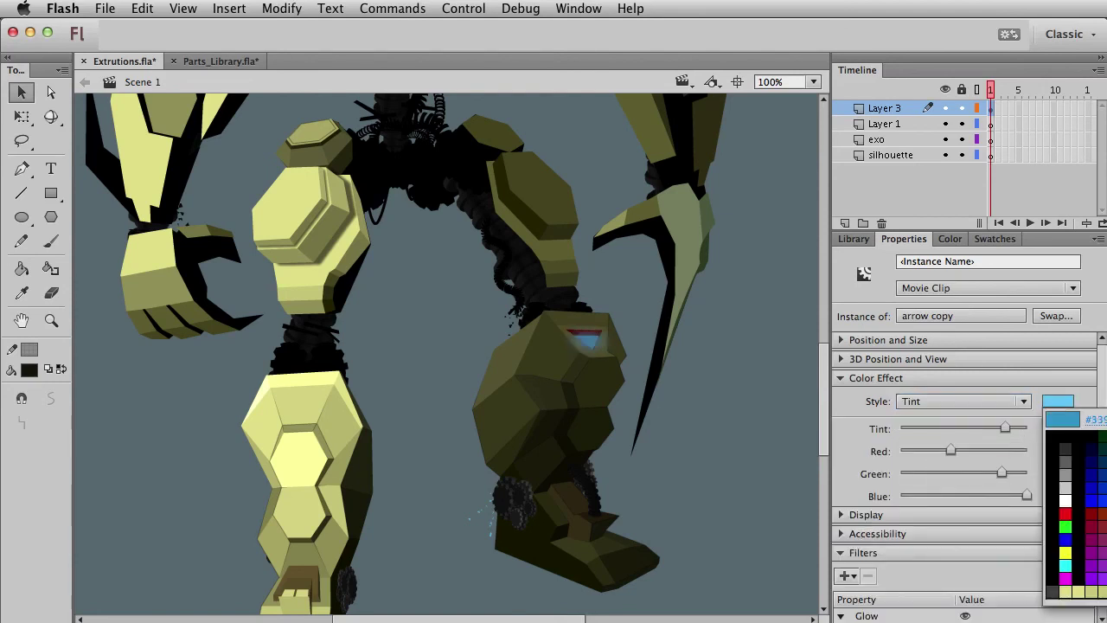
pyautogui.click(1105, 526)
pyautogui.click(727, 453)
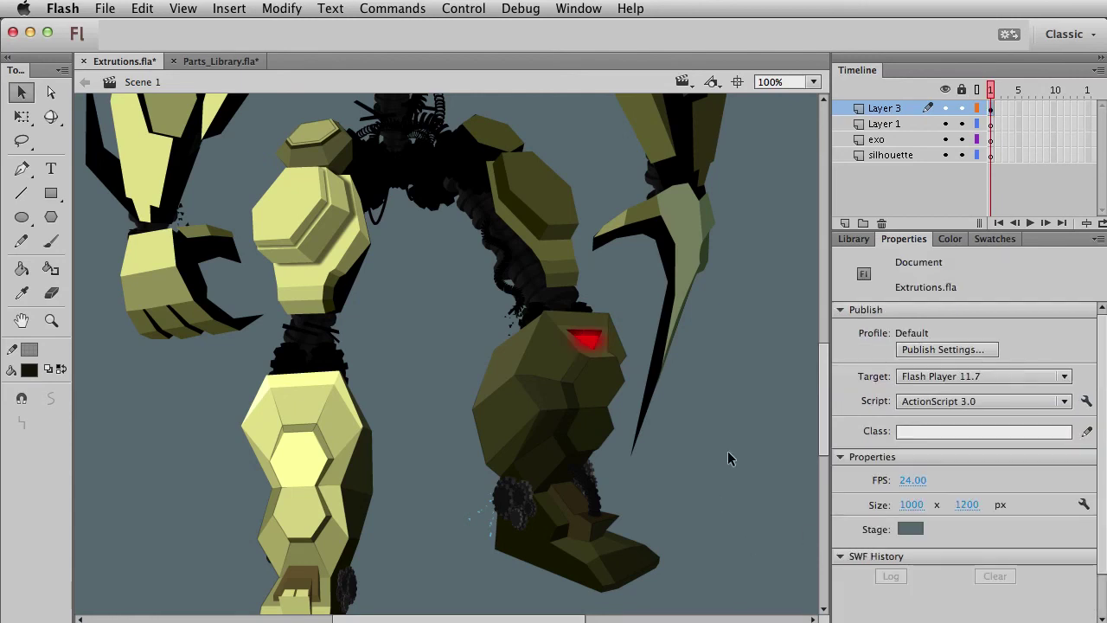
# Step: Try shifting the glowing red arrow slightly sideways on the dark leg's knee, and undo the move
pyautogui.moveTo(582, 336); pyautogui.dragTo(605, 340)
pyautogui.press('super+z')
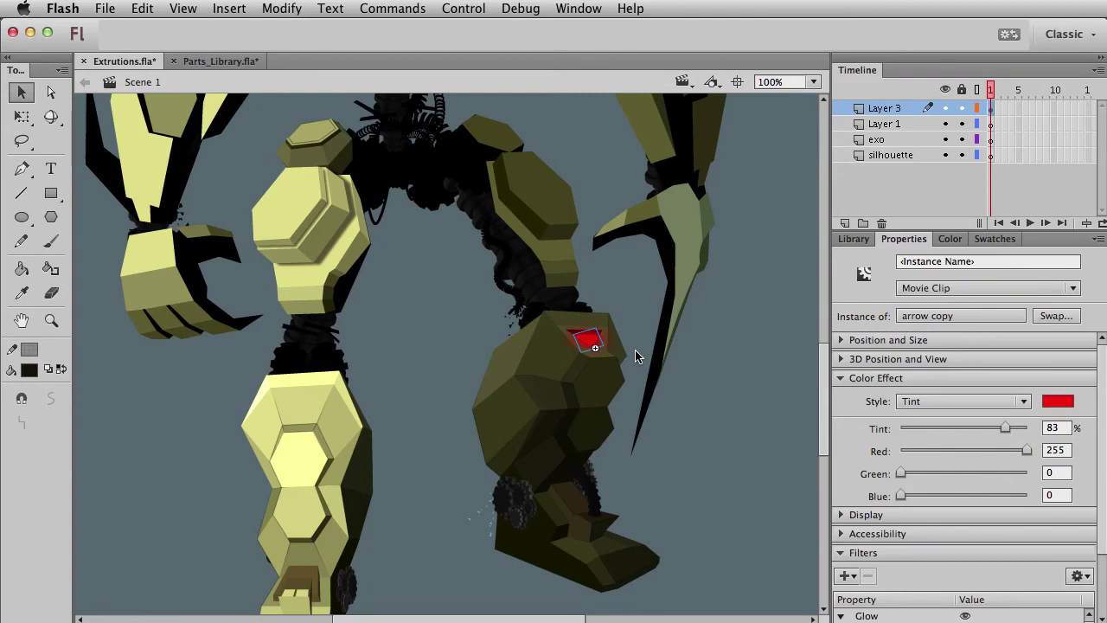
pyautogui.click(710, 481)
pyautogui.moveTo(608, 444); pyautogui.dragTo(702, 504)
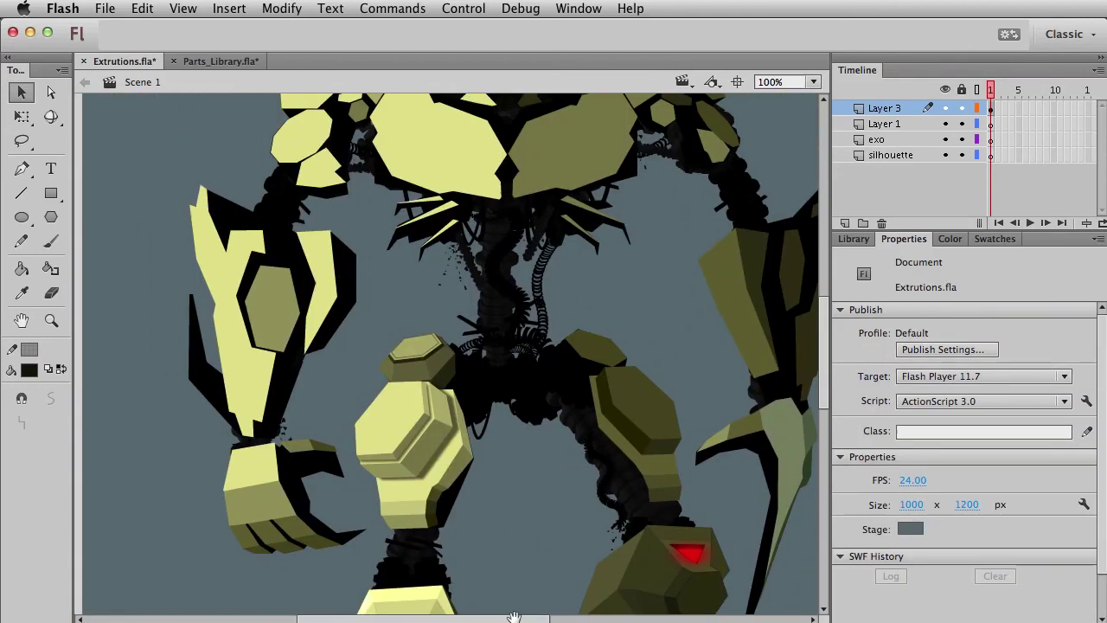